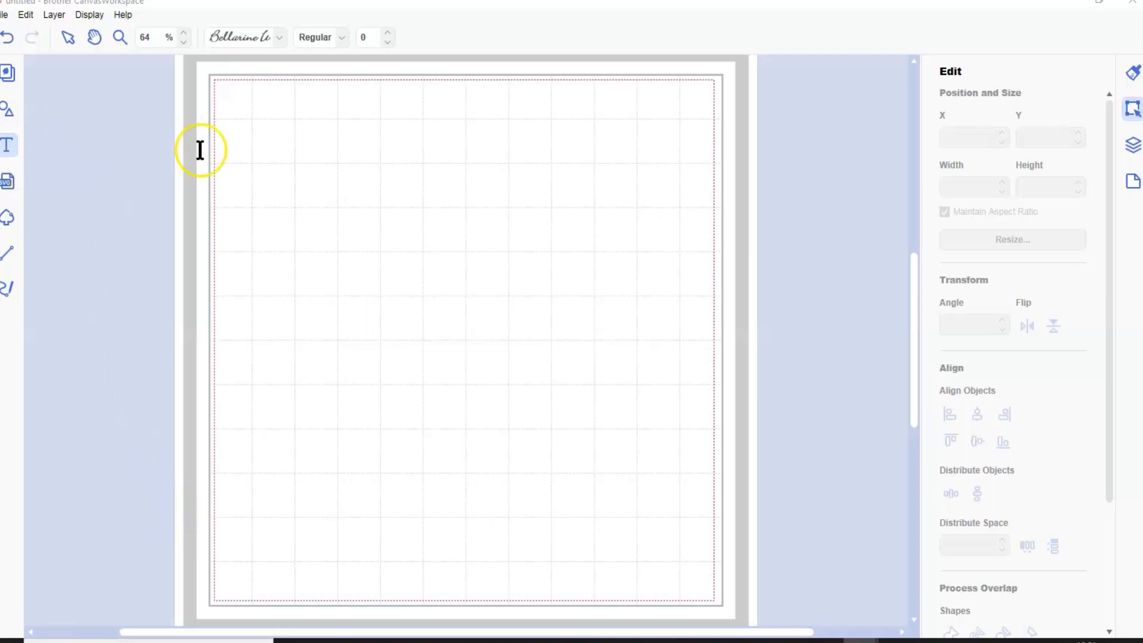
Step: Add the text "Merry Christmas" on the upper part of the mat in the script font
{"action": "left_click", "coordinate": [288, 173]}
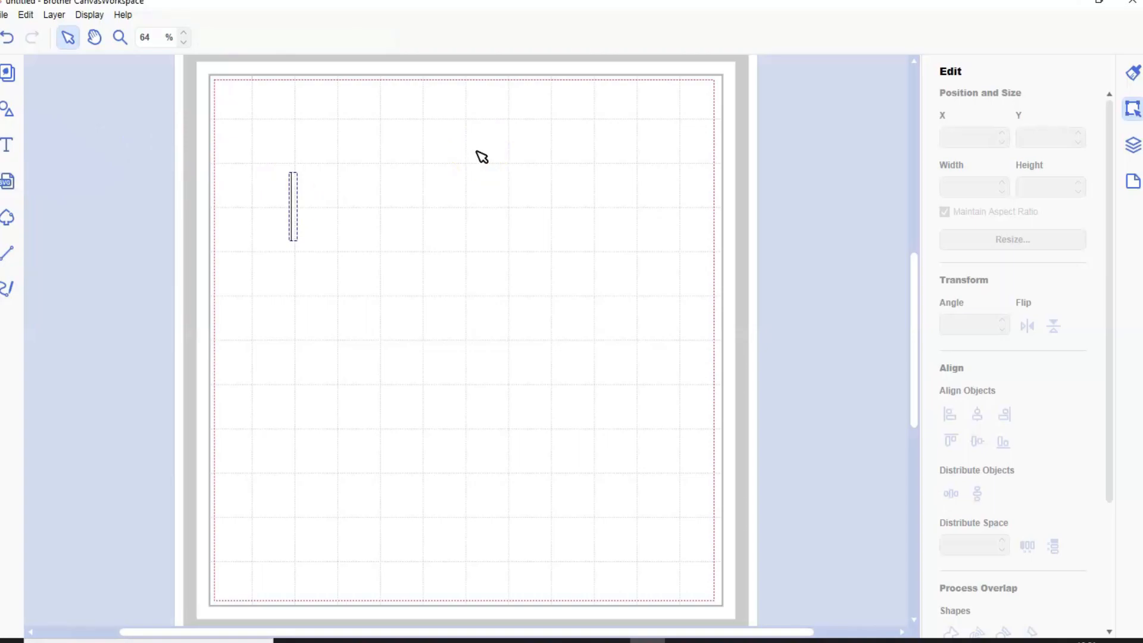
{"action": "type", "text": "Merry C"}
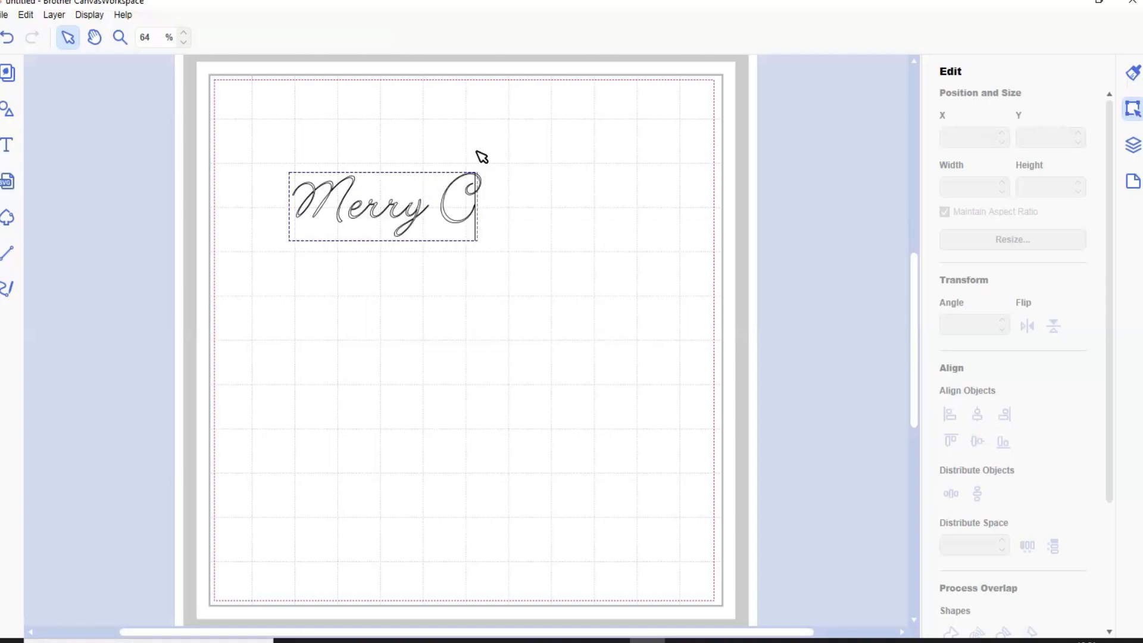
{"action": "type", "text": "hristmas"}
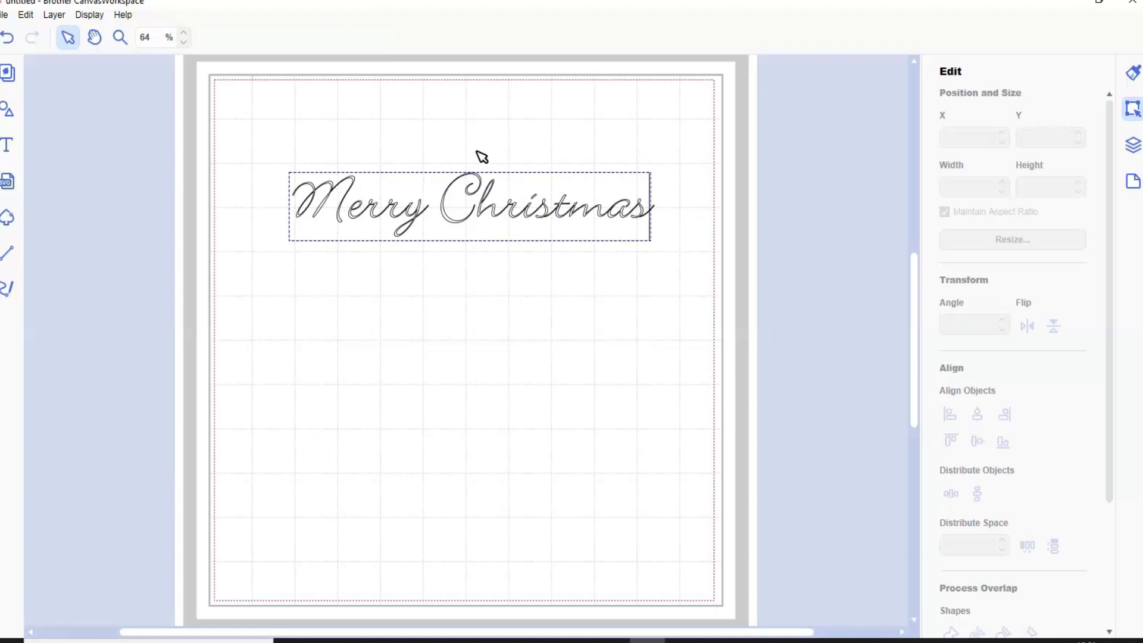
{"action": "left_click", "coordinate": [294, 197]}
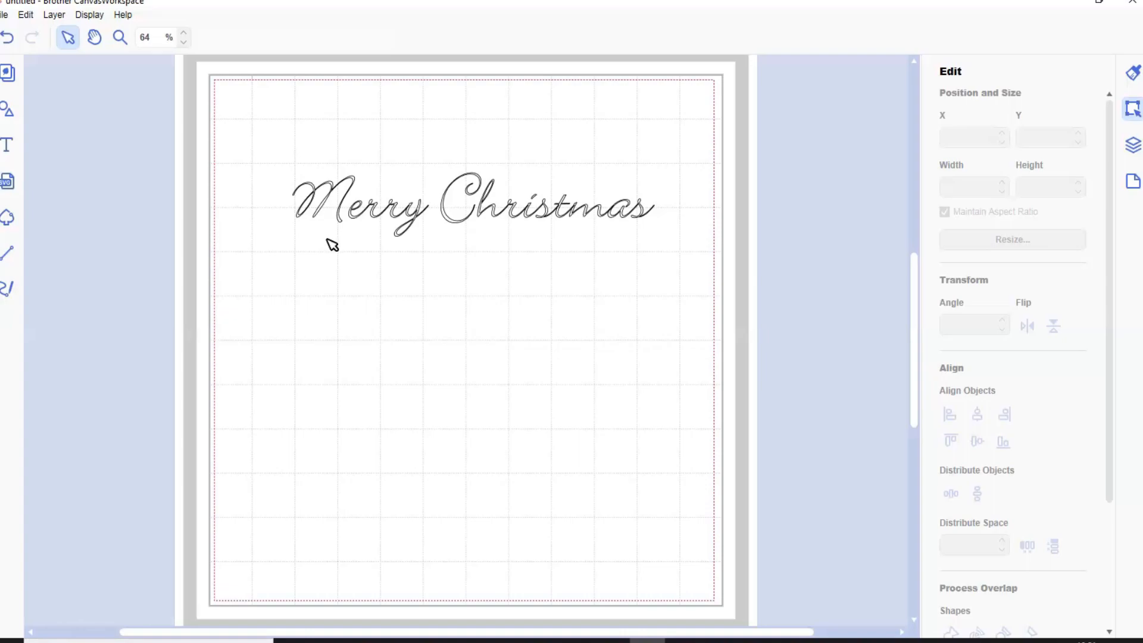
Step: Examine the overlapping outlines between the connected letters of "Christmas" up close, and return to the whole mat
{"action": "left_click", "coordinate": [3, 154]}
{"action": "left_click", "coordinate": [120, 38]}
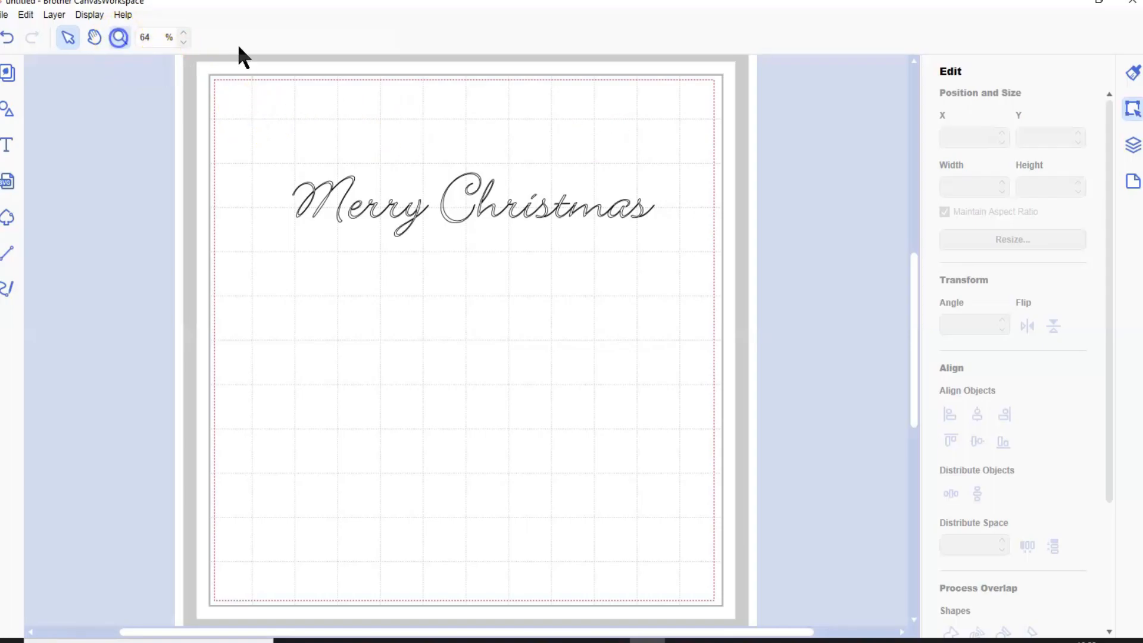
{"action": "left_click_drag", "start_coordinate": [338, 167], "coordinate": [626, 247]}
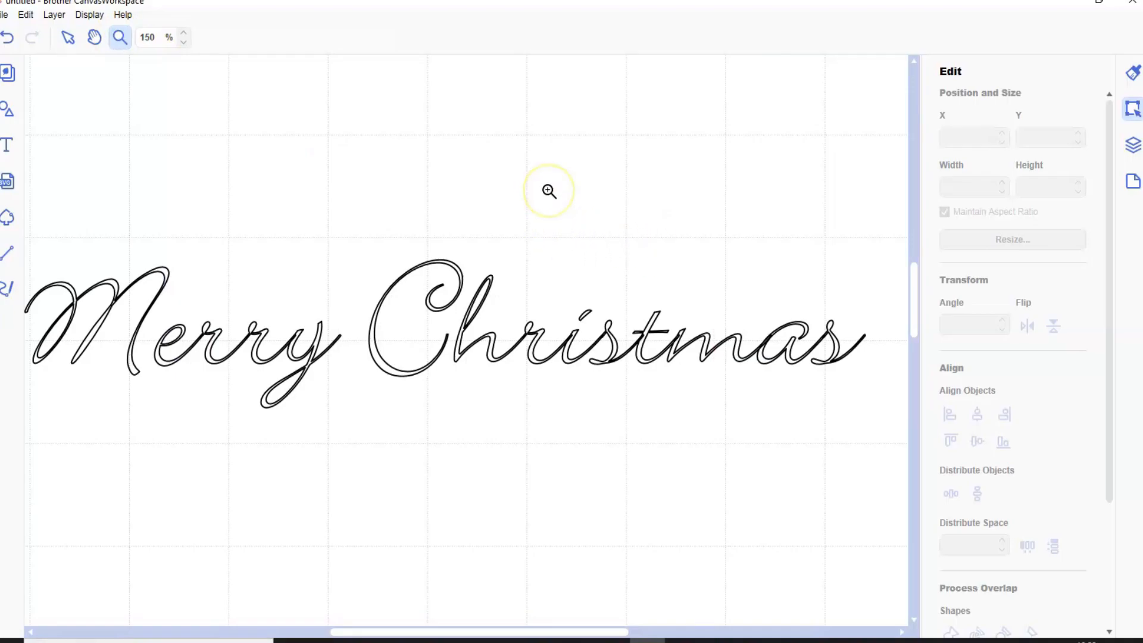
{"action": "left_click_drag", "start_coordinate": [510, 292], "coordinate": [667, 381]}
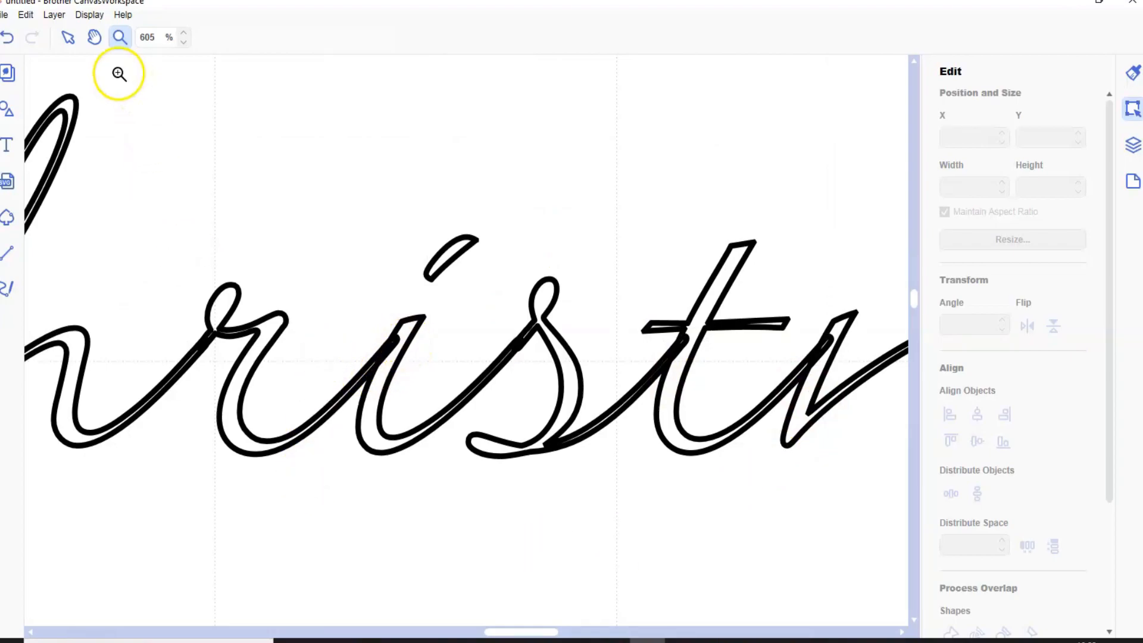
{"action": "left_click", "coordinate": [67, 38]}
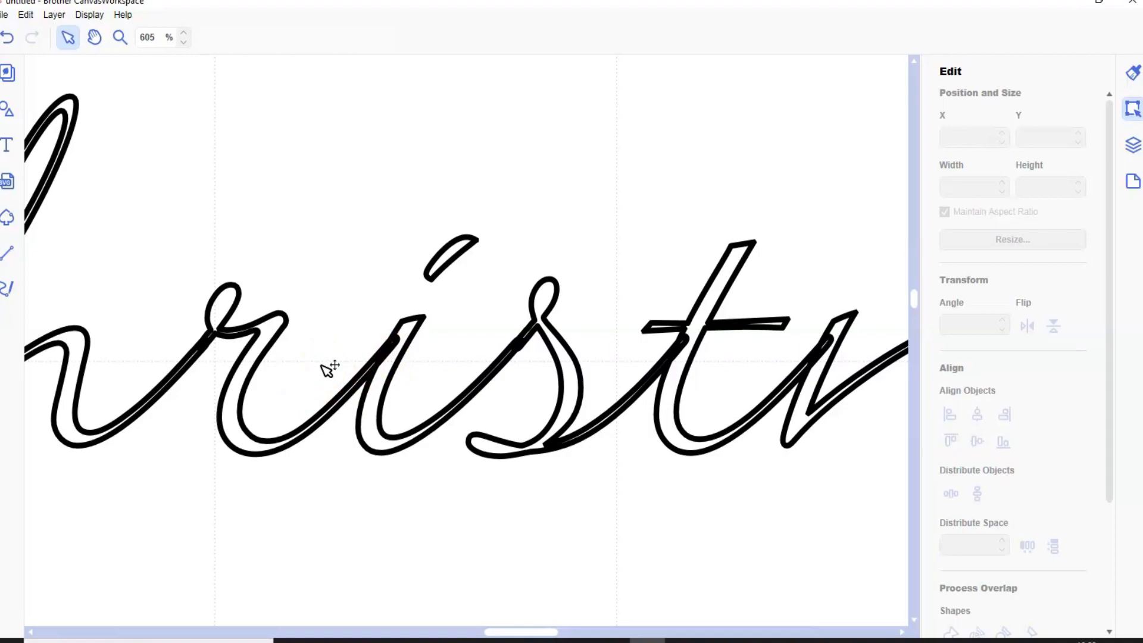
{"action": "mouse_move", "coordinate": [327, 369]}
{"action": "left_mouse_down"}
{"action": "mouse_move", "coordinate": [346, 329]}
{"action": "mouse_move", "coordinate": [307, 336]}
{"action": "left_mouse_up"}
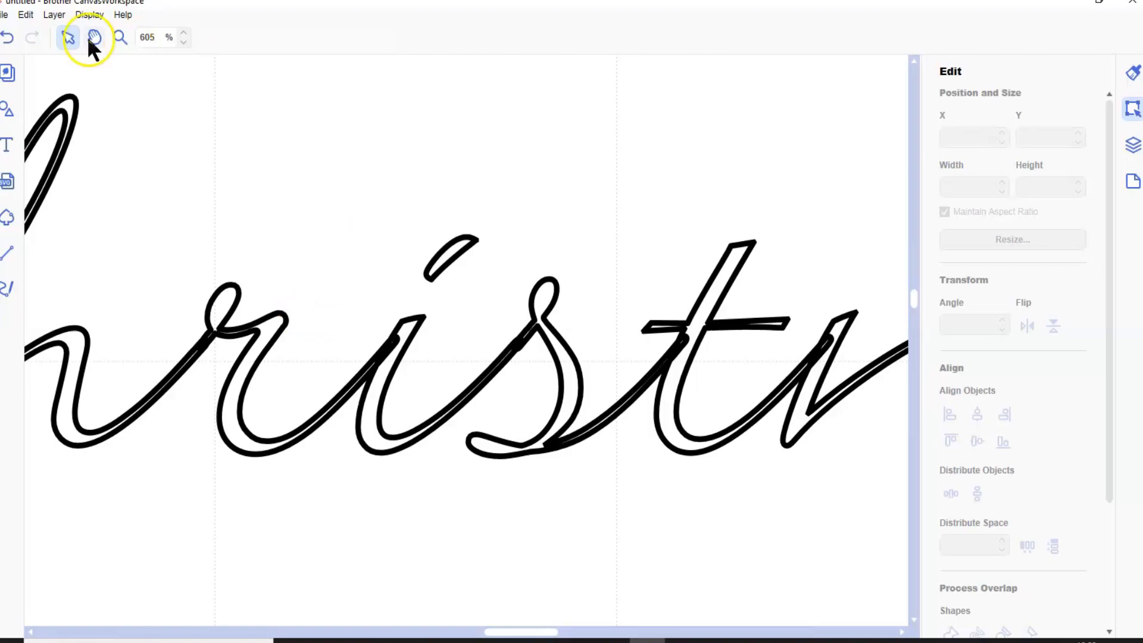
{"action": "left_click", "coordinate": [88, 16]}
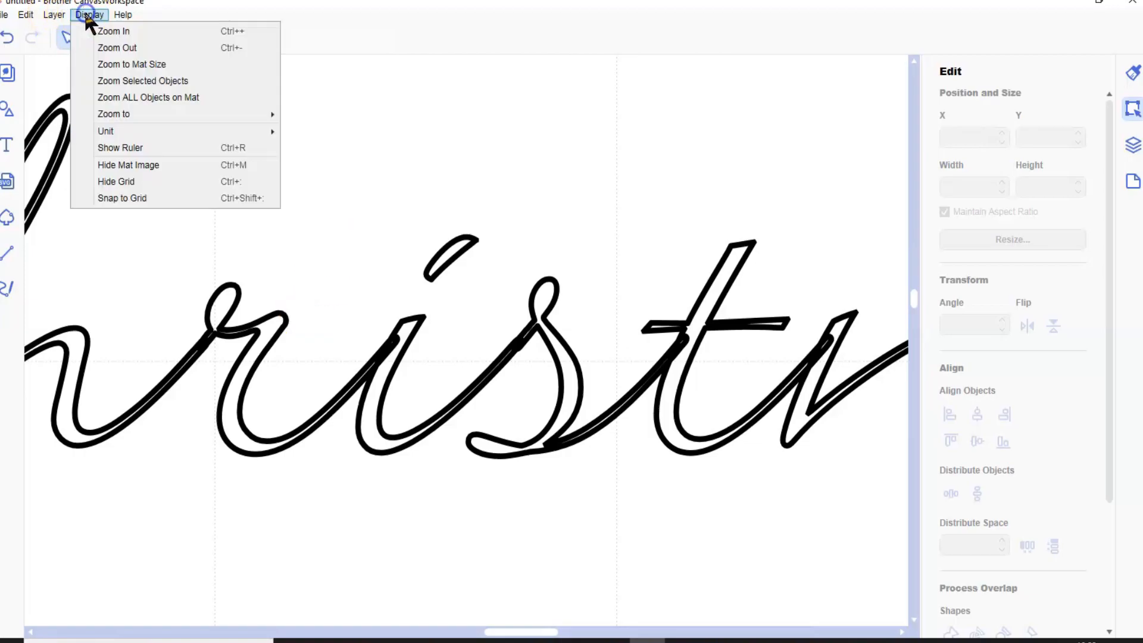
{"action": "left_click", "coordinate": [119, 63]}
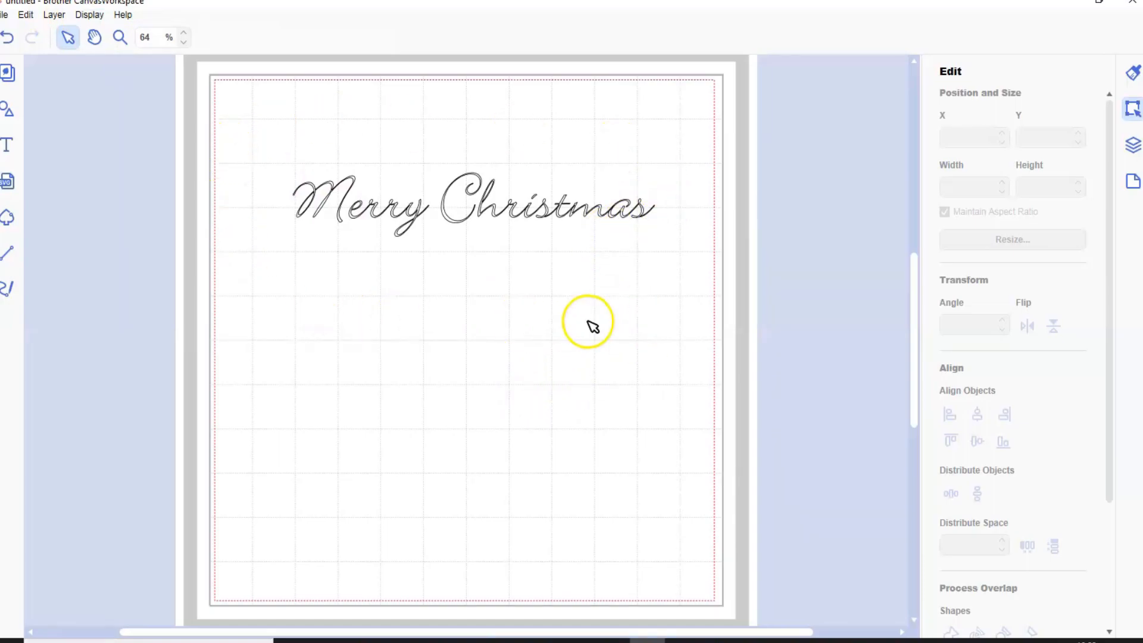
Step: Convert the "Merry Christmas" text to outlines and merge its overlapping letters into joined shapes
{"action": "left_click", "coordinate": [121, 39]}
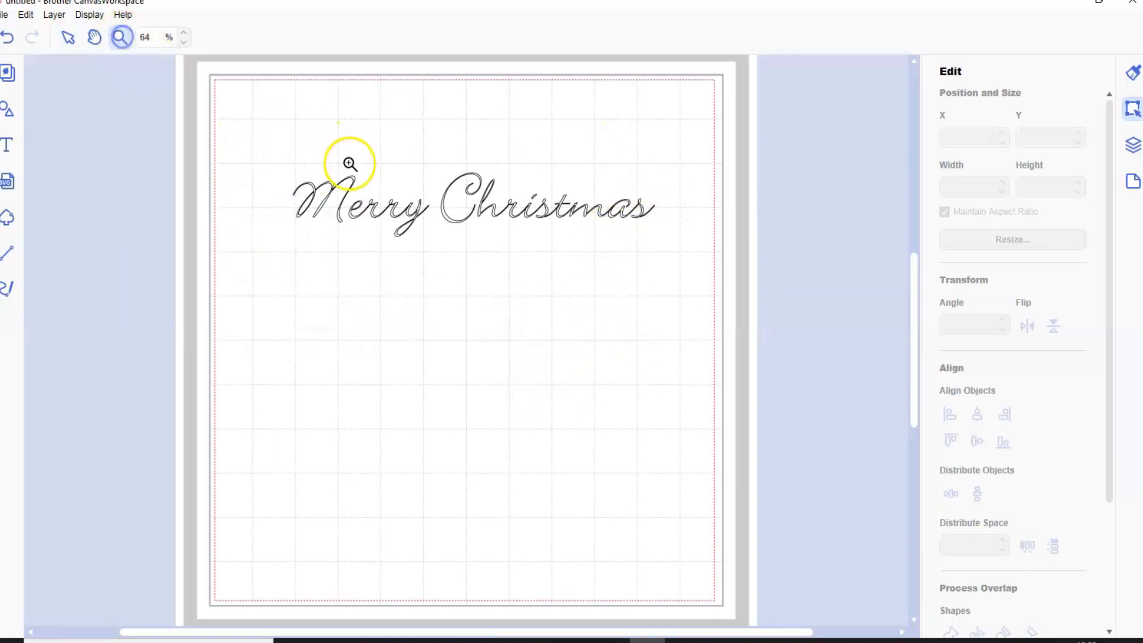
{"action": "left_click_drag", "start_coordinate": [299, 160], "coordinate": [665, 240]}
{"action": "left_click", "coordinate": [67, 38]}
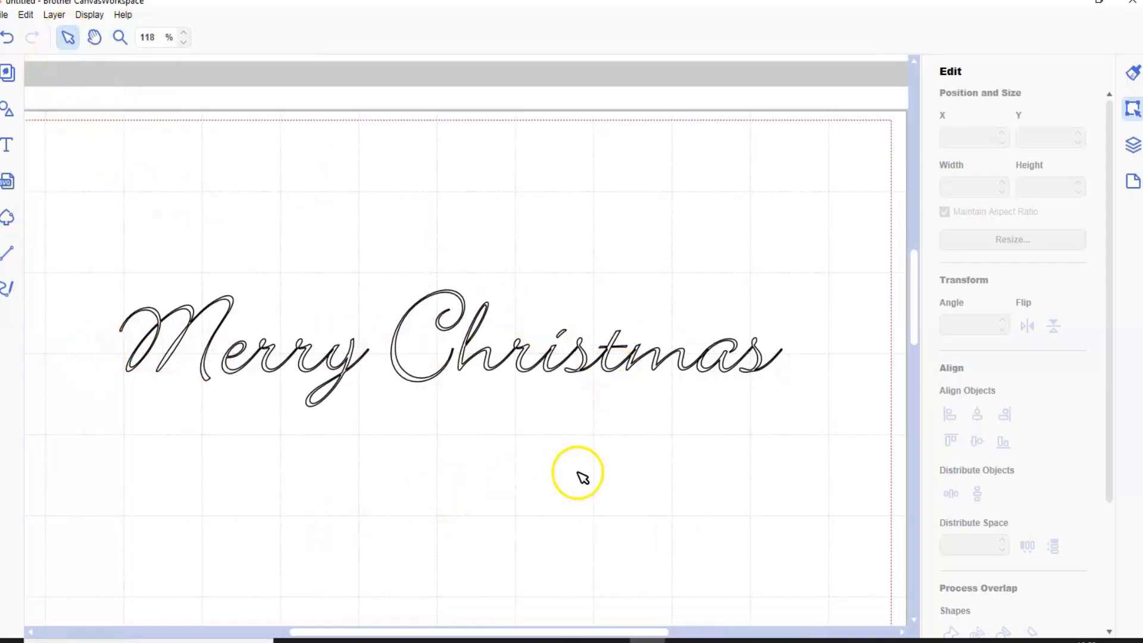
{"action": "left_click", "coordinate": [552, 370]}
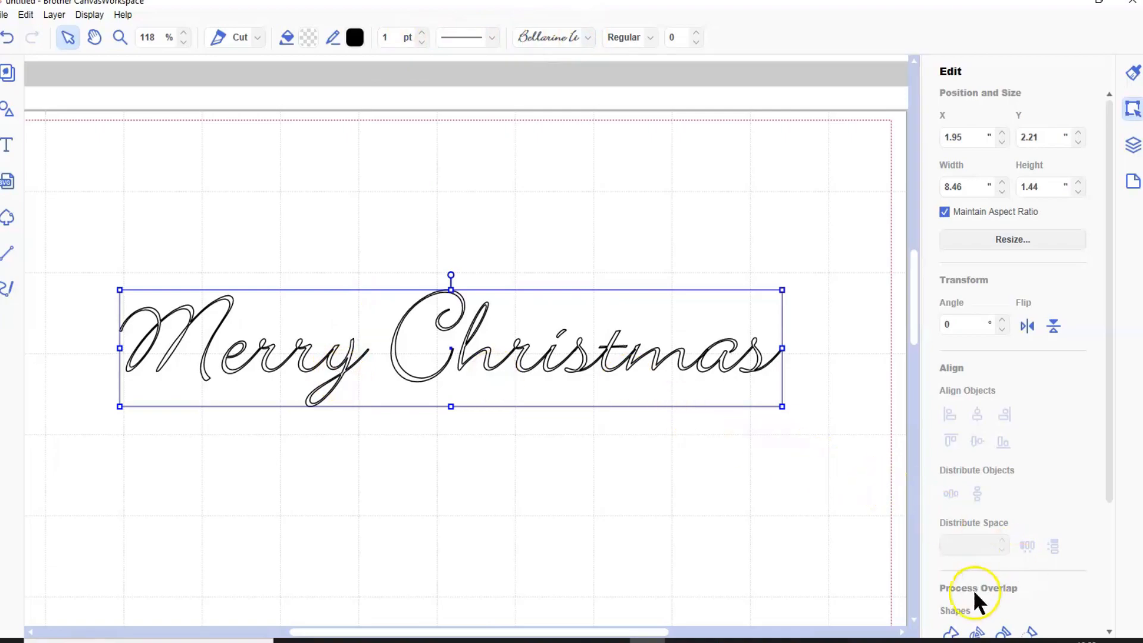
{"action": "scroll", "coordinate": [949, 623], "scroll_direction": "down", "scroll_amount": 1}
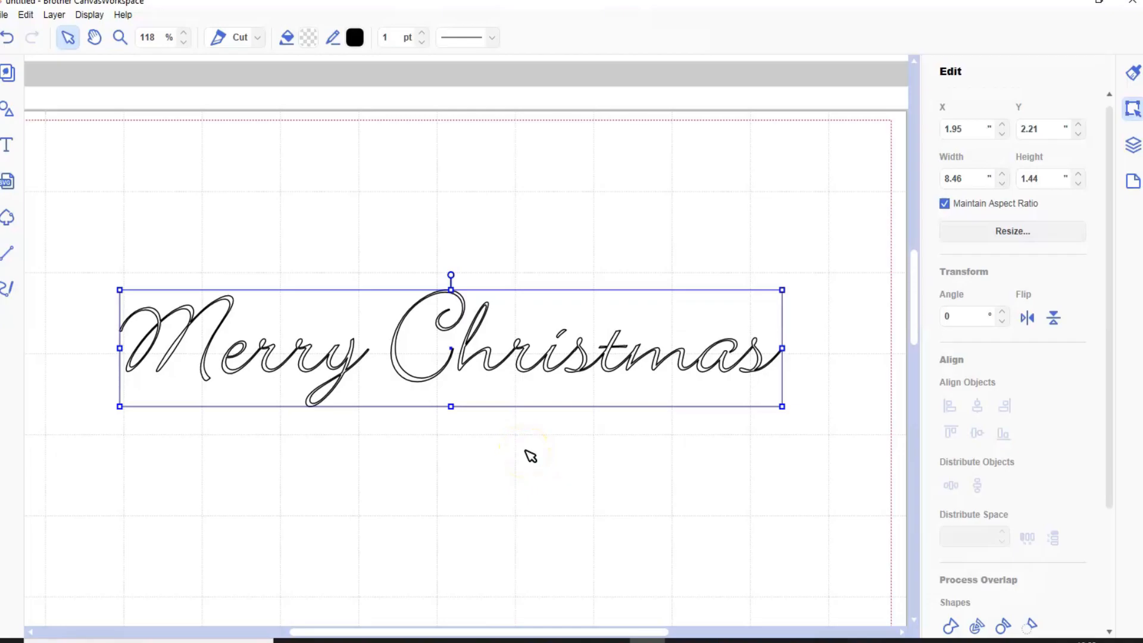
{"action": "scroll", "coordinate": [530, 455], "scroll_direction": "down", "scroll_amount": 2}
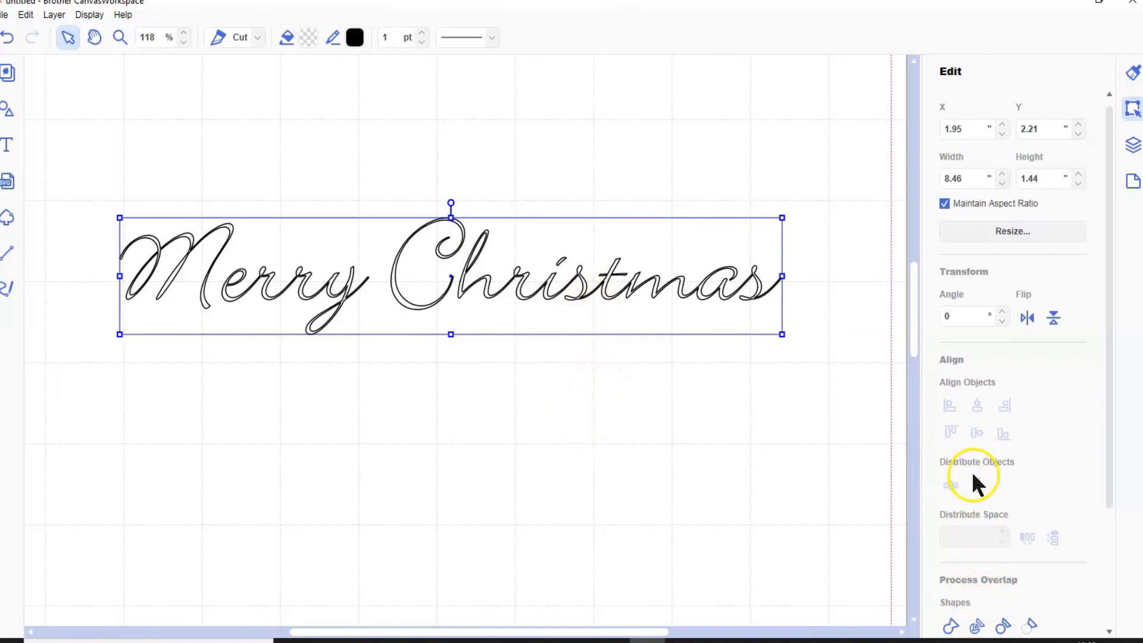
{"action": "scroll", "coordinate": [974, 483], "scroll_direction": "down", "scroll_amount": 1}
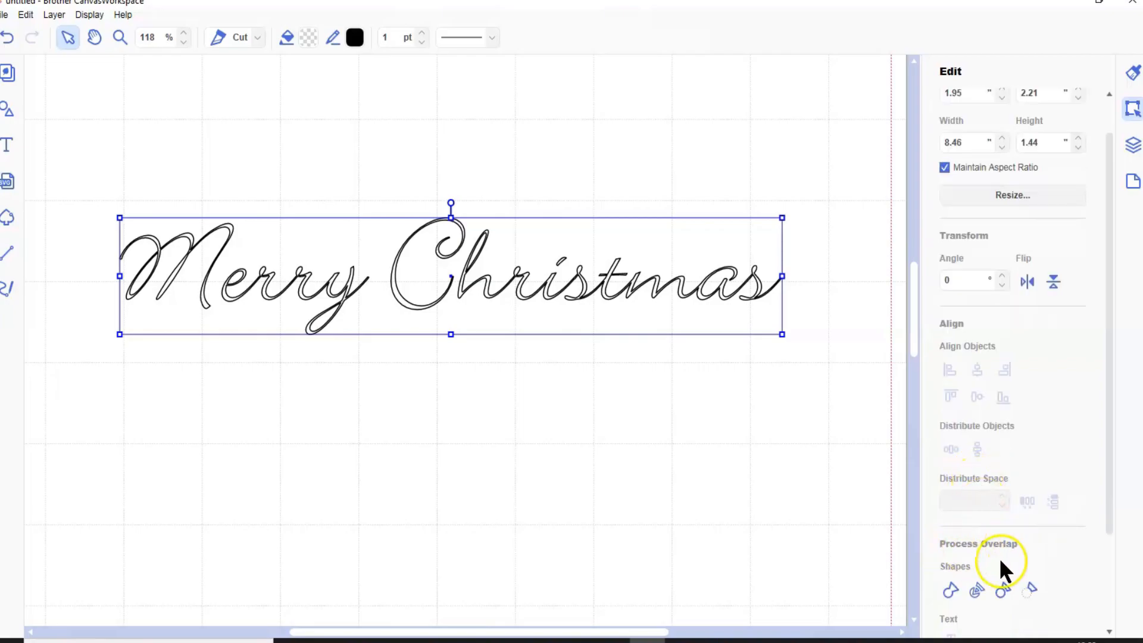
{"action": "left_click", "coordinate": [976, 588]}
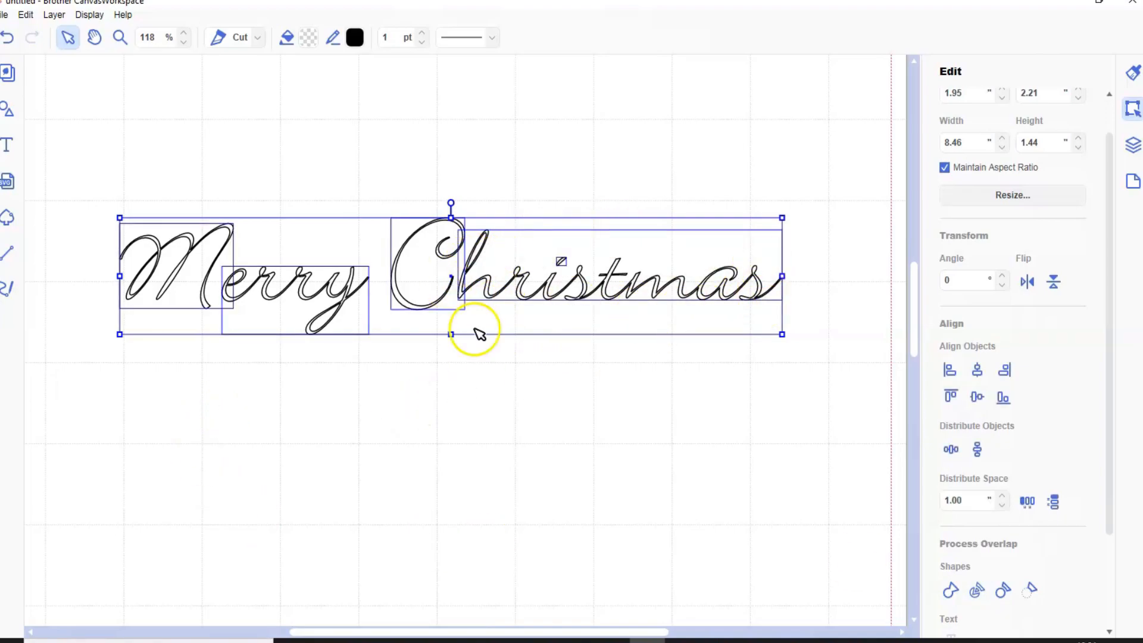
{"action": "left_click", "coordinate": [256, 433]}
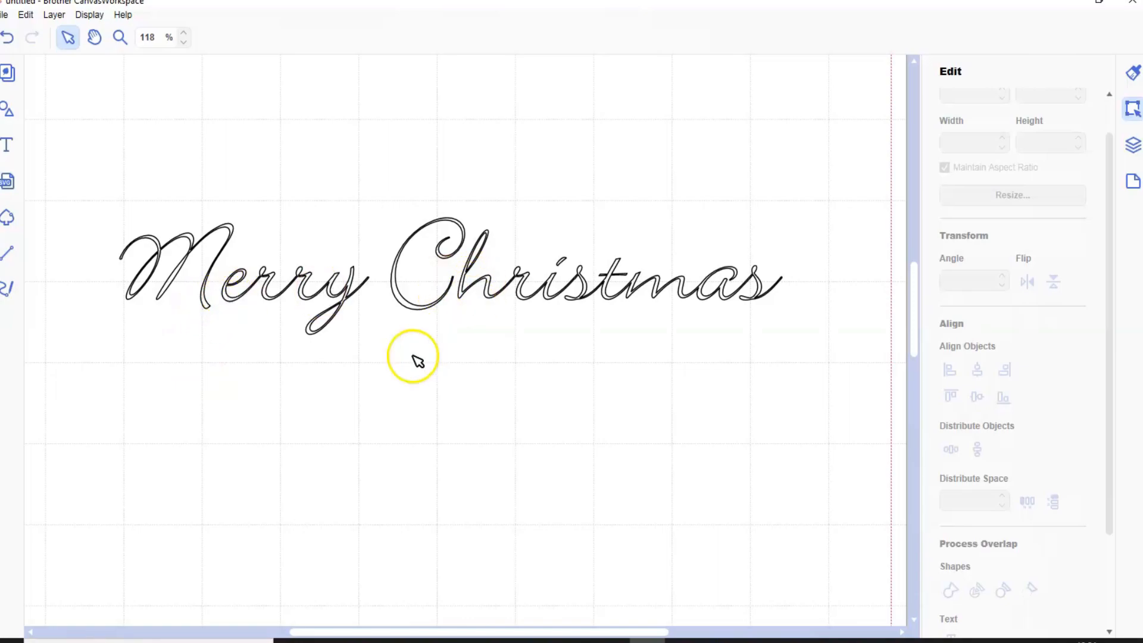
Step: Group the "M" and the joined "erry" shape so that "Merry" is one object
{"action": "left_click_drag", "start_coordinate": [106, 197], "coordinate": [332, 329]}
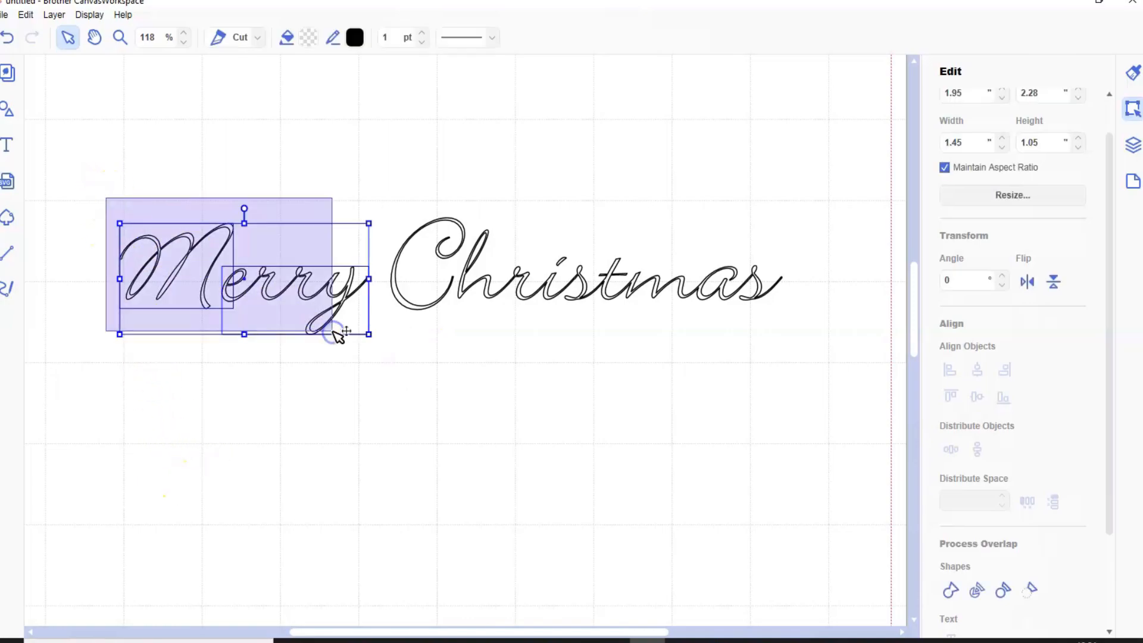
{"action": "left_click_drag", "start_coordinate": [159, 224], "coordinate": [214, 256]}
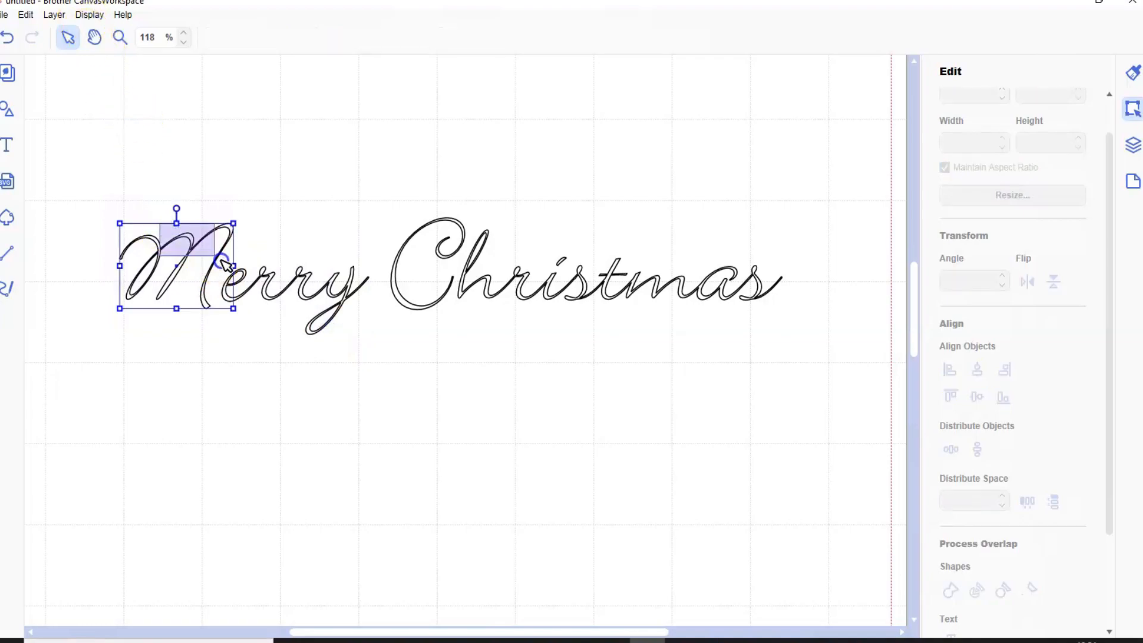
{"action": "left_click", "coordinate": [326, 323], "text": "shift"}
{"action": "left_click", "coordinate": [50, 18]}
{"action": "left_click", "coordinate": [74, 131]}
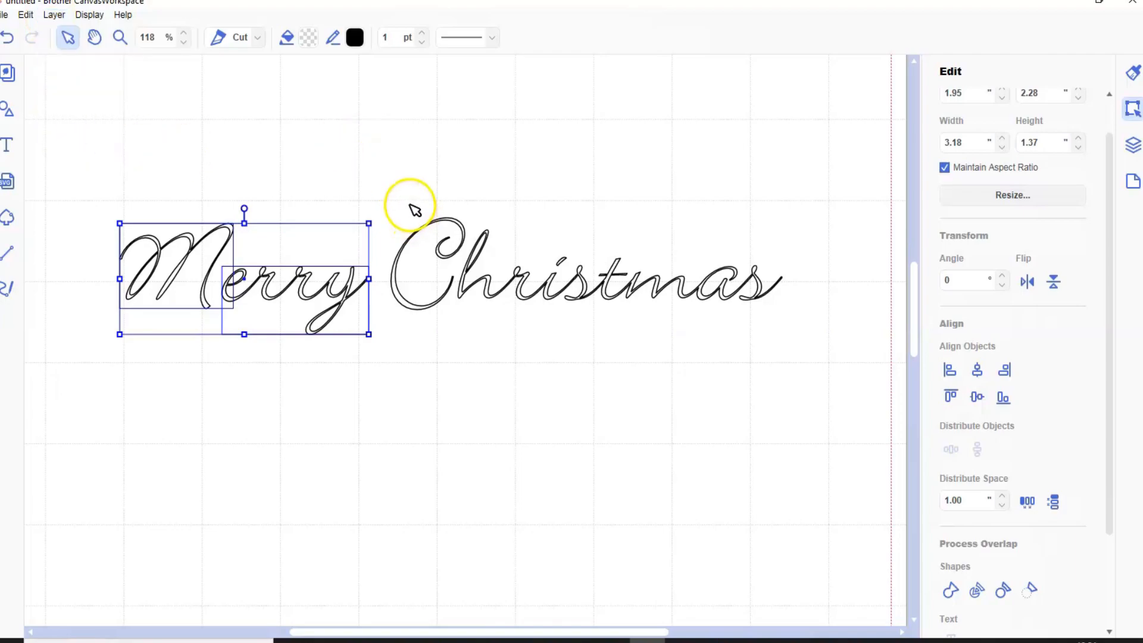
Step: Group the "C" and the remaining "hristmas" shapes so that "Christmas" is one object
{"action": "left_click_drag", "start_coordinate": [409, 203], "coordinate": [552, 275]}
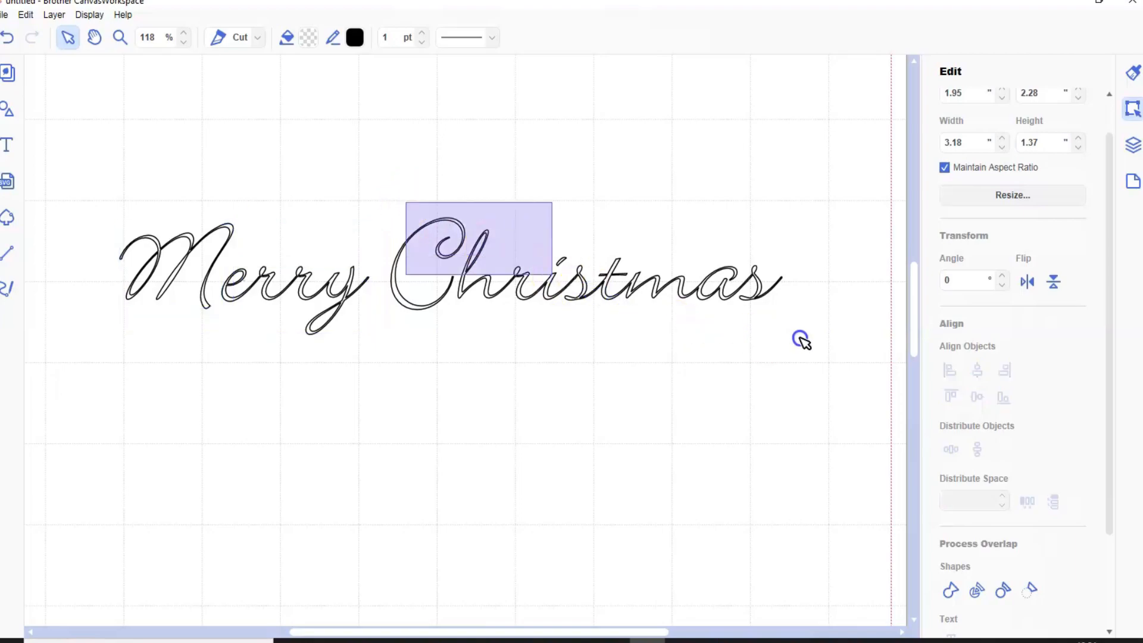
{"action": "left_click_drag", "start_coordinate": [801, 339], "coordinate": [799, 337]}
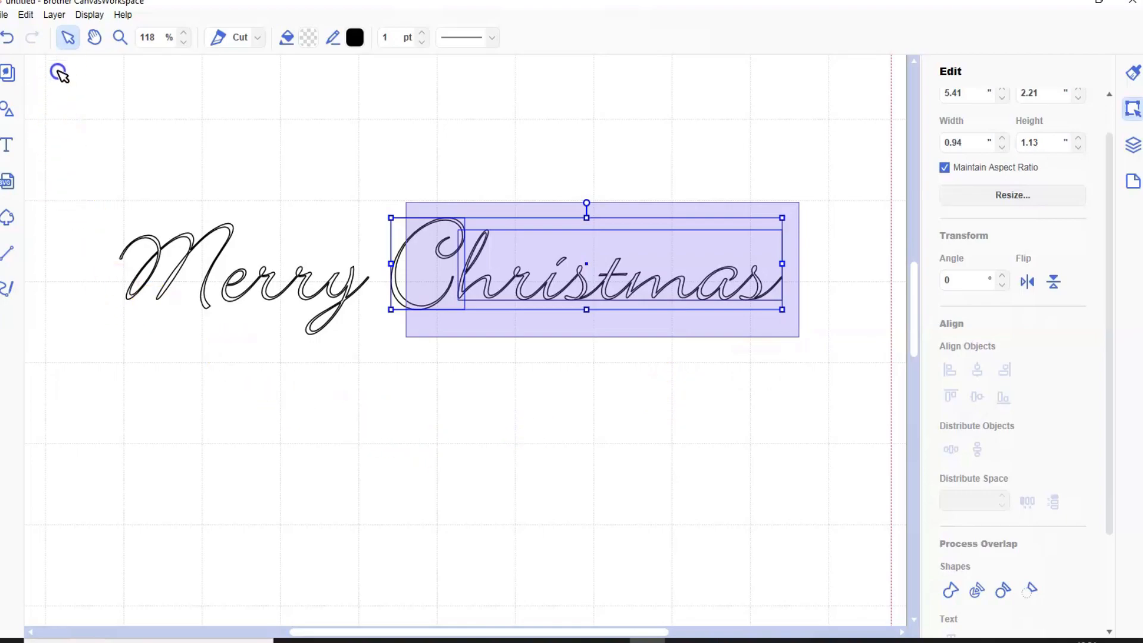
{"action": "left_click", "coordinate": [55, 16]}
{"action": "left_click", "coordinate": [79, 132]}
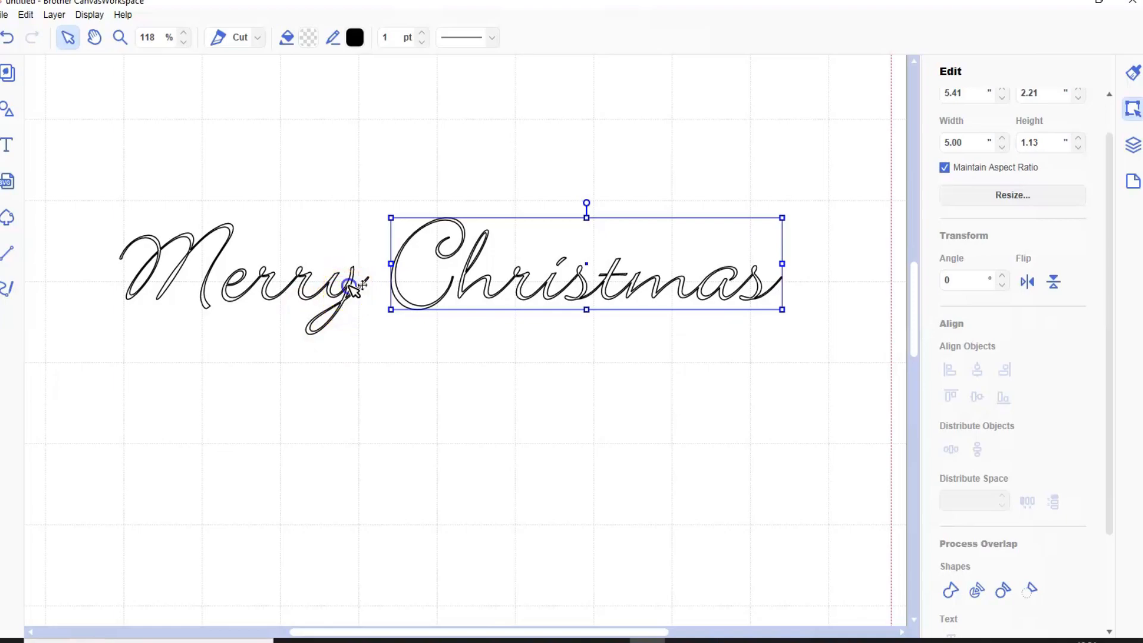
Step: Move "Merry" above "Christmas" and enlarge it to about 3.61" wide by 1.55" high
{"action": "left_click", "coordinate": [351, 289]}
{"action": "left_click_drag", "start_coordinate": [559, 156], "coordinate": [725, 210]}
{"action": "left_click_drag", "start_coordinate": [752, 129], "coordinate": [768, 110]}
{"action": "left_click", "coordinate": [651, 319]}
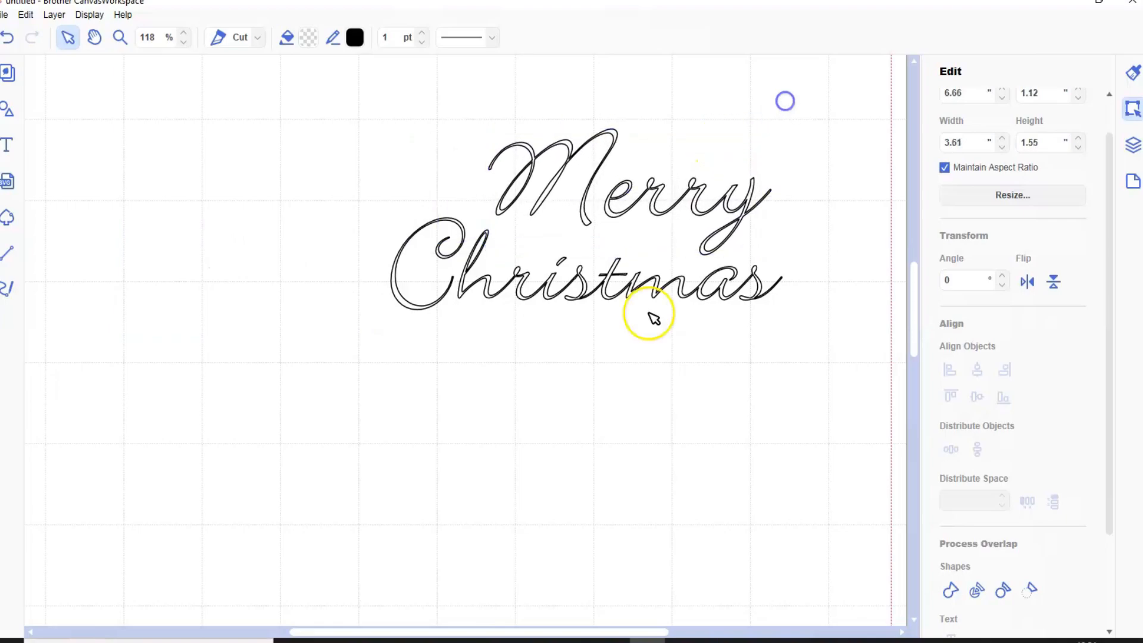
Step: Shrink "Christmas" to about 4.08" by 0.93" and move it beneath "Merry" at about X 5.22", Y 1.96"
{"action": "left_click", "coordinate": [608, 298]}
{"action": "left_click_drag", "start_coordinate": [389, 217], "coordinate": [462, 234]}
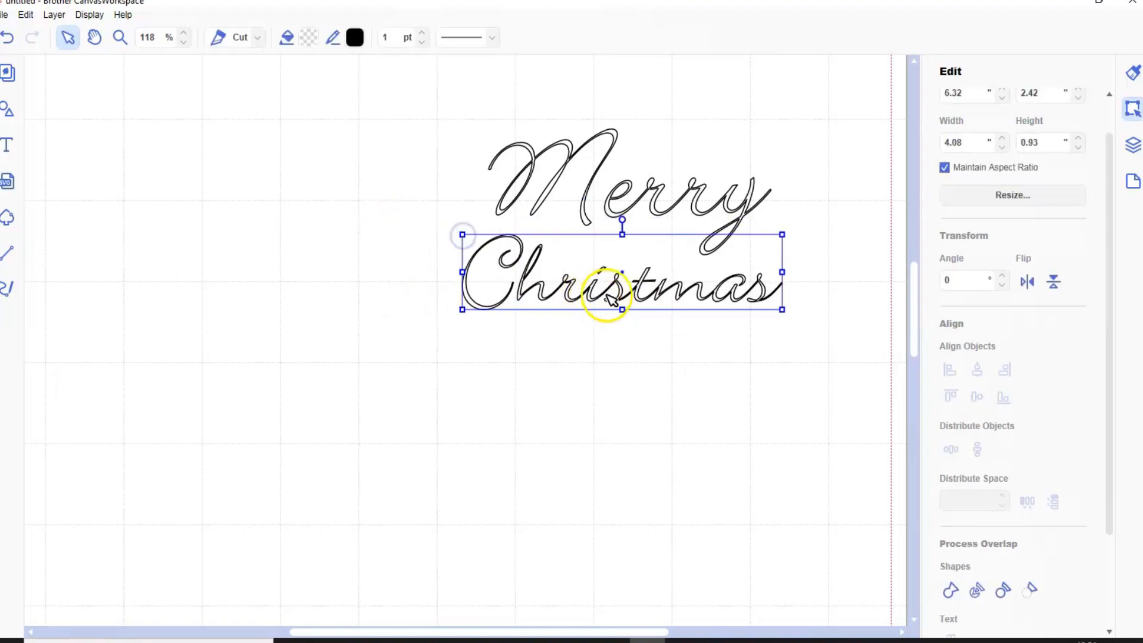
{"action": "left_click_drag", "start_coordinate": [643, 286], "coordinate": [555, 246]}
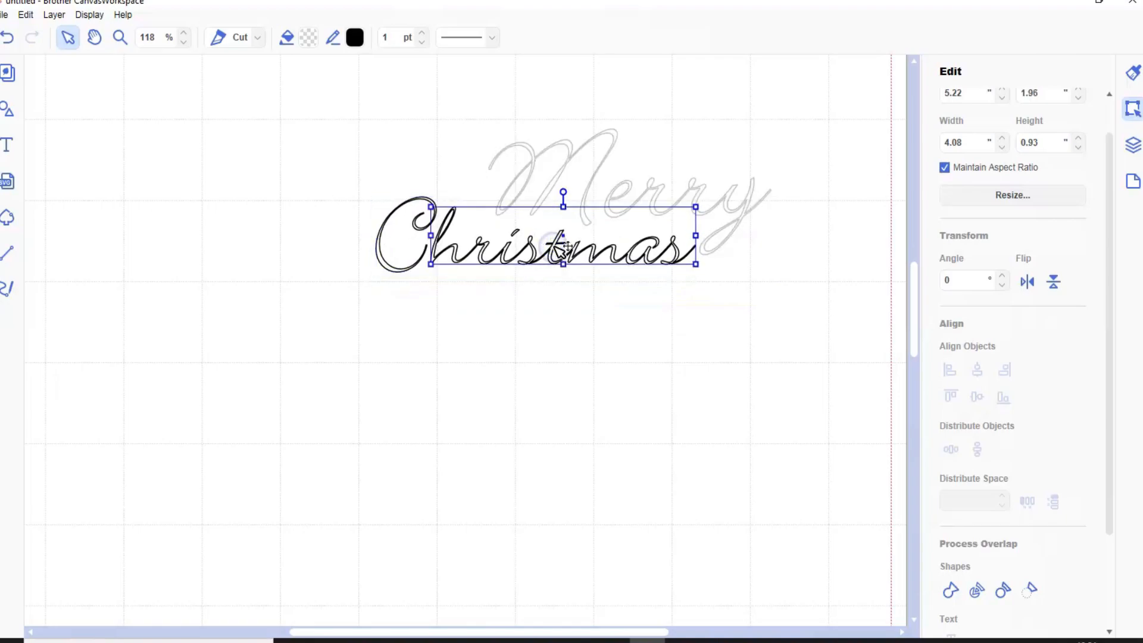
{"action": "left_click", "coordinate": [542, 337]}
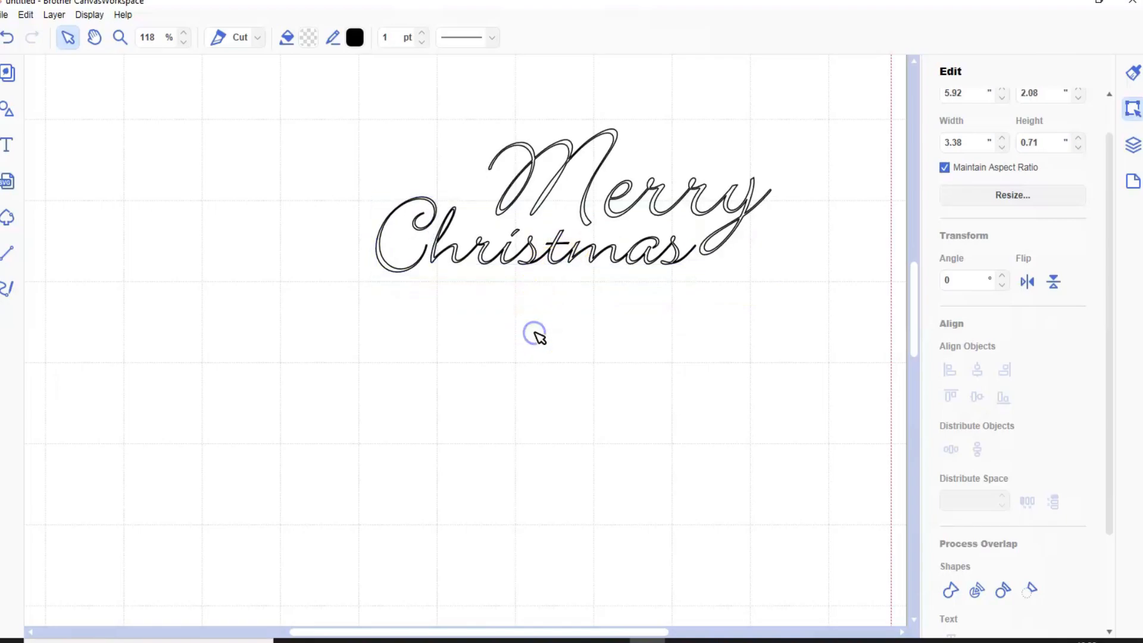
Step: Enlarge "Merry" to about 3.93" by 1.69" and move it onto "Christmas" at about X 6.24", Y 1.11"
{"action": "left_click", "coordinate": [528, 148]}
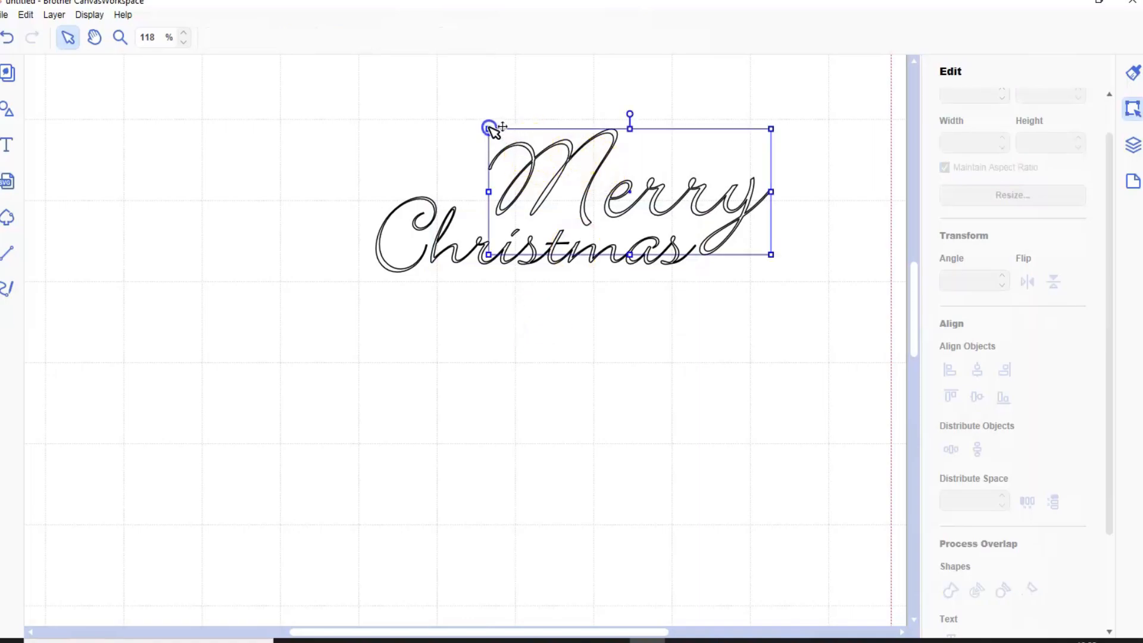
{"action": "left_click_drag", "start_coordinate": [490, 129], "coordinate": [463, 109]}
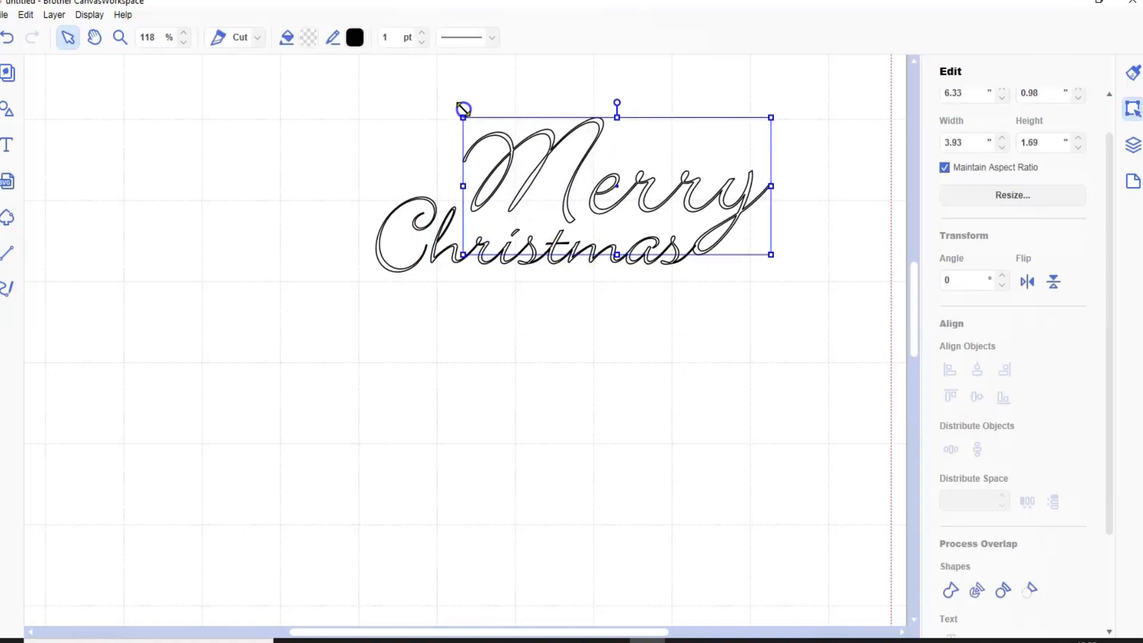
{"action": "left_click_drag", "start_coordinate": [650, 188], "coordinate": [642, 197]}
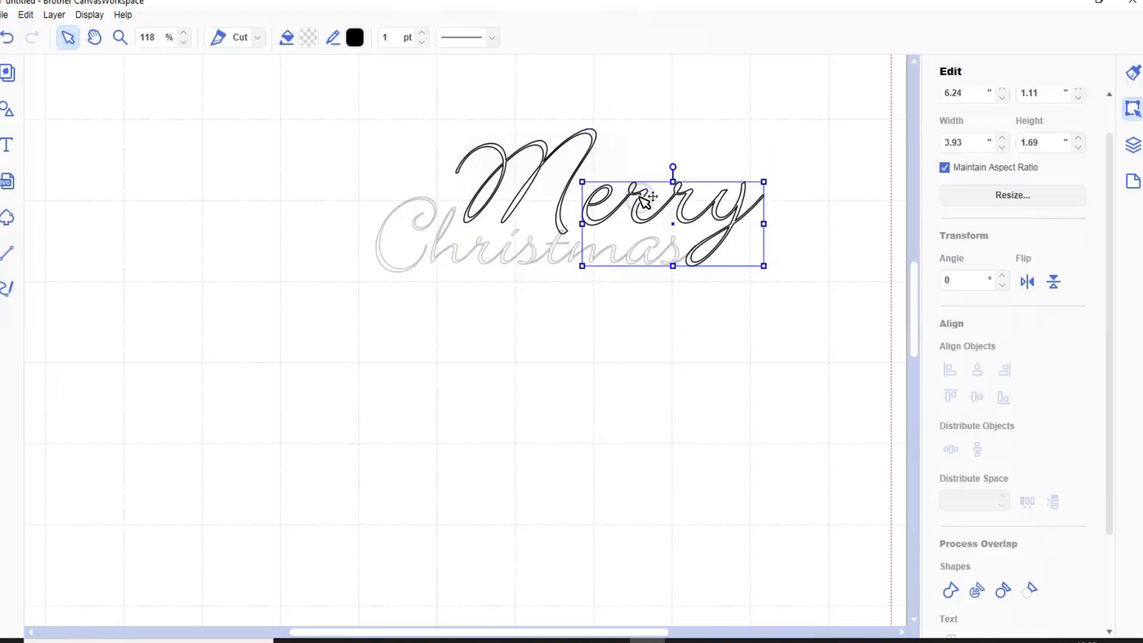
{"action": "left_click", "coordinate": [647, 321]}
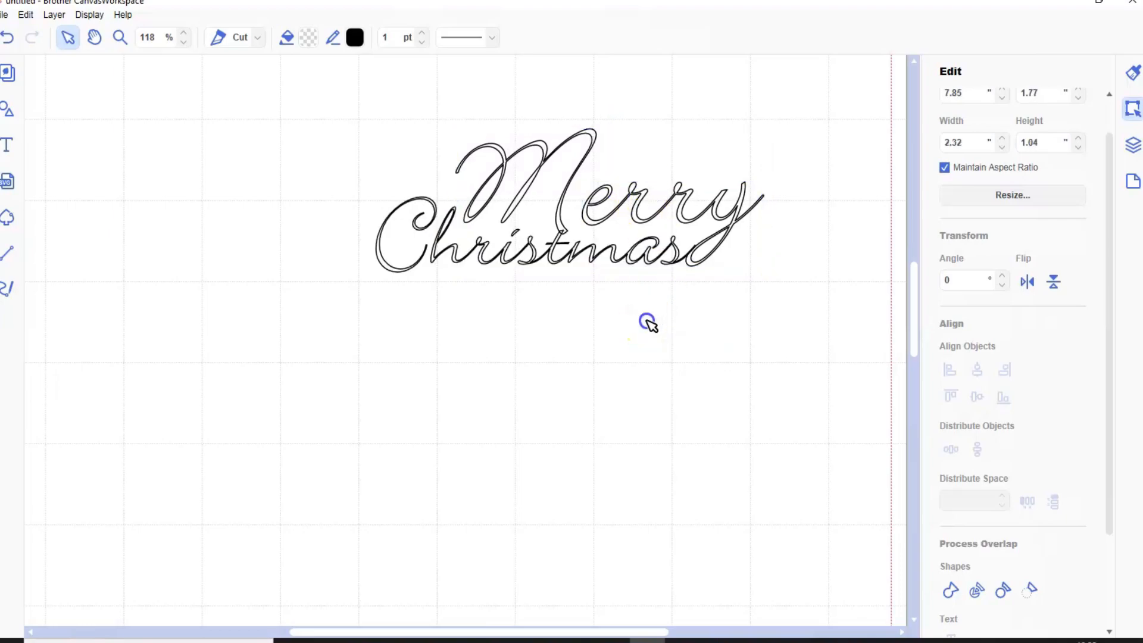
Step: Move "Merry" up to about X 6.20", Y 0.80" and open its group for editing
{"action": "left_click", "coordinate": [653, 298]}
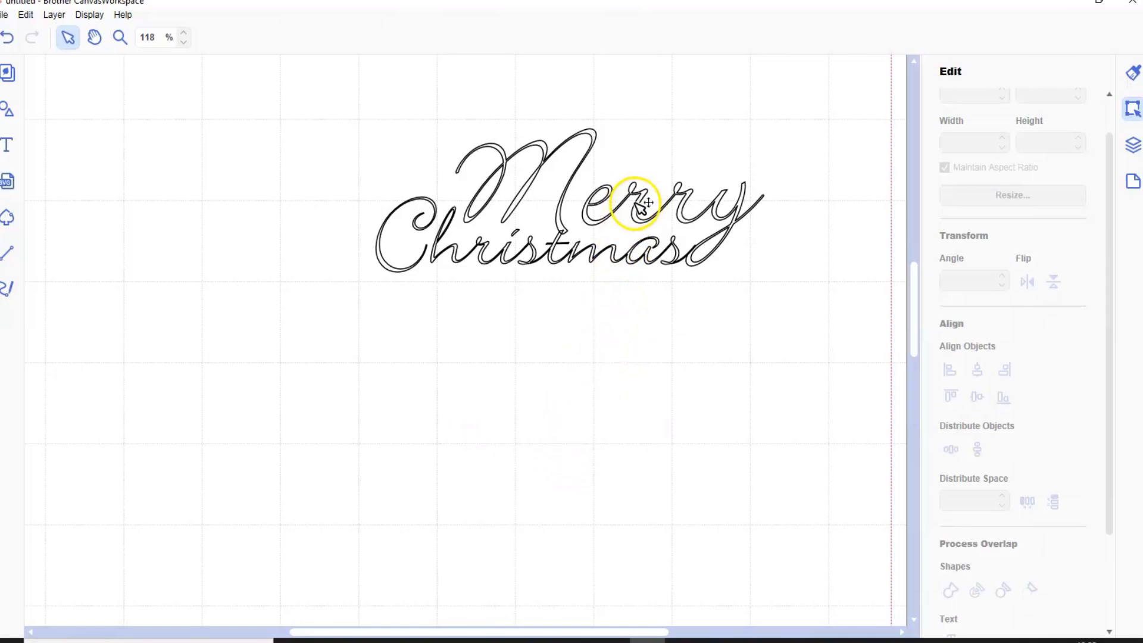
{"action": "left_click_drag", "start_coordinate": [635, 210], "coordinate": [633, 184]}
{"action": "double_click", "coordinate": [633, 184]}
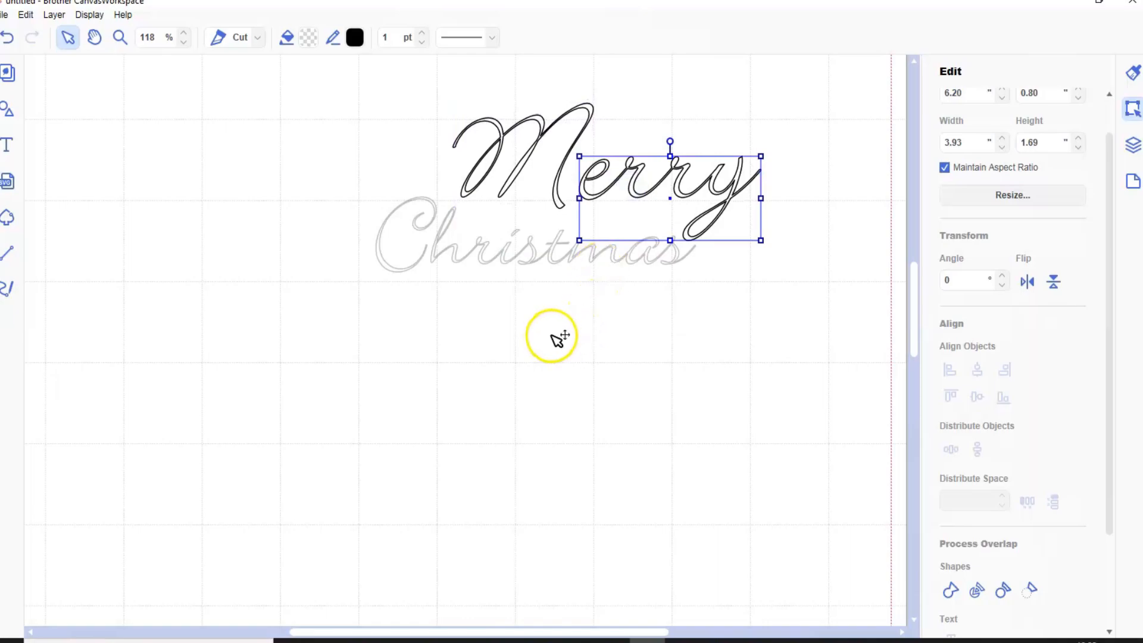
Step: Select both "Merry" and "Christmas" and change their line type to Draw
{"action": "left_click", "coordinate": [595, 306]}
{"action": "left_click_drag", "start_coordinate": [433, 112], "coordinate": [732, 286]}
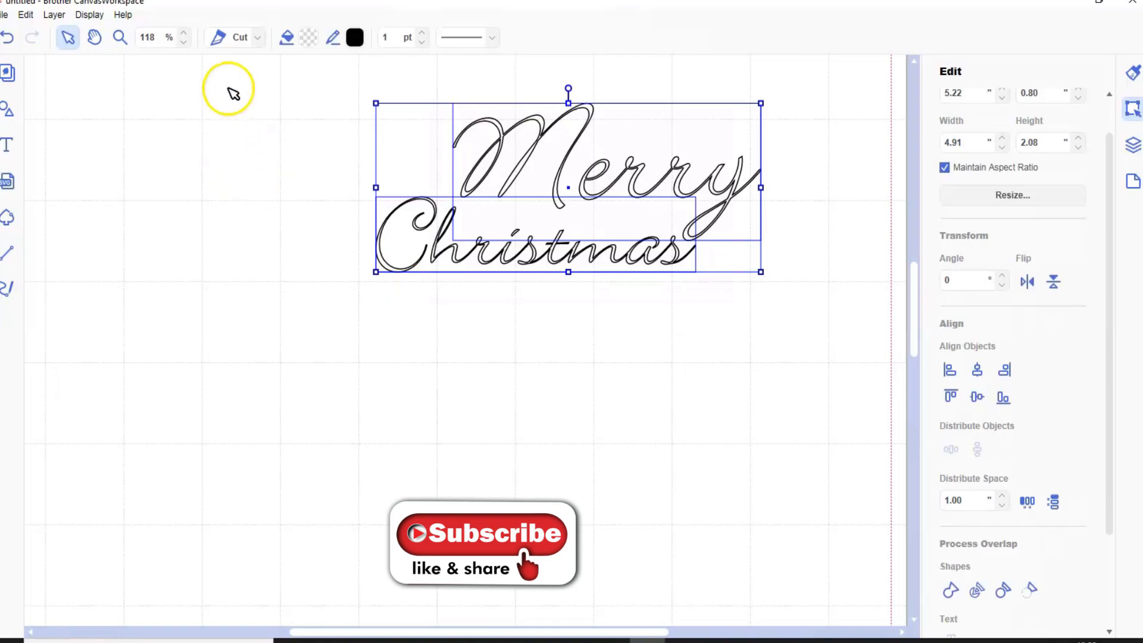
{"action": "left_click", "coordinate": [256, 36]}
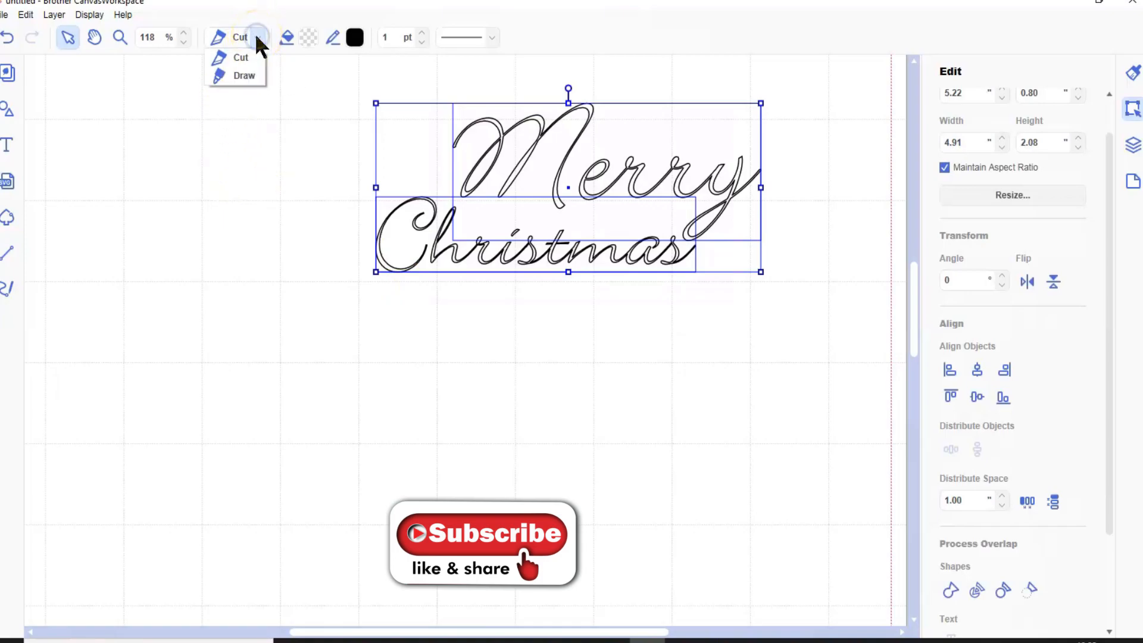
{"action": "left_click", "coordinate": [249, 75]}
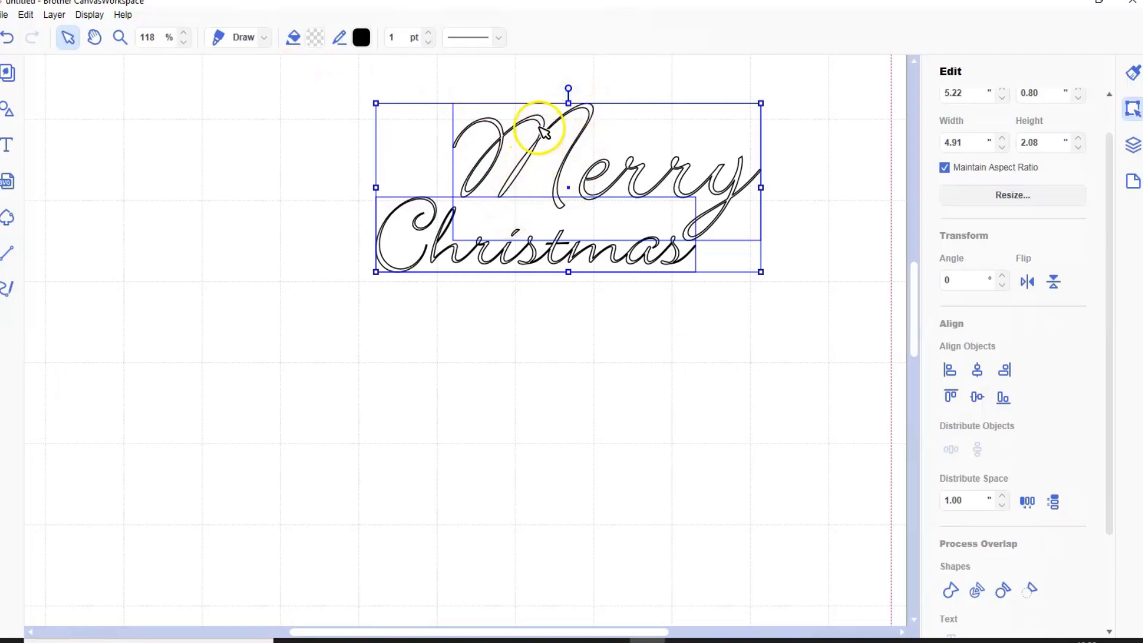
Step: Fill both words with dark grey from the colour palette and deselect them
{"action": "left_click", "coordinate": [310, 40]}
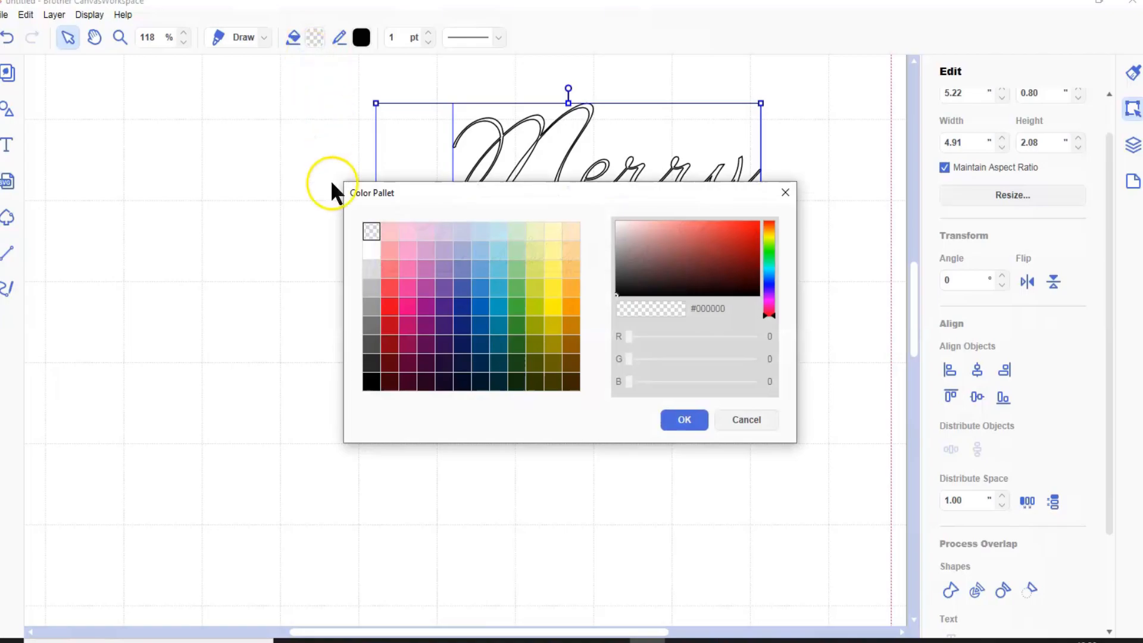
{"action": "left_click", "coordinate": [372, 348]}
{"action": "left_click", "coordinate": [684, 419]}
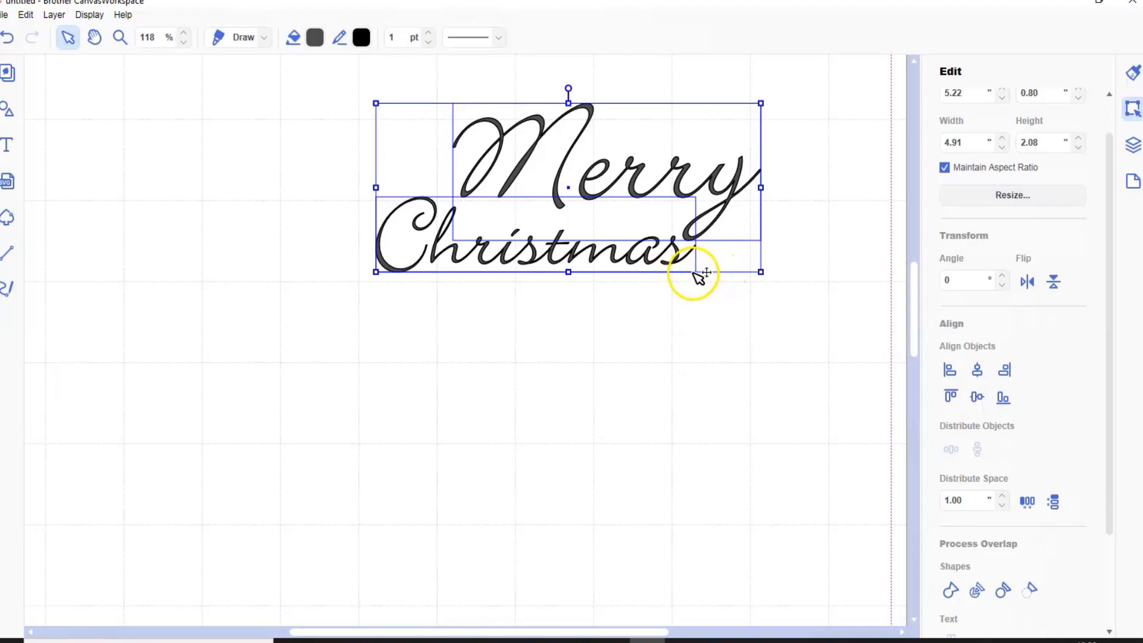
{"action": "left_click", "coordinate": [690, 296]}
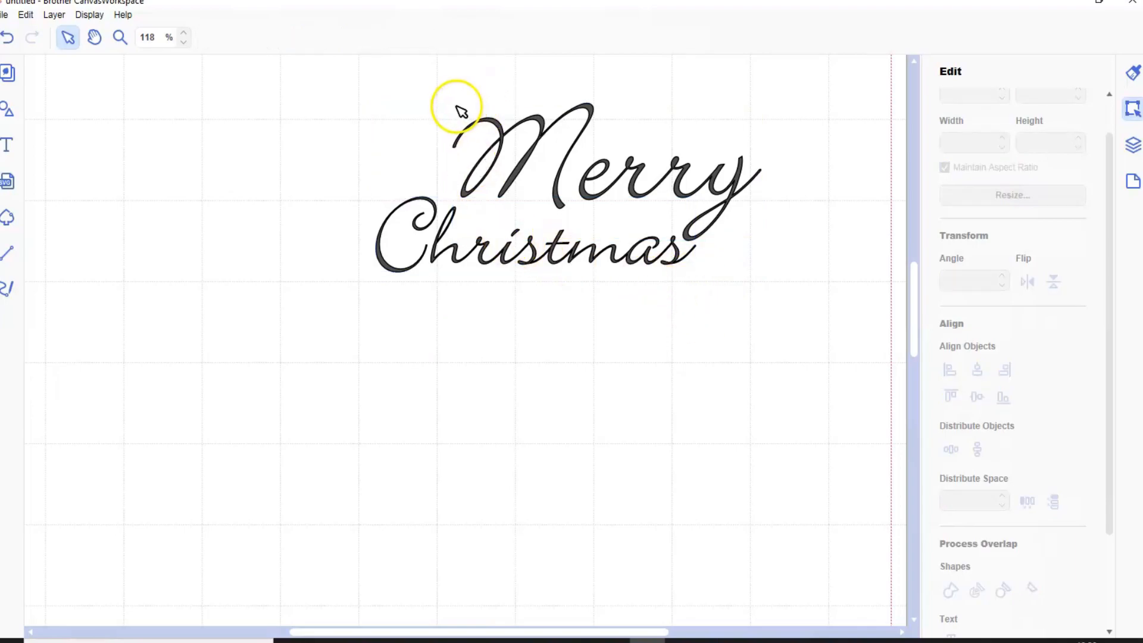
Step: Create an outward 0.08" offset line with round corners around "Merry", outer edge only, leaving the original line as is
{"action": "left_click", "coordinate": [642, 172]}
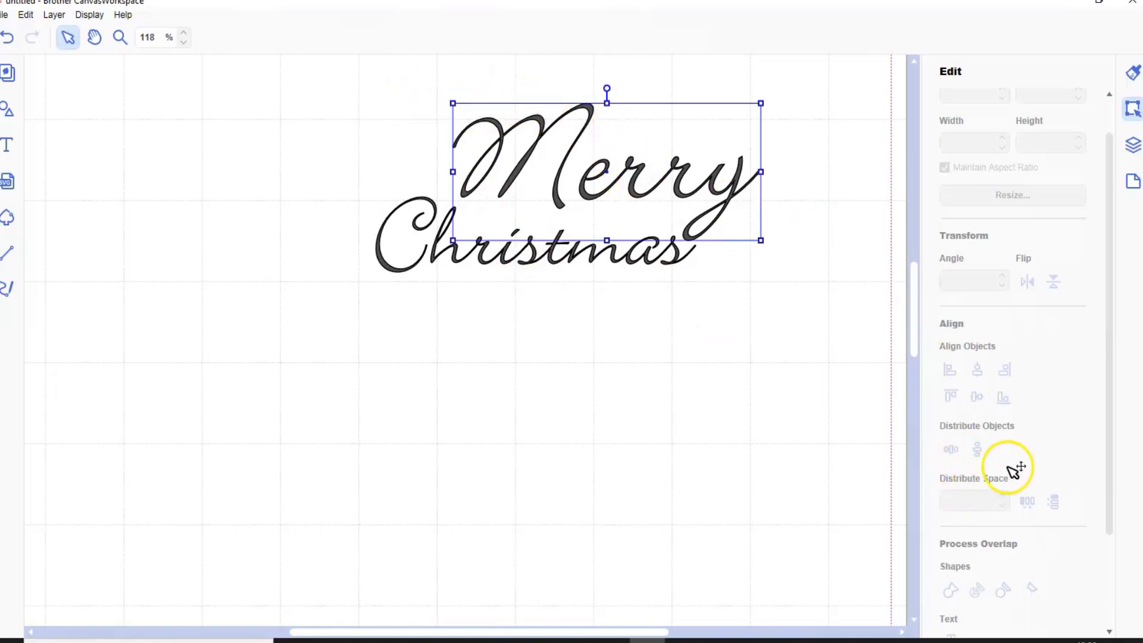
{"action": "scroll", "coordinate": [1008, 473], "scroll_direction": "down", "scroll_amount": 2}
{"action": "left_click", "coordinate": [1013, 610]}
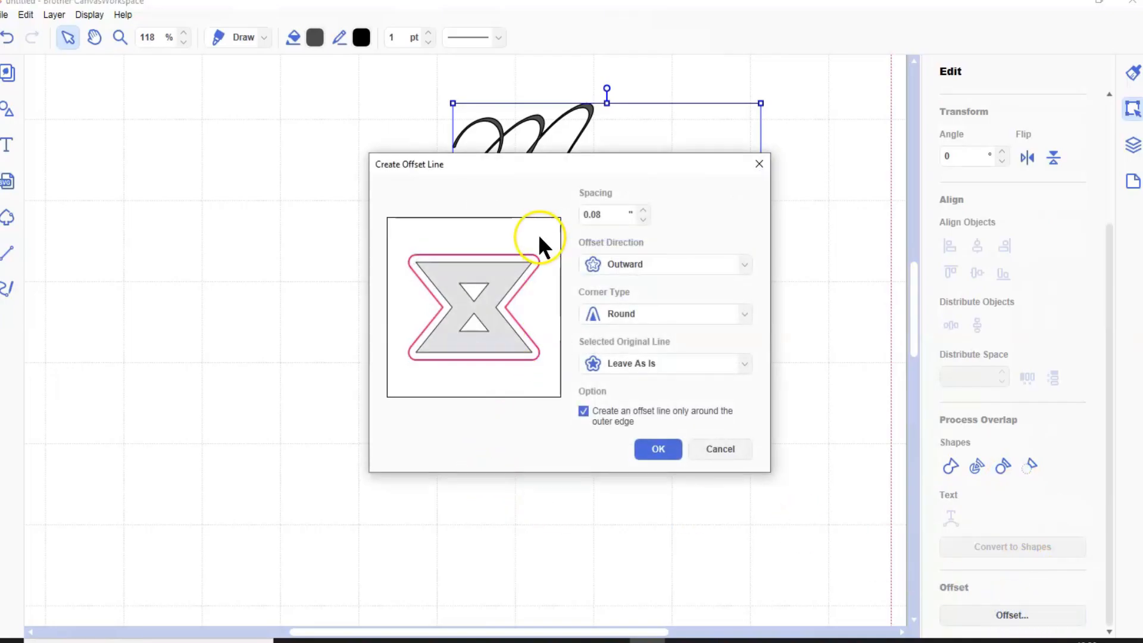
{"action": "left_click", "coordinate": [606, 212]}
{"action": "left_click", "coordinate": [607, 222]}
{"action": "left_click_drag", "start_coordinate": [617, 160], "coordinate": [469, 304]}
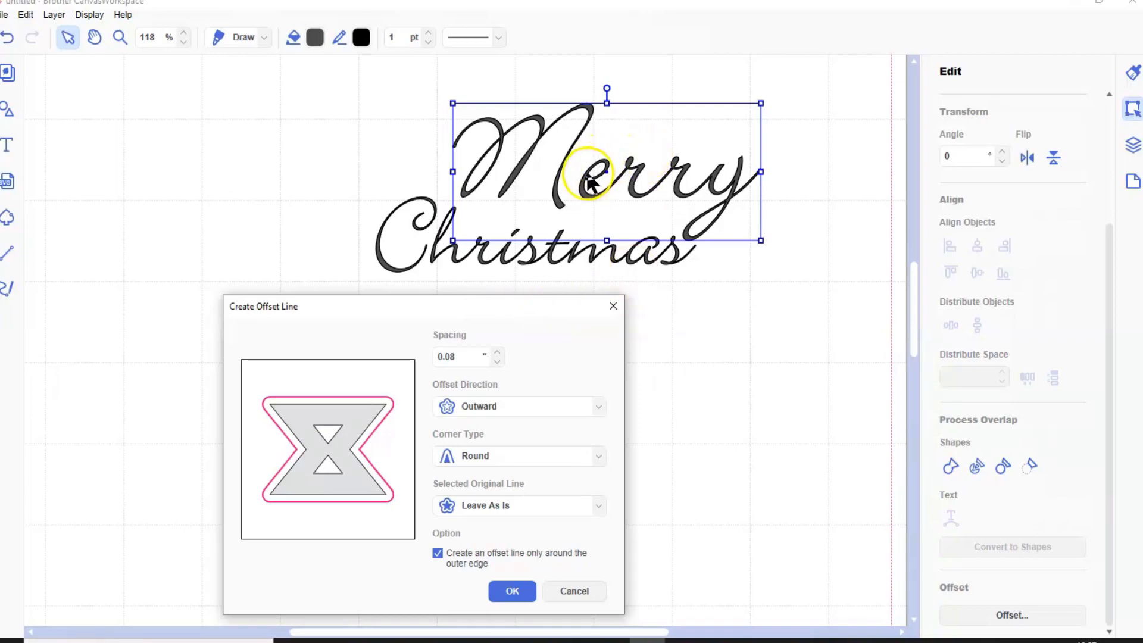
{"action": "left_click", "coordinate": [511, 591]}
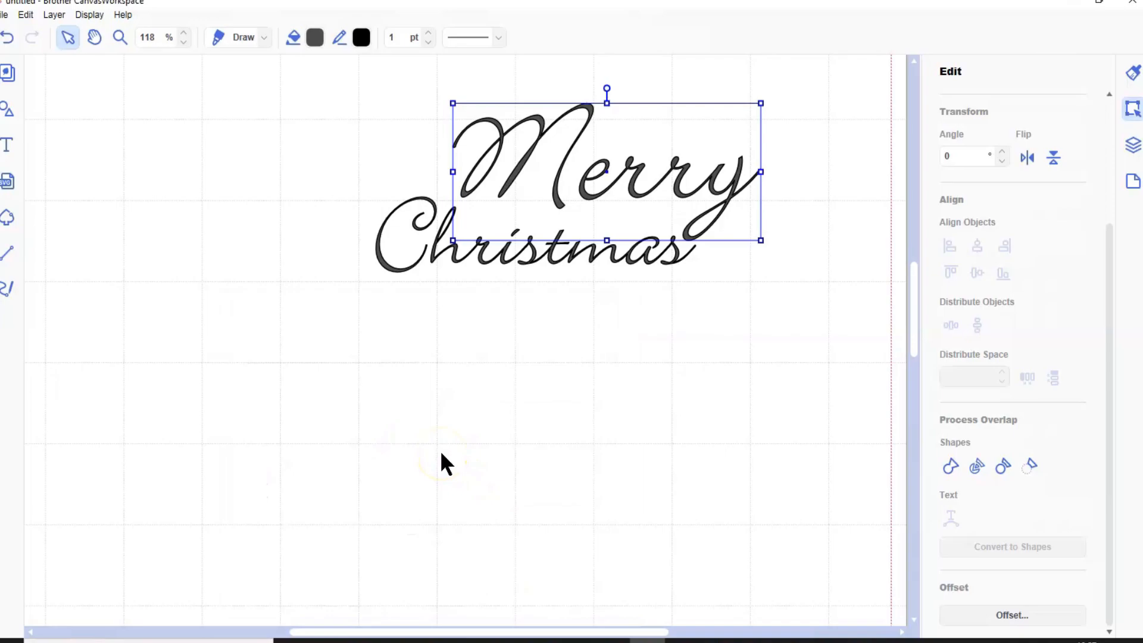
{"action": "left_click", "coordinate": [440, 448]}
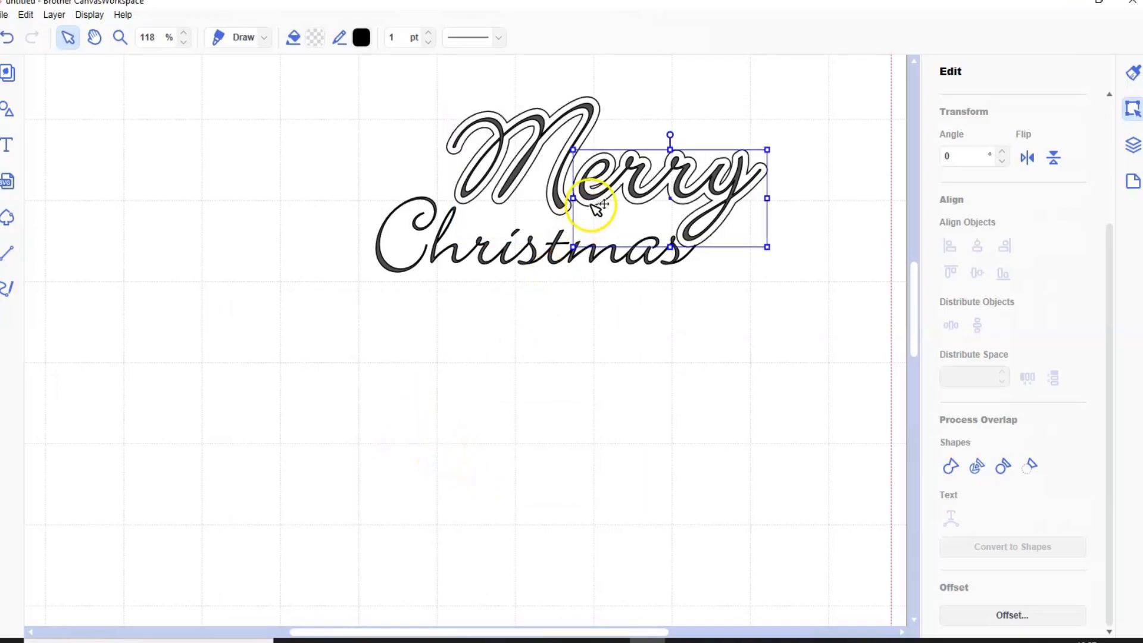
Step: Create an outward 0.08" round-cornered offset line around the outer edge of "Christmas"
{"action": "left_click", "coordinate": [487, 263]}
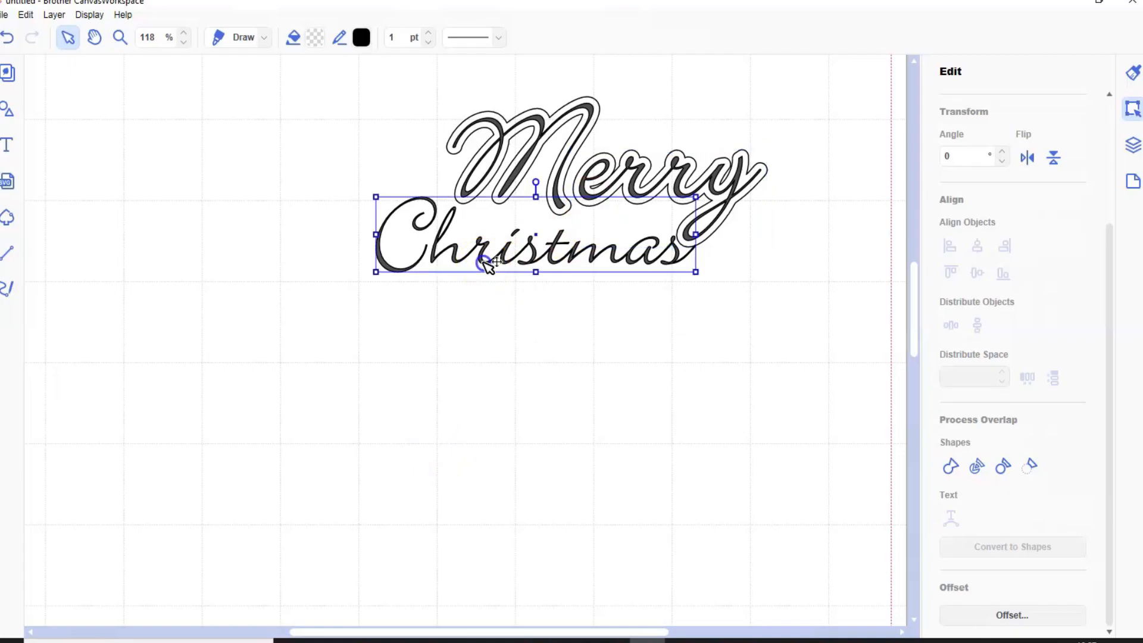
{"action": "left_click", "coordinate": [1004, 615]}
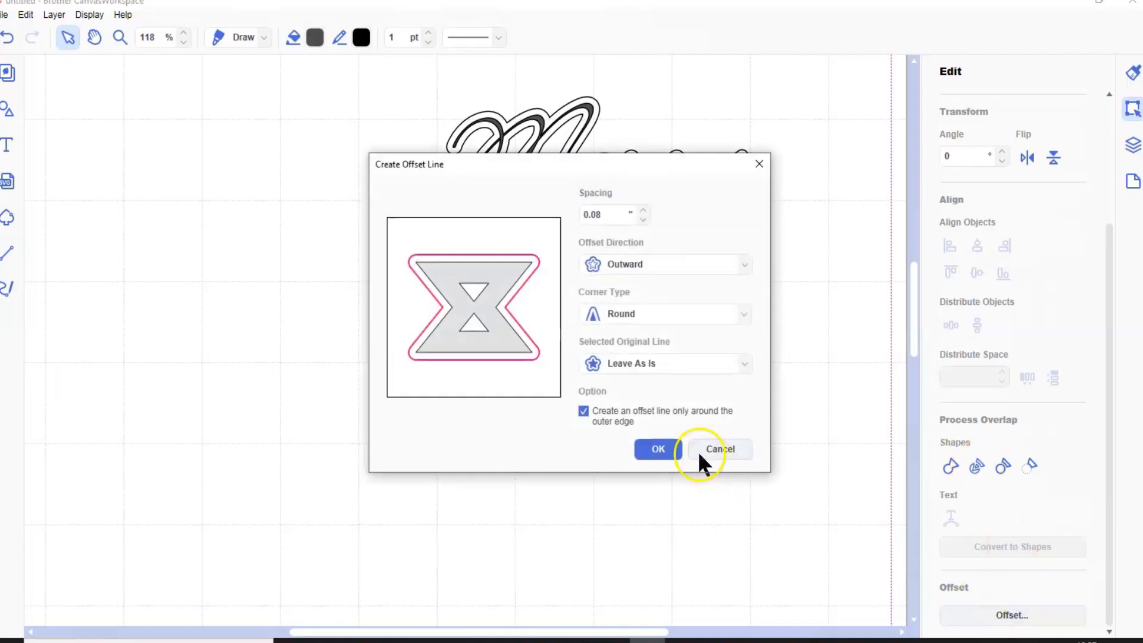
{"action": "left_click", "coordinate": [675, 453]}
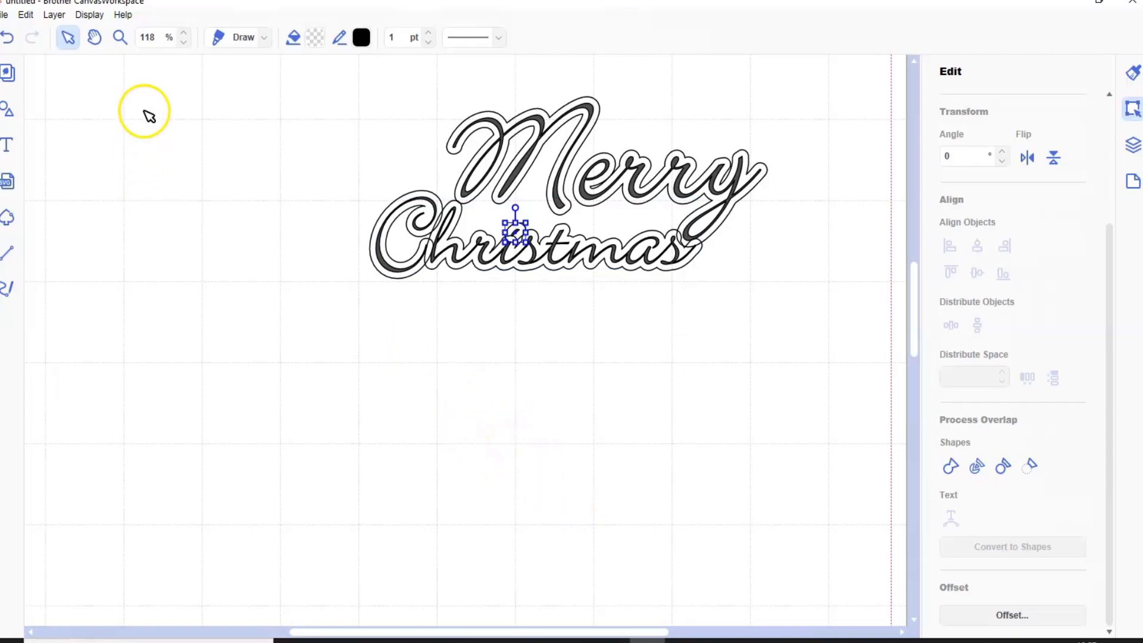
Step: Weld the offset outlines of the "C", the connected "hristmas" letters and the i-dot into a single shape
{"action": "left_click", "coordinate": [121, 36]}
{"action": "left_click_drag", "start_coordinate": [477, 211], "coordinate": [560, 287]}
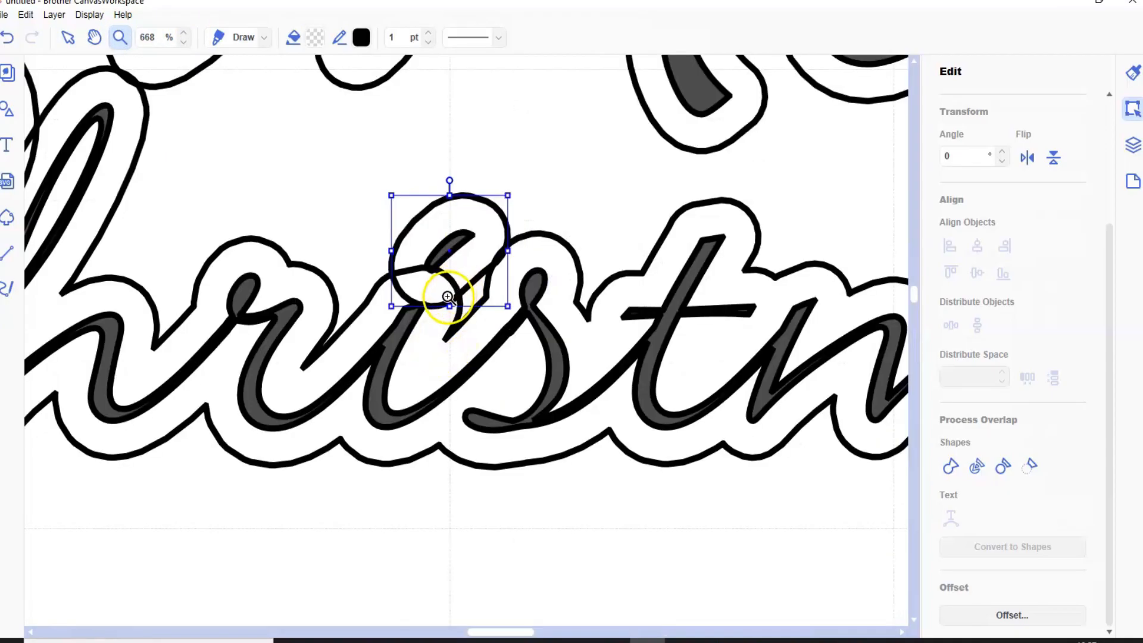
{"action": "left_click", "coordinate": [68, 37]}
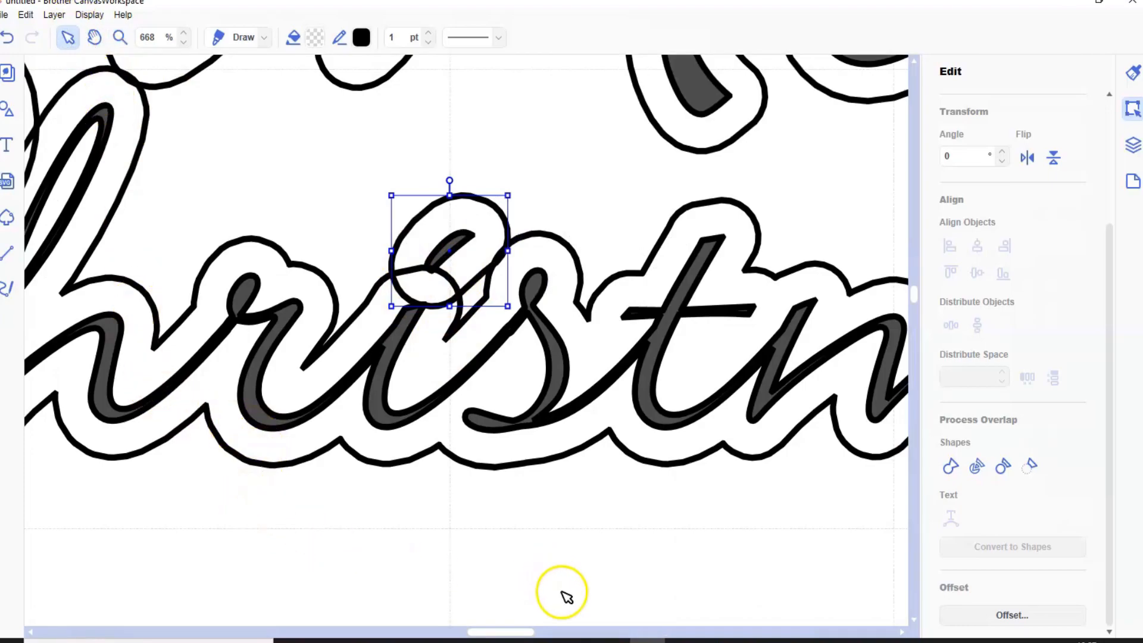
{"action": "left_click_drag", "start_coordinate": [487, 633], "coordinate": [471, 633]}
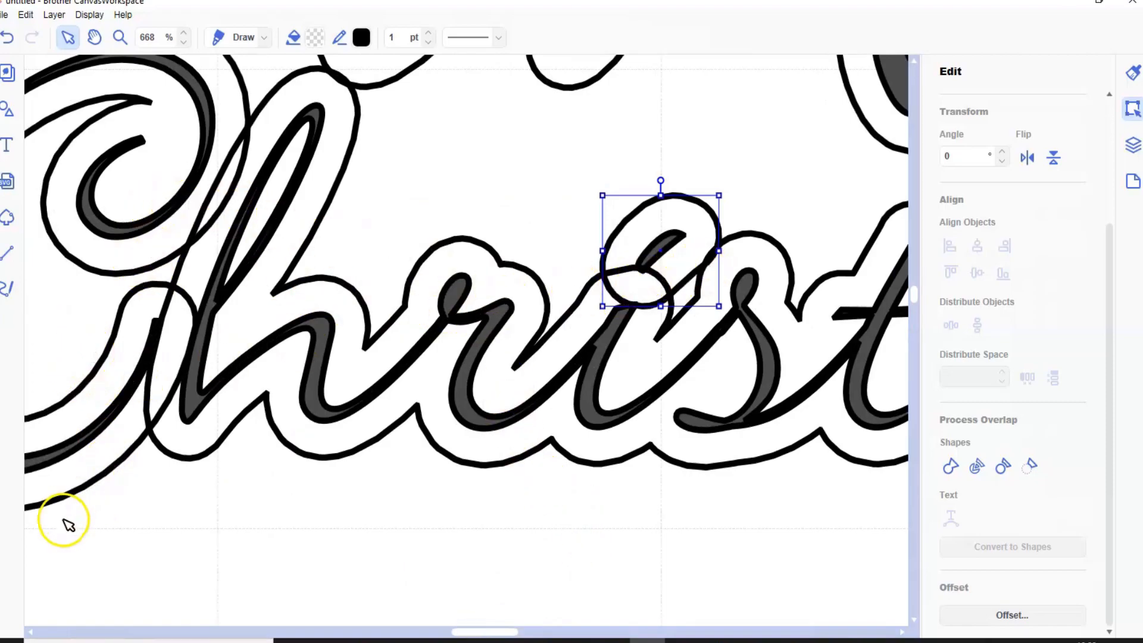
{"action": "left_click_drag", "start_coordinate": [38, 540], "coordinate": [655, 240]}
{"action": "left_click_drag", "start_coordinate": [703, 210], "coordinate": [703, 206]}
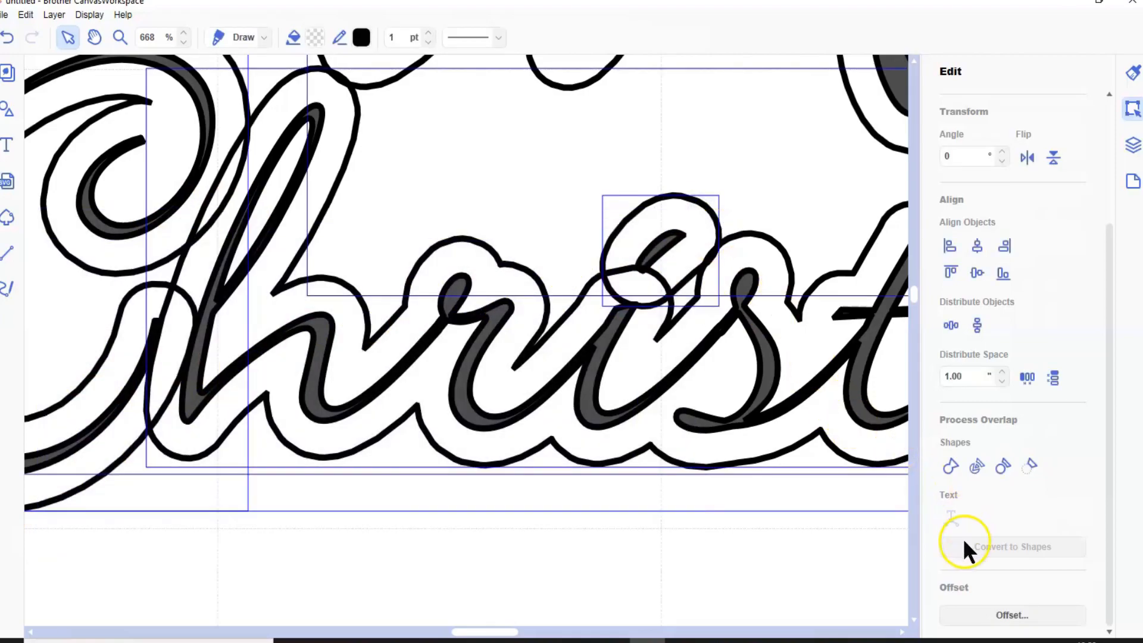
{"action": "left_click", "coordinate": [534, 578]}
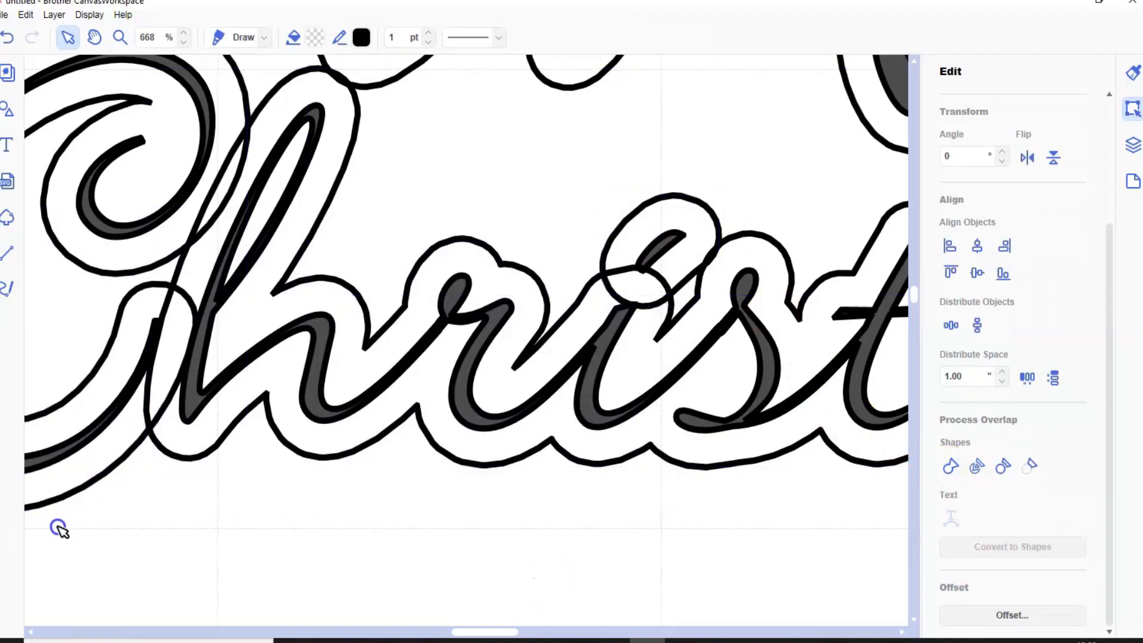
{"action": "left_click", "coordinate": [94, 460]}
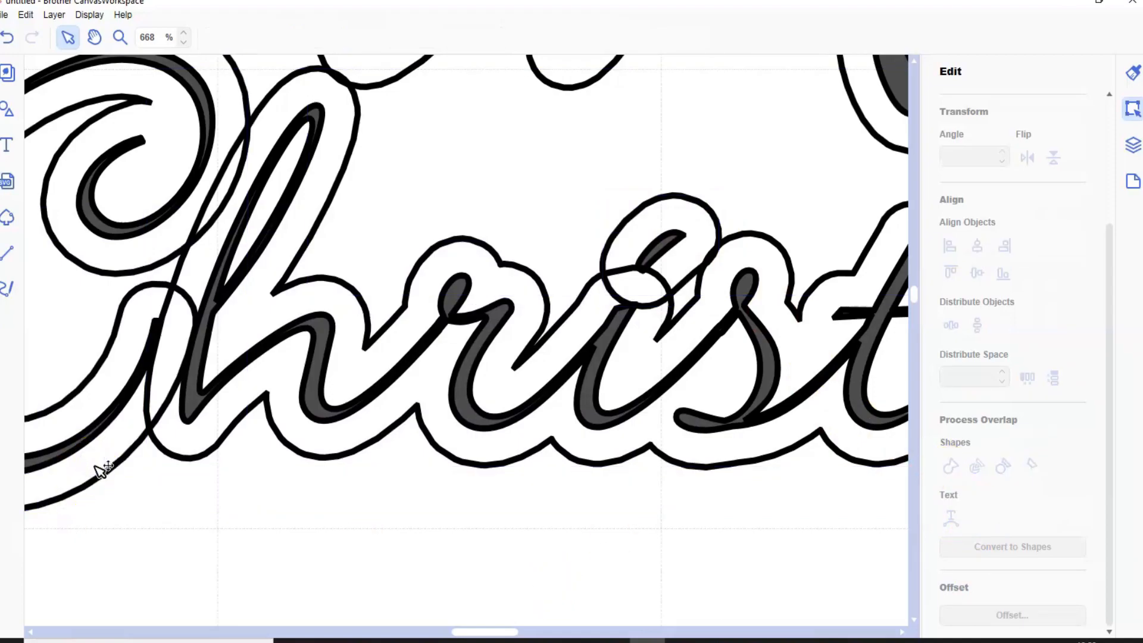
{"action": "left_click", "coordinate": [95, 465]}
{"action": "left_click", "coordinate": [98, 467]}
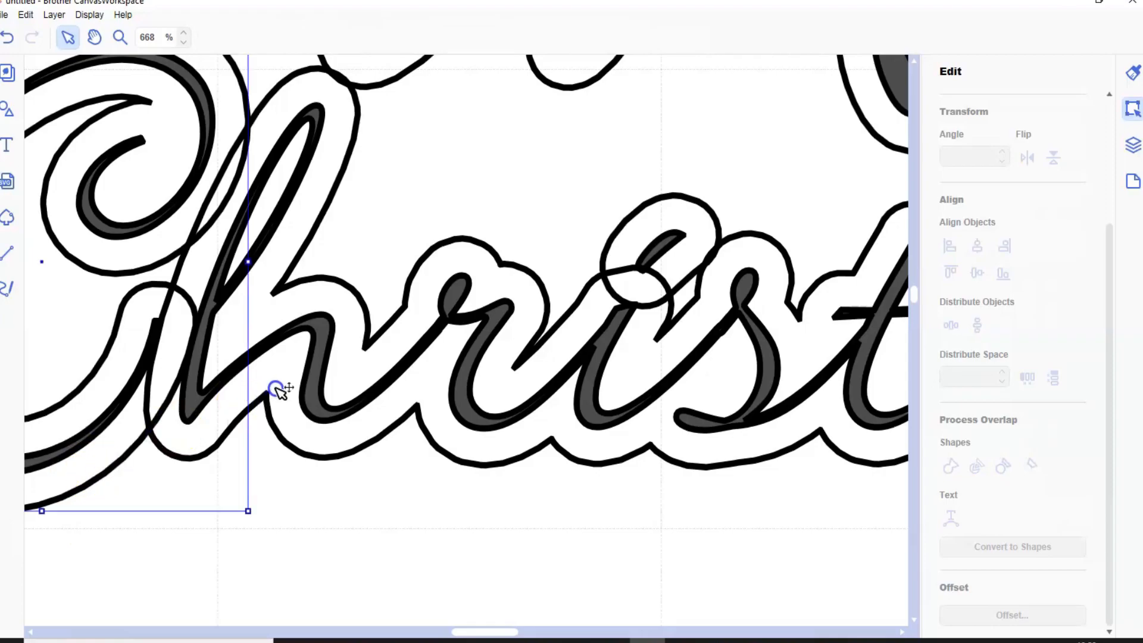
{"action": "left_click", "coordinate": [353, 440], "text": "shift"}
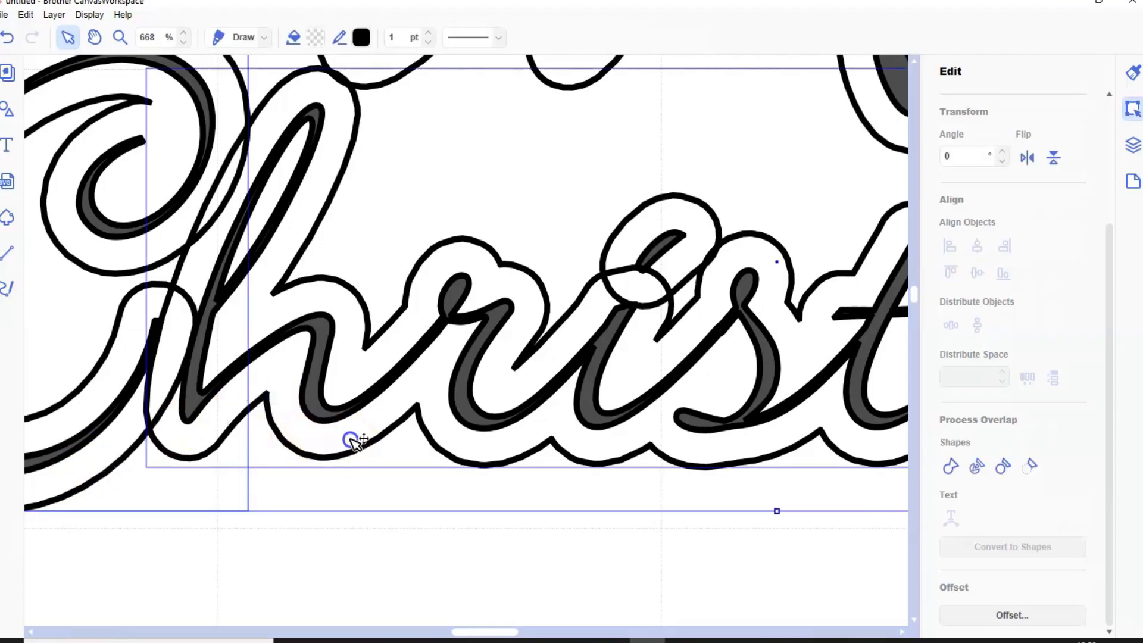
{"action": "left_click", "coordinate": [702, 224], "text": "shift"}
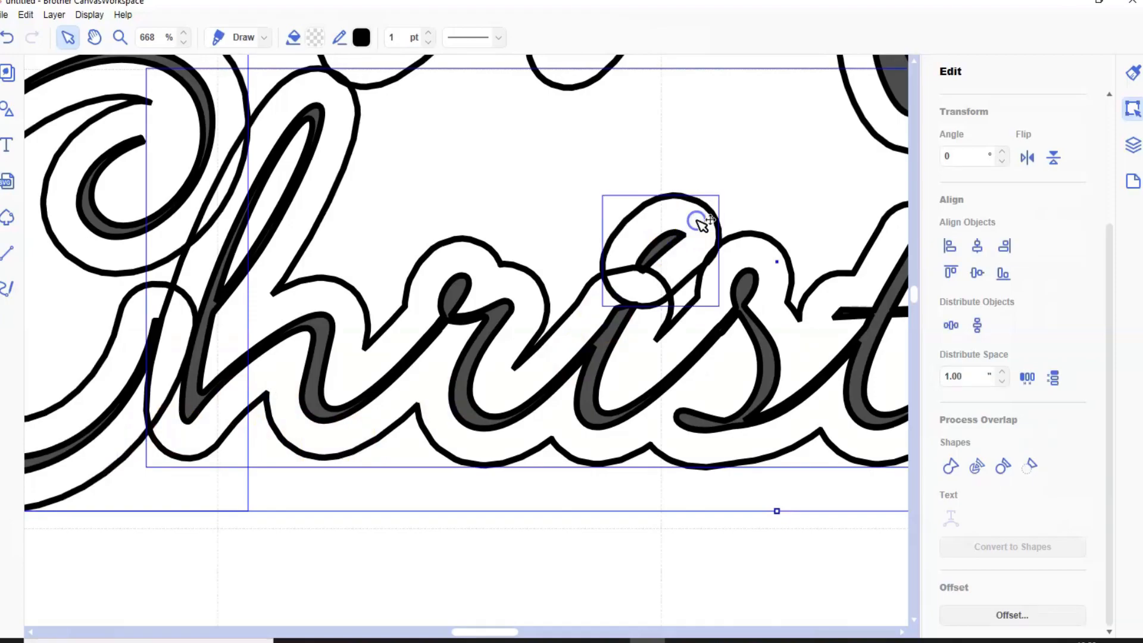
{"action": "left_click", "coordinate": [950, 463]}
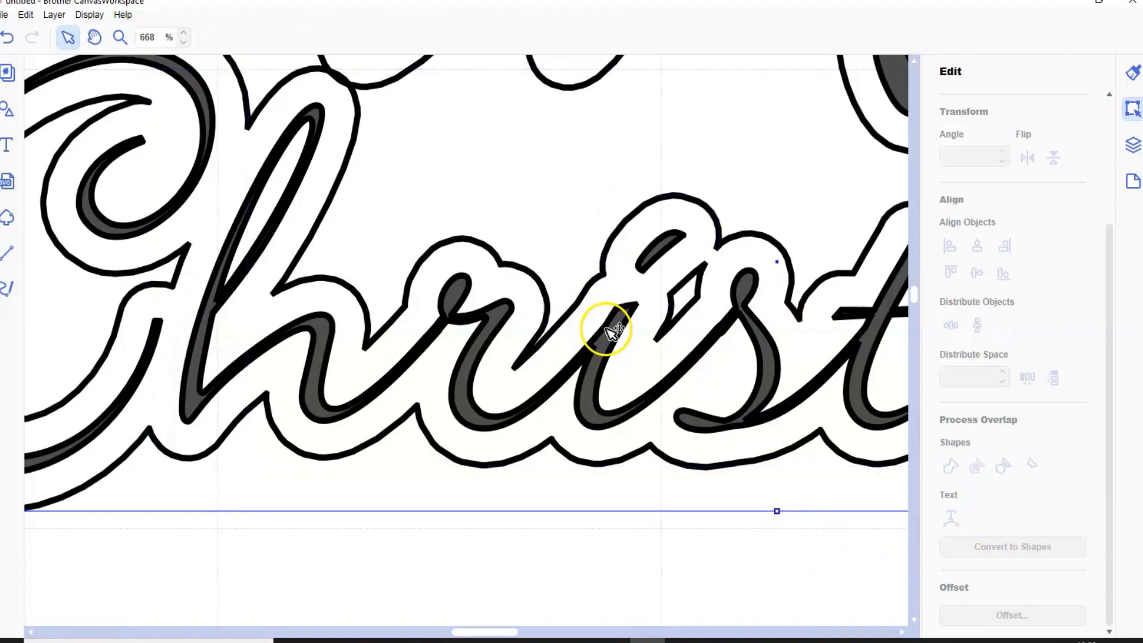
Step: Move the welded "Christmas" outline below the filled words and both "Merry" outline pieces beneath it
{"action": "left_click", "coordinate": [90, 14]}
{"action": "left_click", "coordinate": [133, 64]}
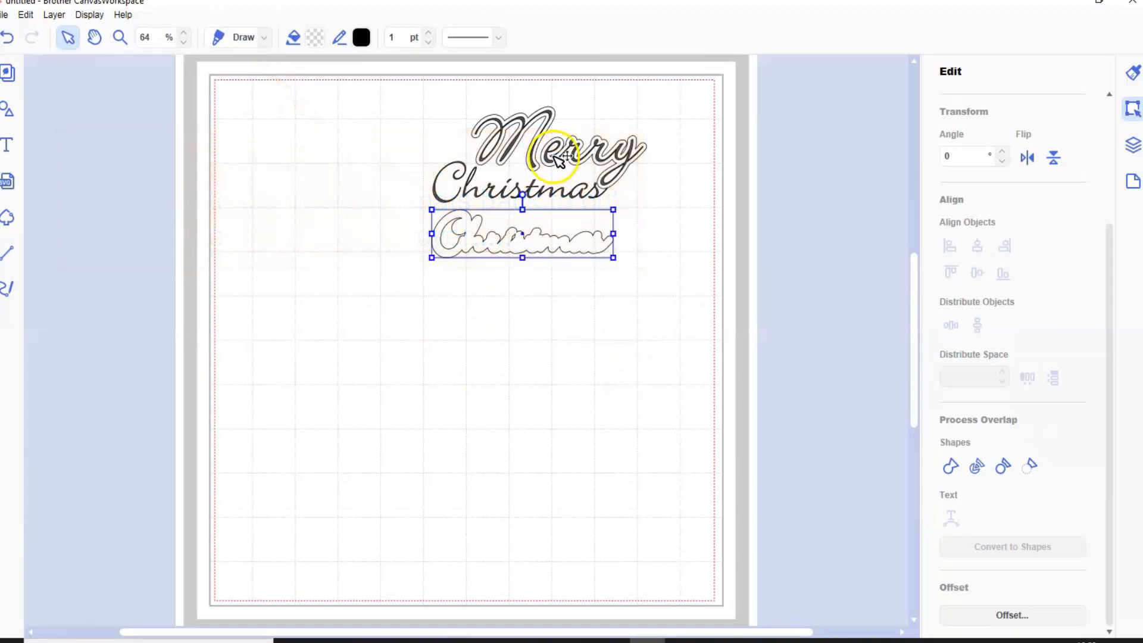
{"action": "left_click", "coordinate": [571, 161]}
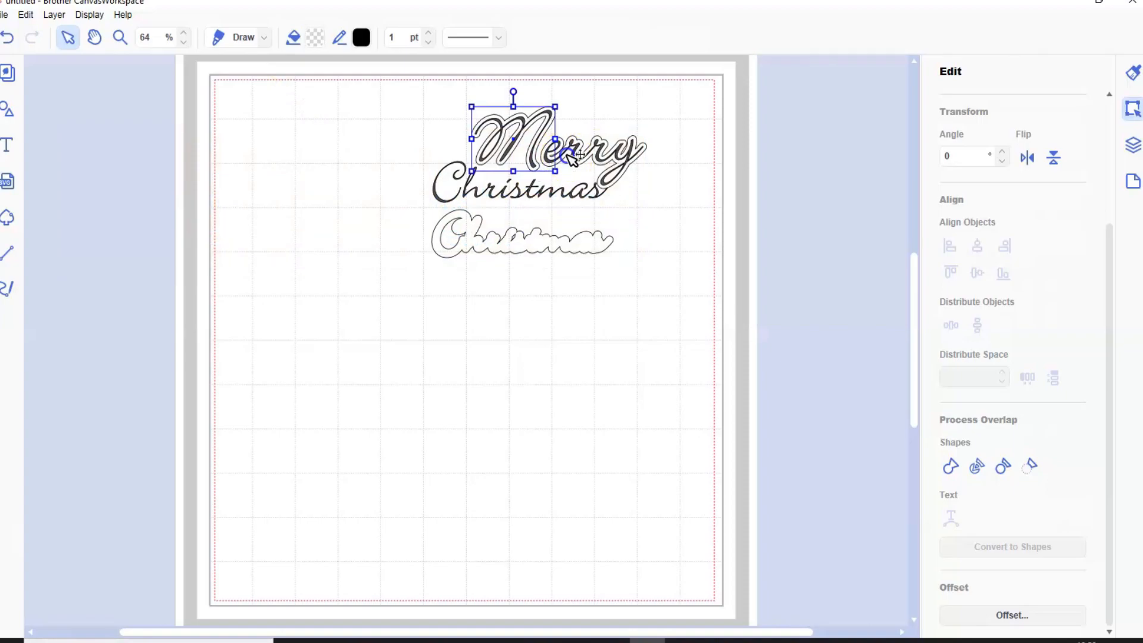
{"action": "left_click", "coordinate": [571, 159], "text": "shift"}
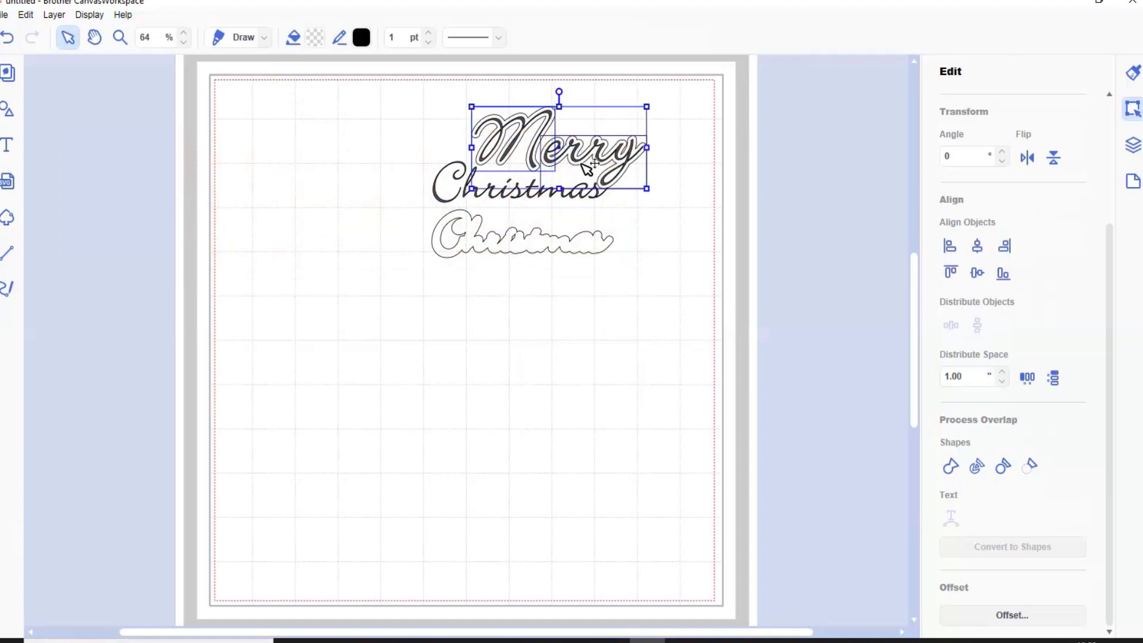
{"action": "left_click_drag", "start_coordinate": [561, 153], "coordinate": [538, 305]}
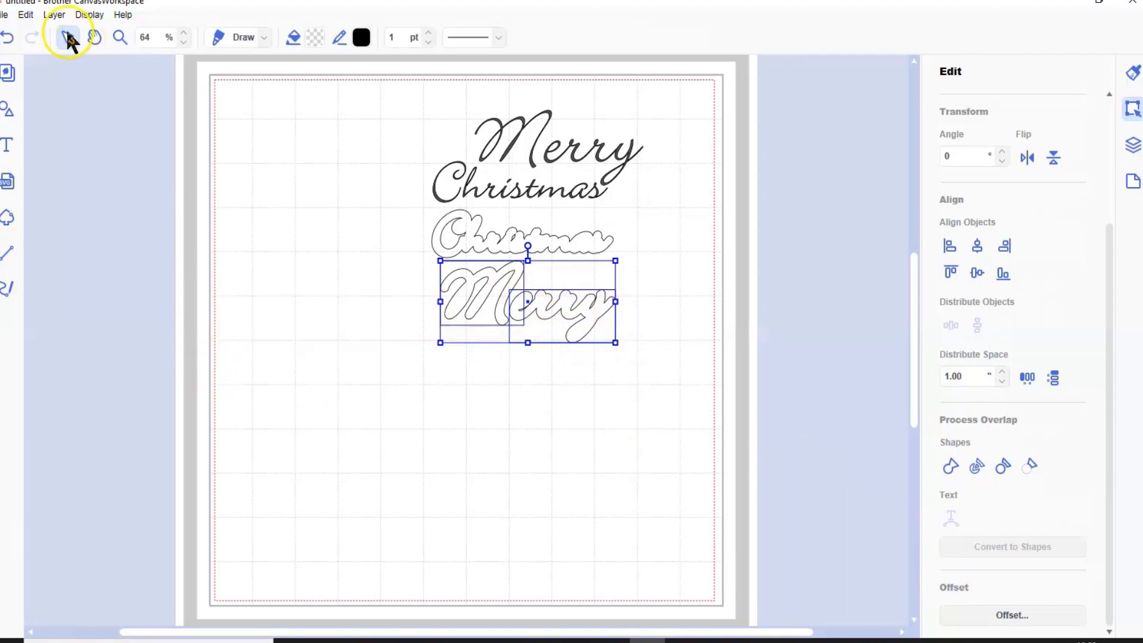
Step: Create another outward 0.08" round-cornered offset around both "Merry" outlines and weld the new outer pieces together
{"action": "left_click", "coordinate": [53, 14]}
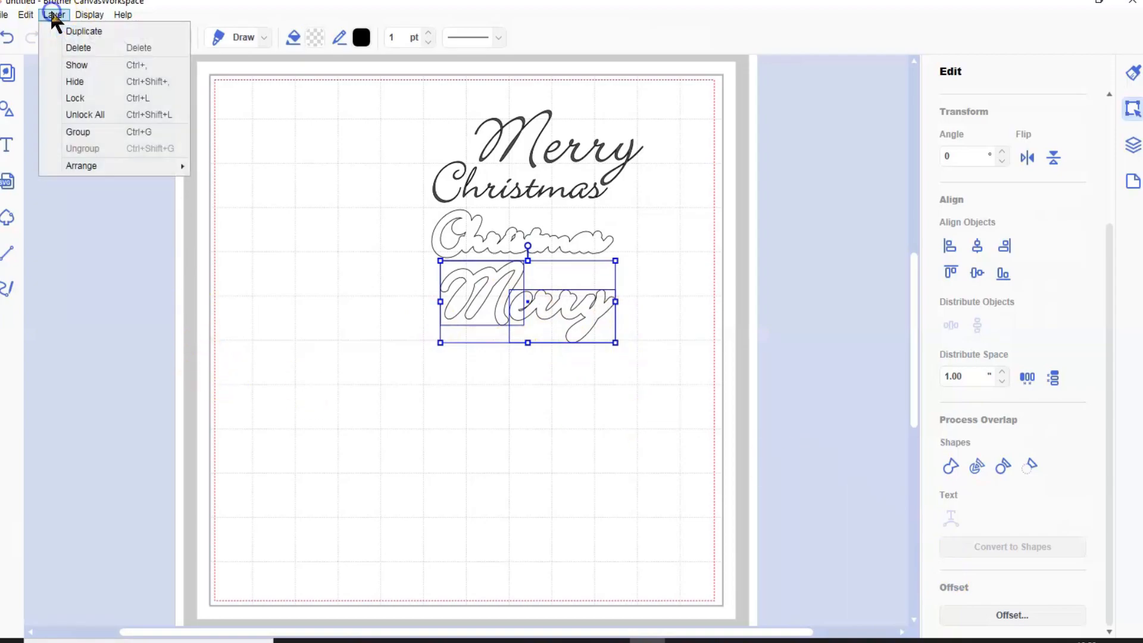
{"action": "left_click", "coordinate": [78, 132]}
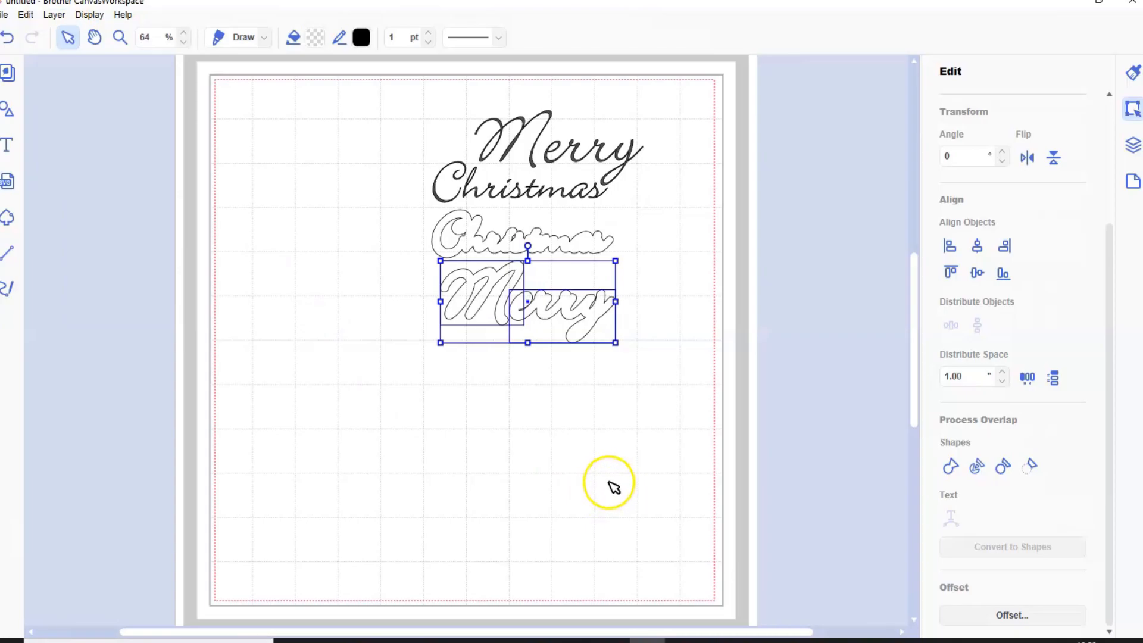
{"action": "left_click", "coordinate": [1000, 614]}
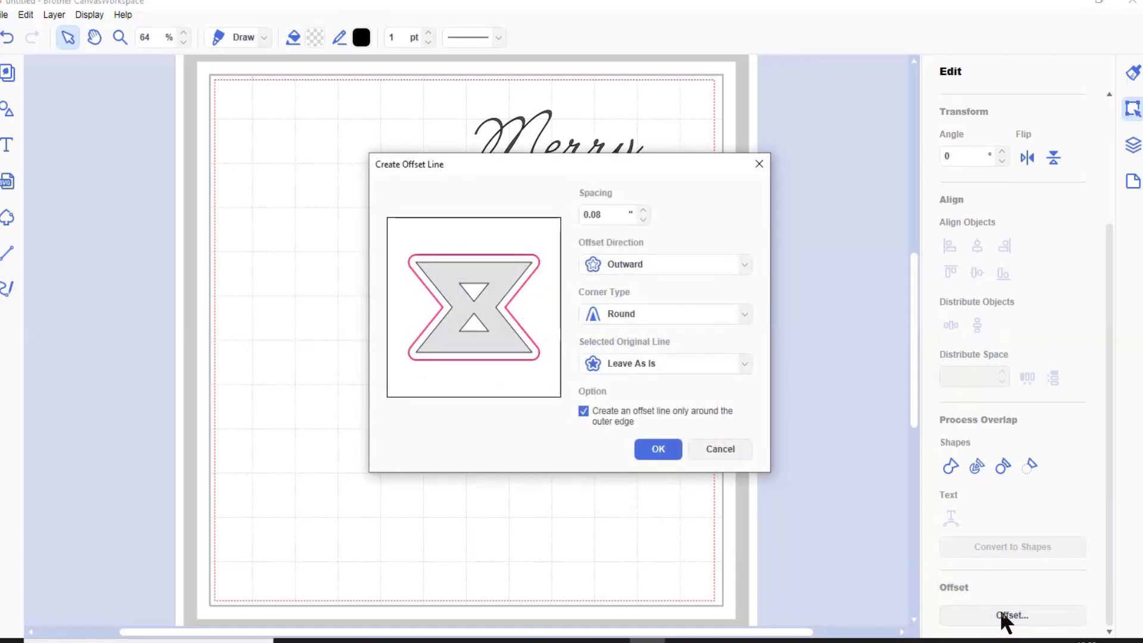
{"action": "left_click", "coordinate": [669, 453]}
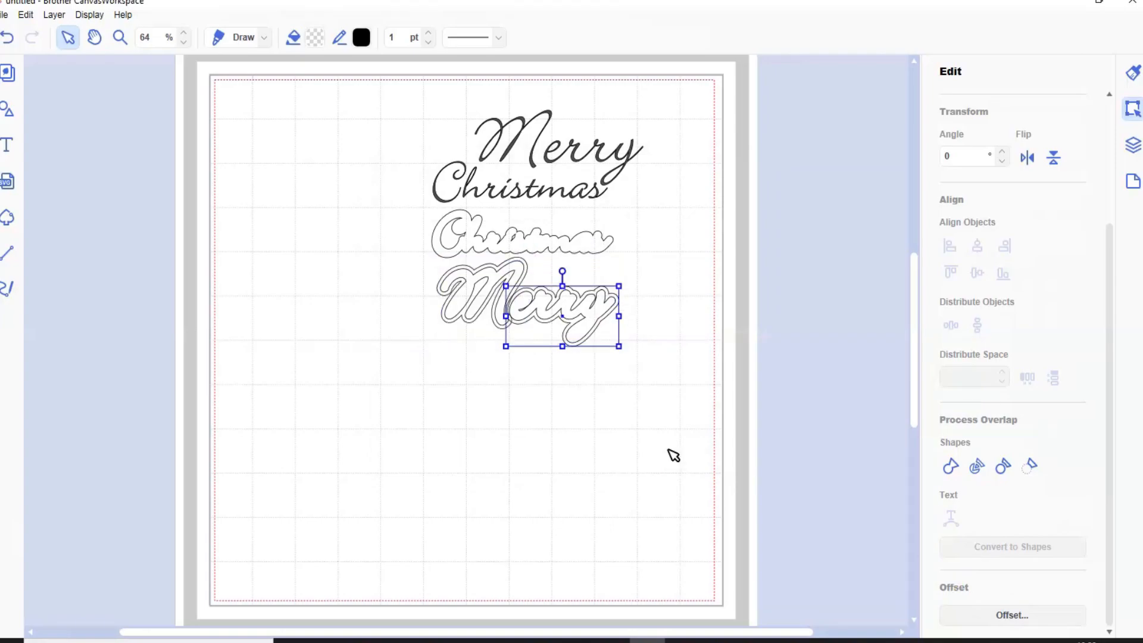
{"action": "left_click", "coordinate": [480, 301], "text": "shift"}
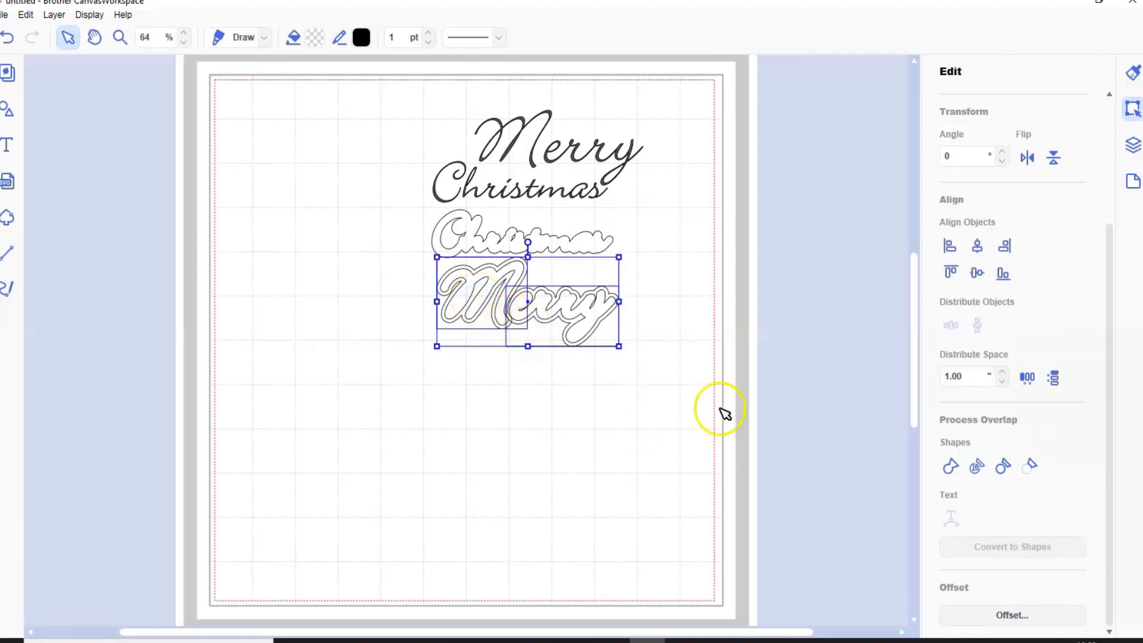
{"action": "left_click", "coordinate": [949, 467]}
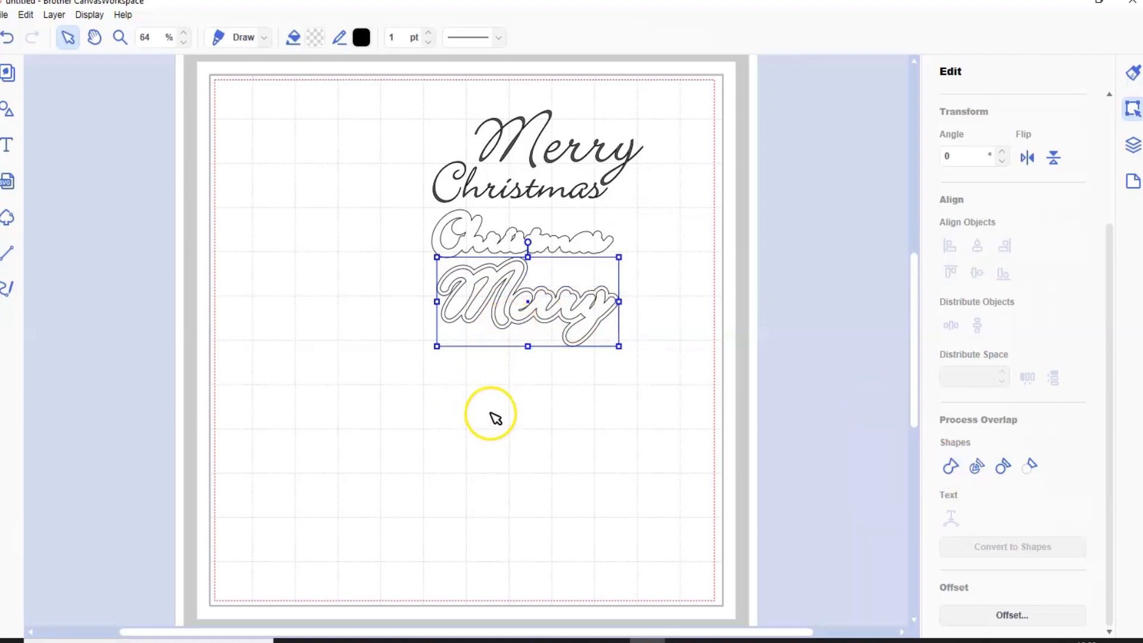
Step: Move the welded "Christmas" outline over the filled "Christmas" and align both at their horizontal and vertical centers
{"action": "left_click", "coordinate": [520, 243]}
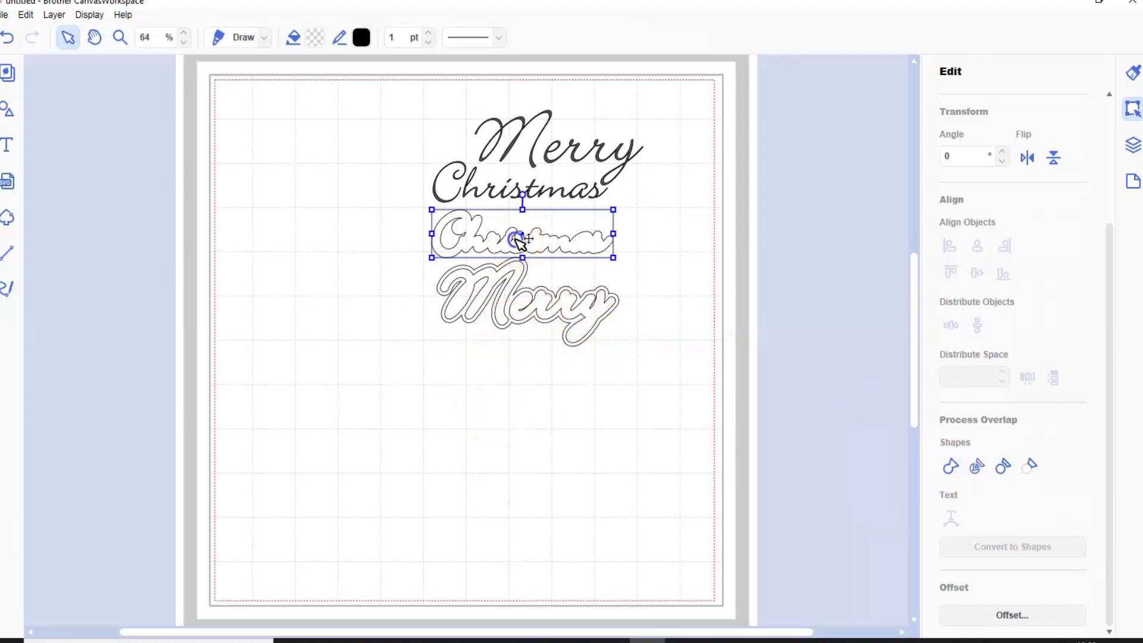
{"action": "left_click_drag", "start_coordinate": [510, 206], "coordinate": [517, 188]}
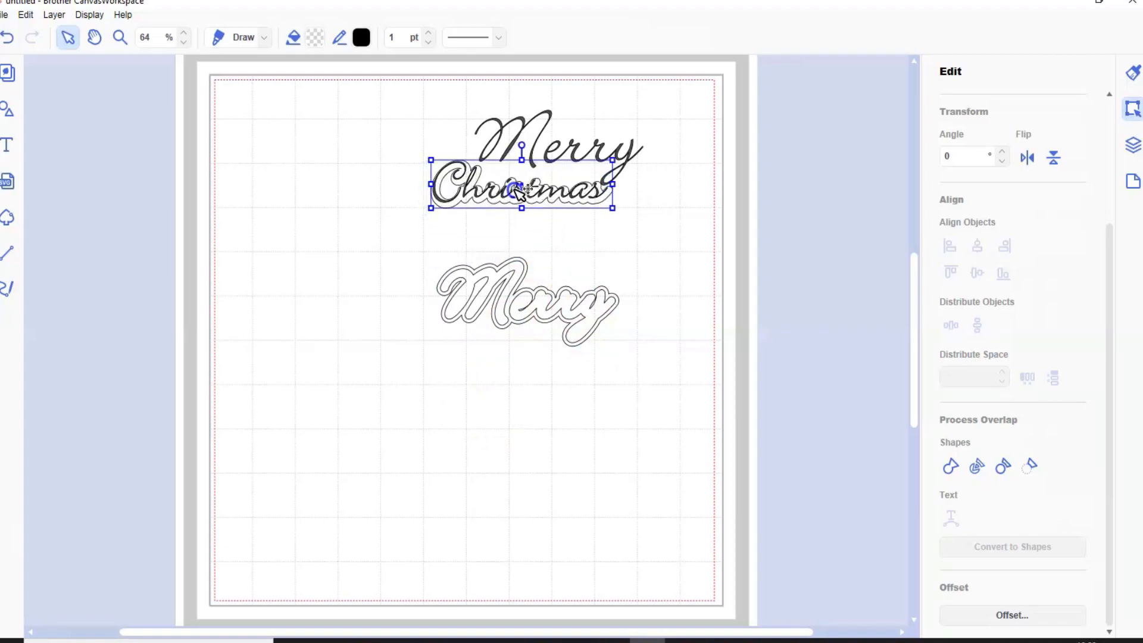
{"action": "left_click", "coordinate": [462, 192], "text": "shift"}
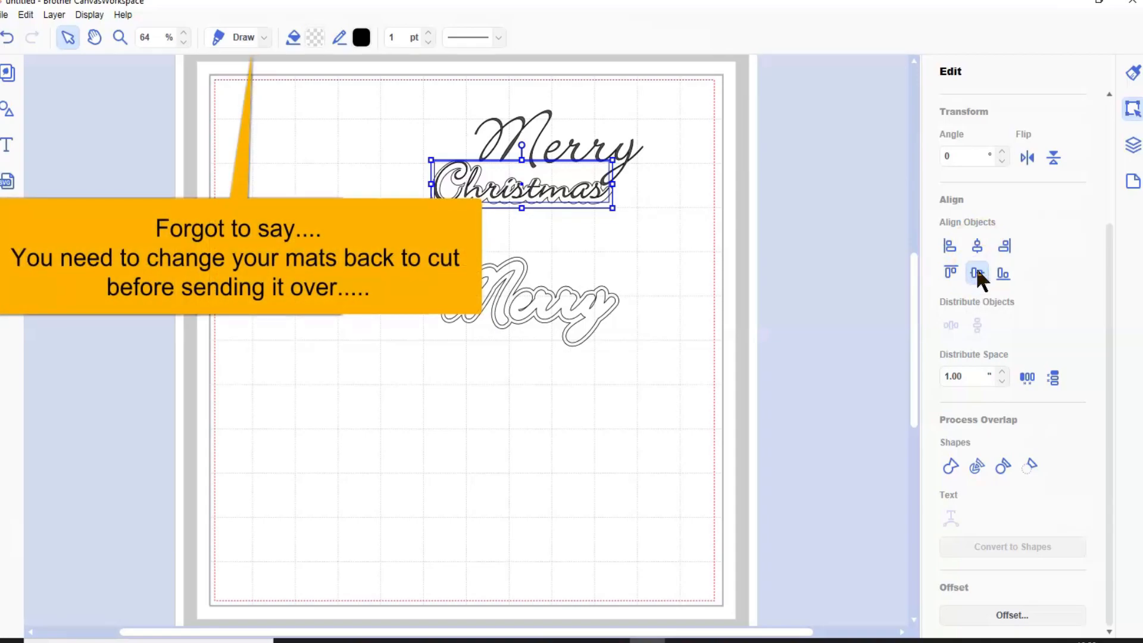
{"action": "left_click", "coordinate": [650, 260]}
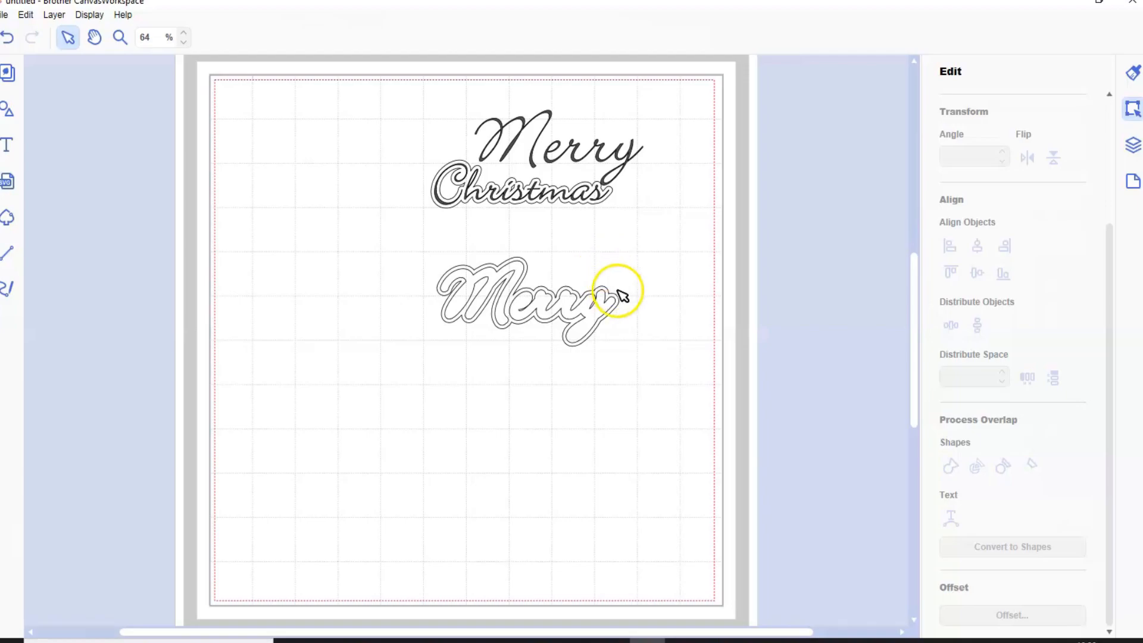
Step: Move the larger "Merry" outline off the smaller one and place the smaller outline over the filled "Merry"
{"action": "left_click", "coordinate": [569, 304]}
{"action": "left_click_drag", "start_coordinate": [554, 347], "coordinate": [536, 375]}
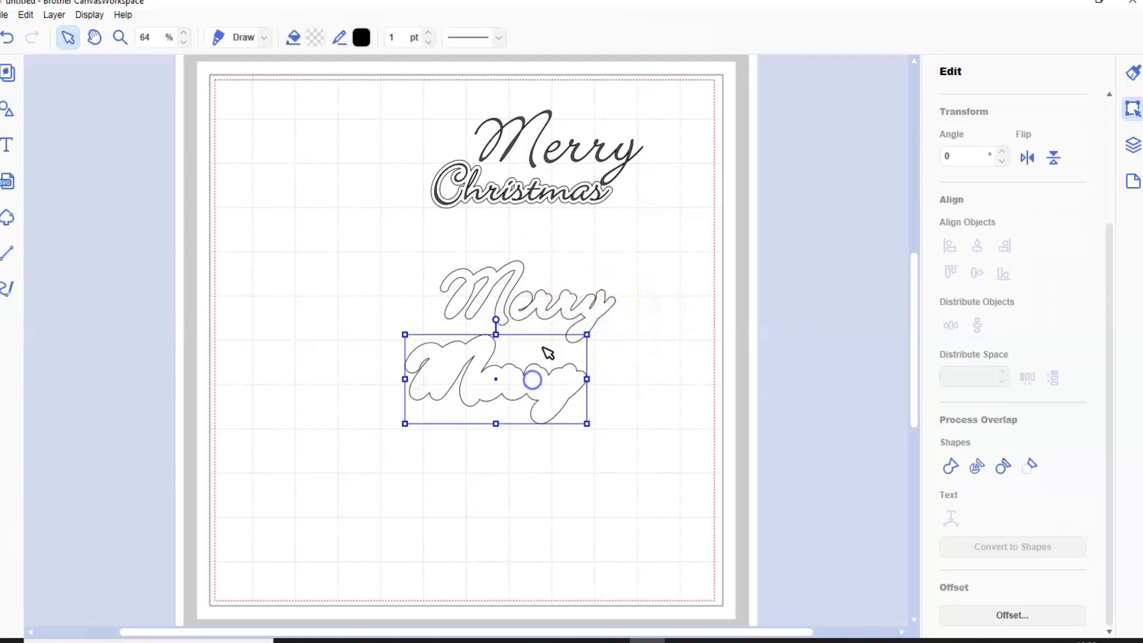
{"action": "left_click", "coordinate": [544, 305]}
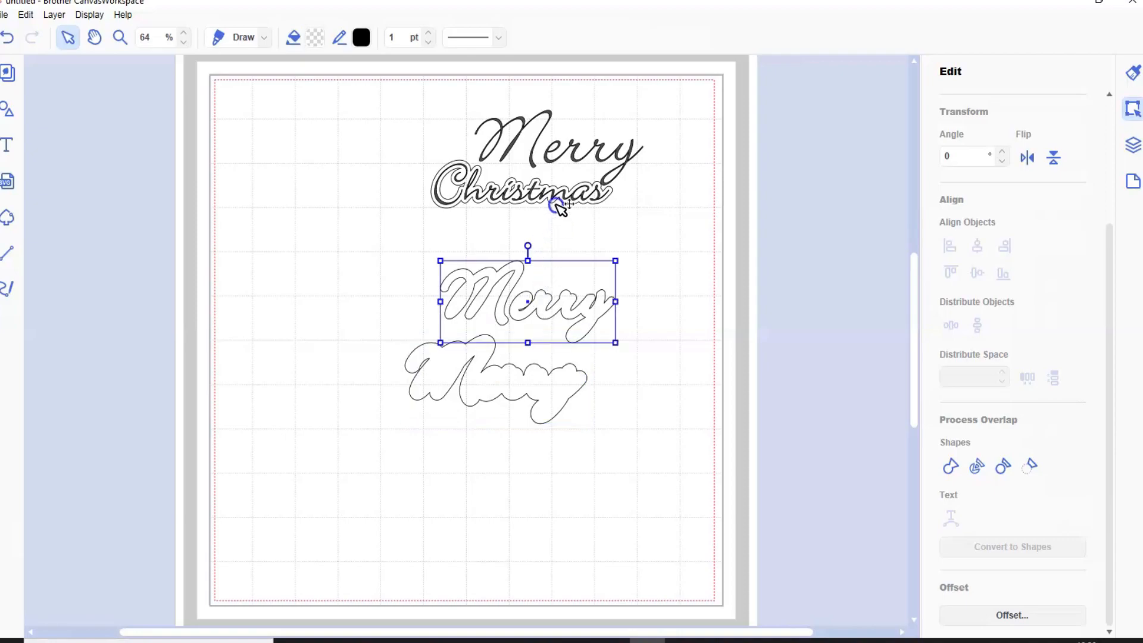
{"action": "left_click_drag", "start_coordinate": [574, 143], "coordinate": [580, 154]}
{"action": "double_click", "coordinate": [576, 150]}
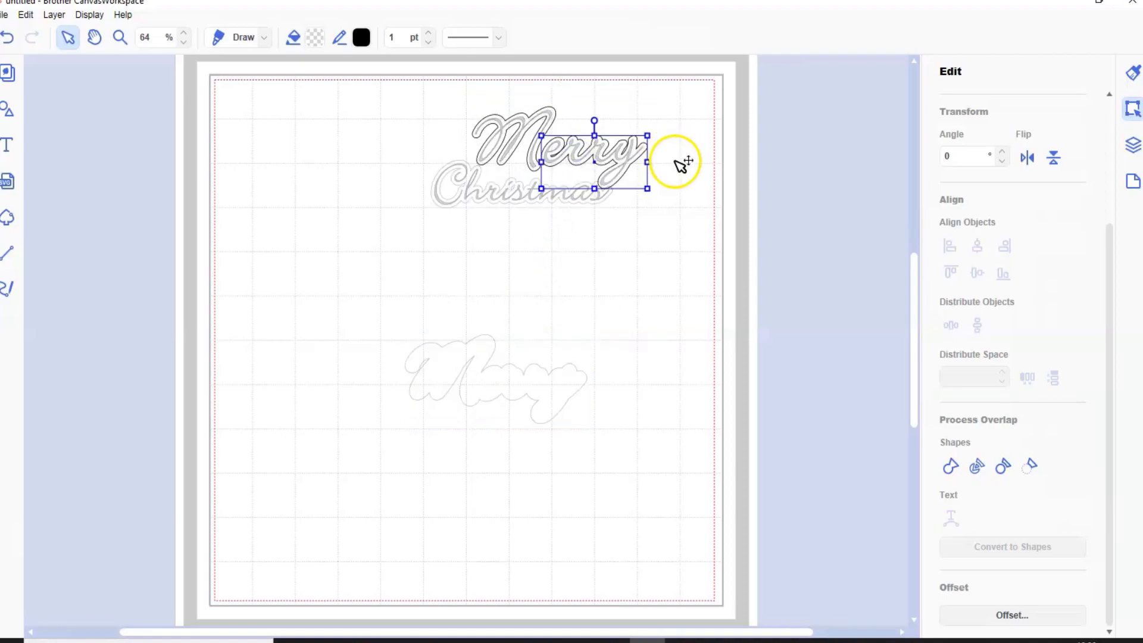
{"action": "left_click", "coordinate": [676, 160]}
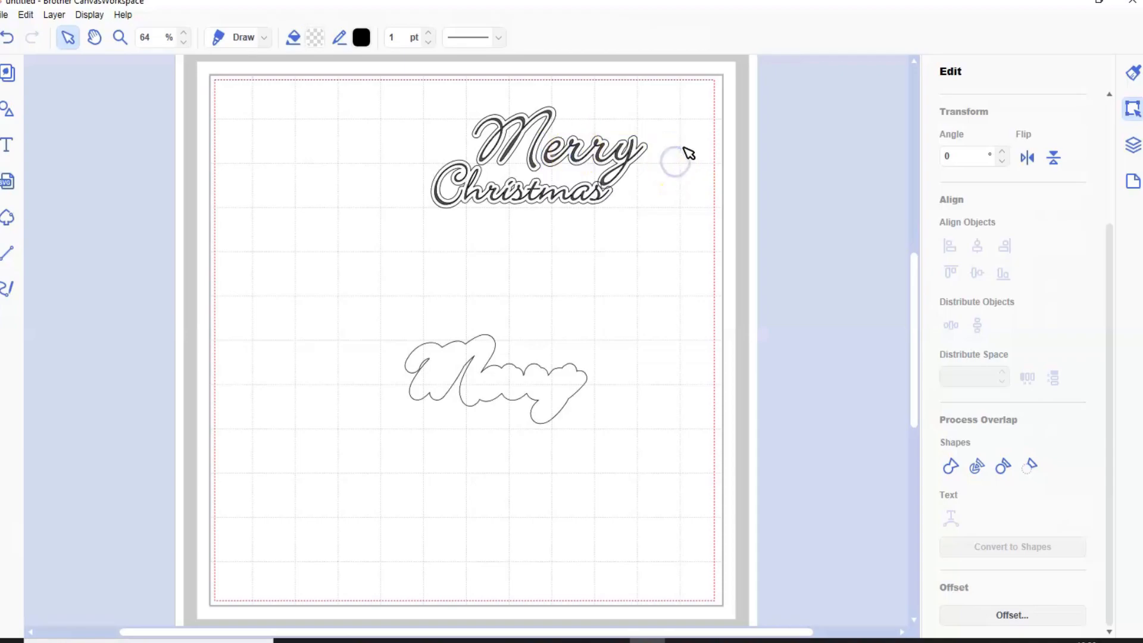
Step: Align the filled "Merry" and its smaller outline at their horizontal and vertical centers
{"action": "left_click", "coordinate": [628, 156]}
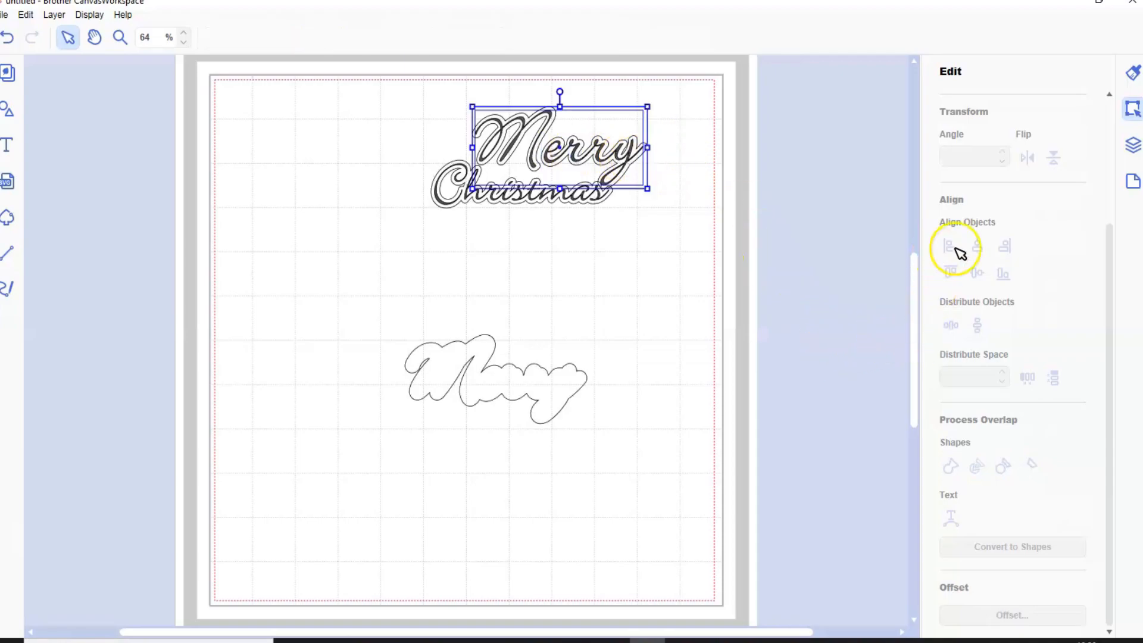
{"action": "left_click", "coordinate": [977, 244]}
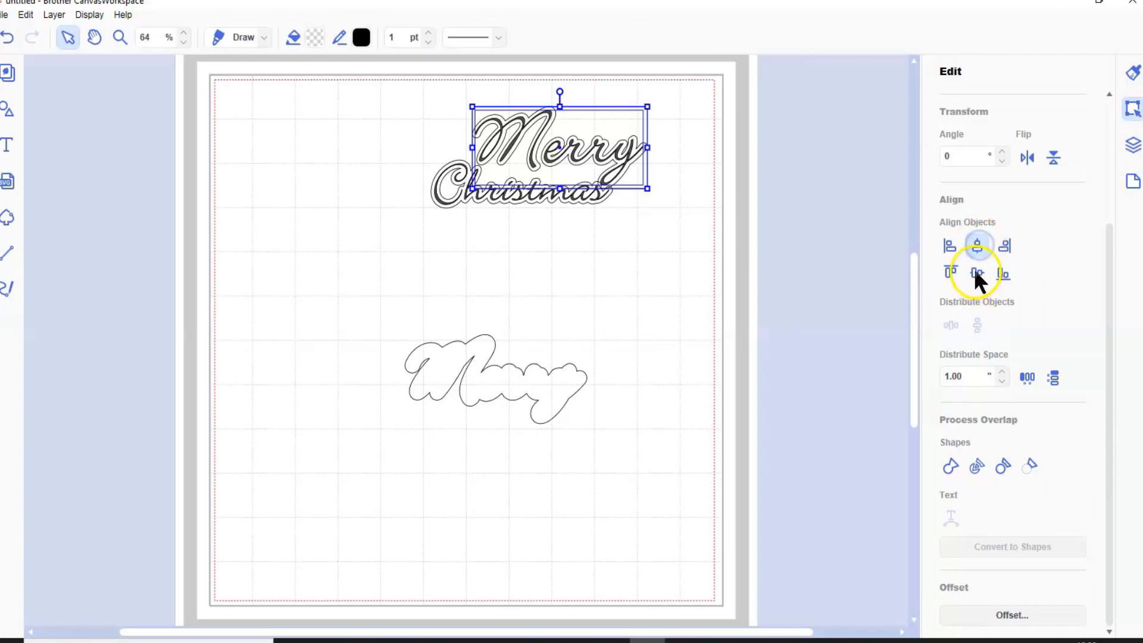
{"action": "left_click", "coordinate": [977, 274]}
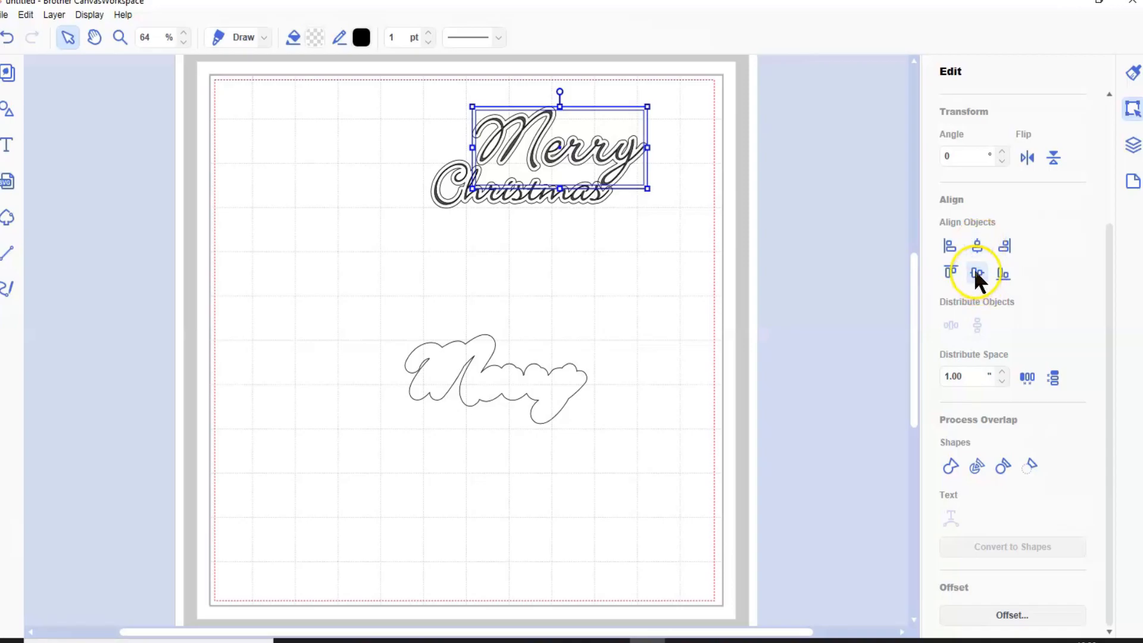
{"action": "left_click", "coordinate": [640, 300]}
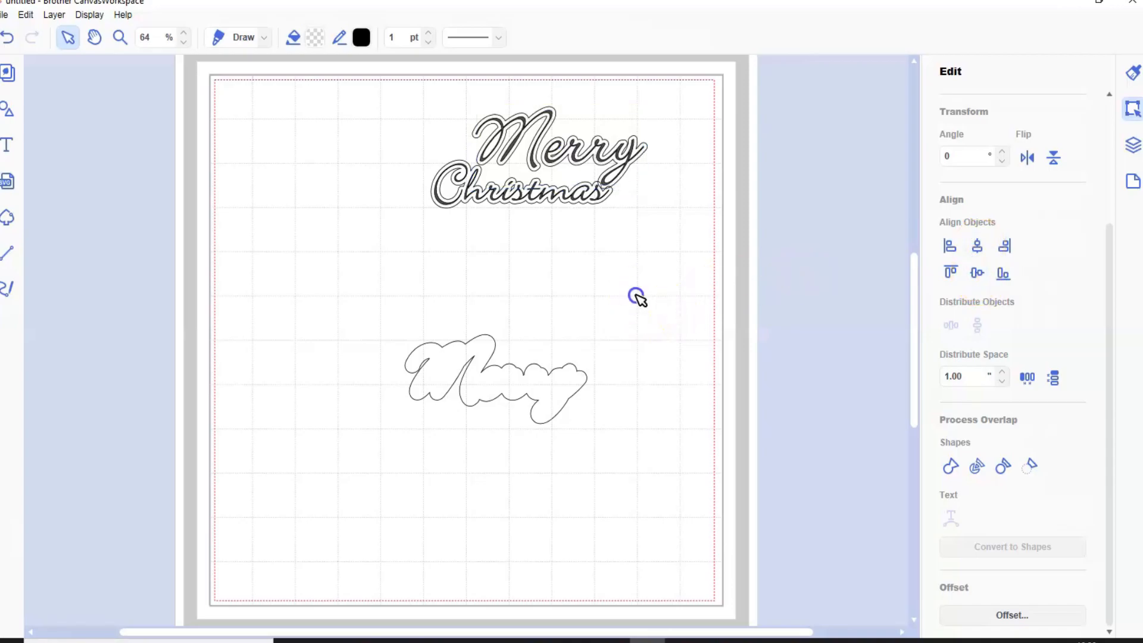
Step: Move the larger "Merry" outline up and to the right, and create an outward 0.08" round-cornered offset around the "Christmas" outline's outer edge
{"action": "left_click", "coordinate": [624, 136]}
{"action": "left_click_drag", "start_coordinate": [528, 389], "coordinate": [604, 328]}
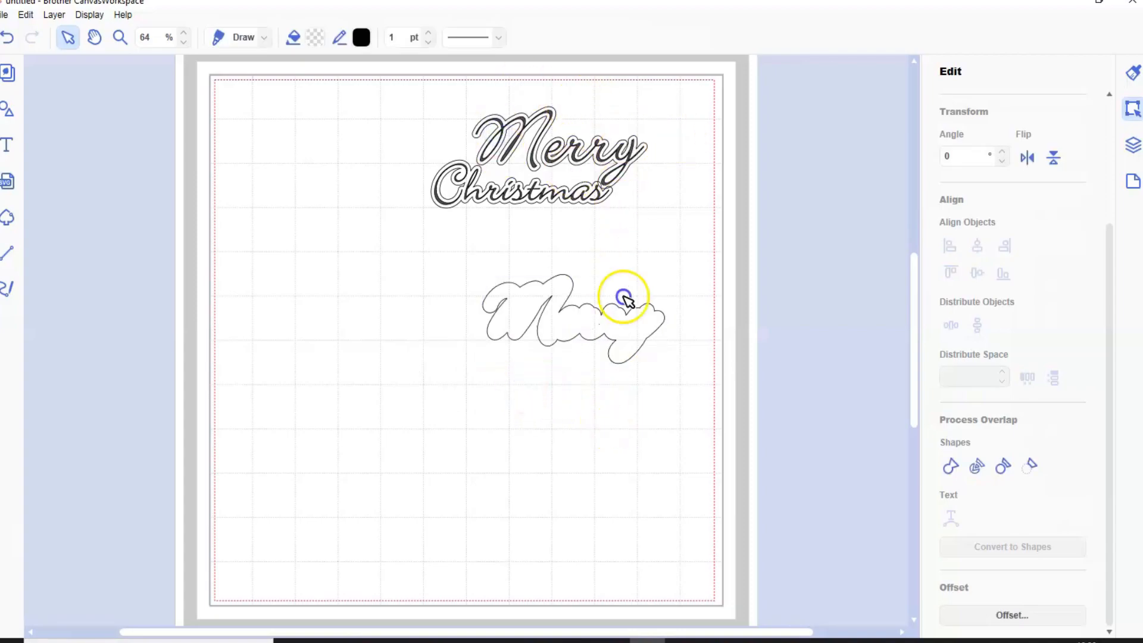
{"action": "left_click", "coordinate": [543, 203]}
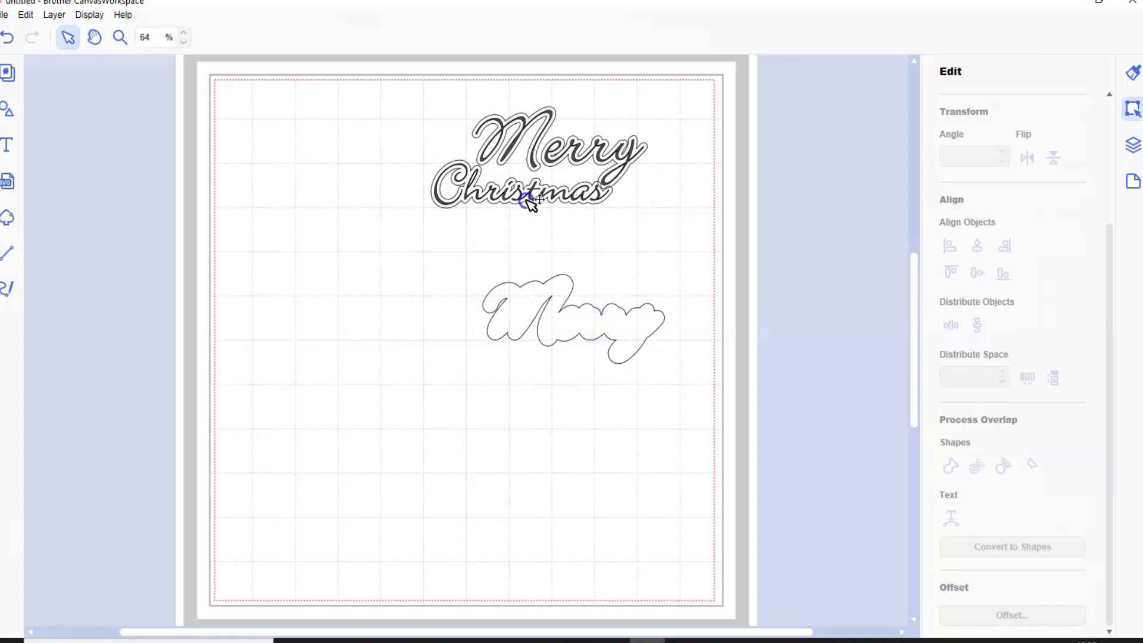
{"action": "left_click", "coordinate": [529, 200]}
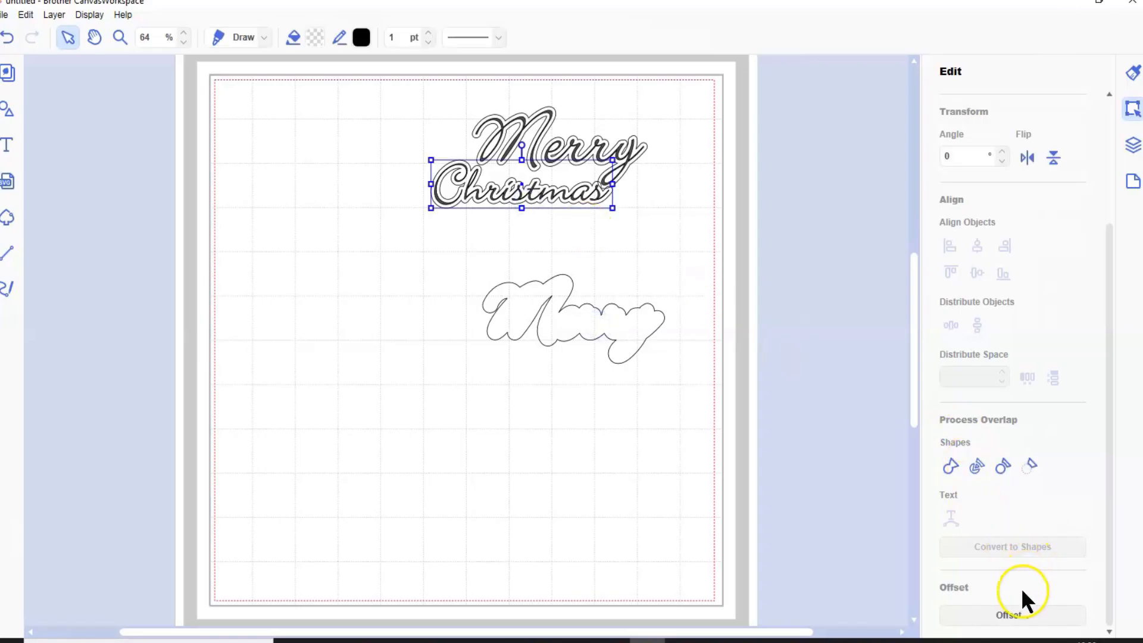
{"action": "left_click", "coordinate": [1012, 616]}
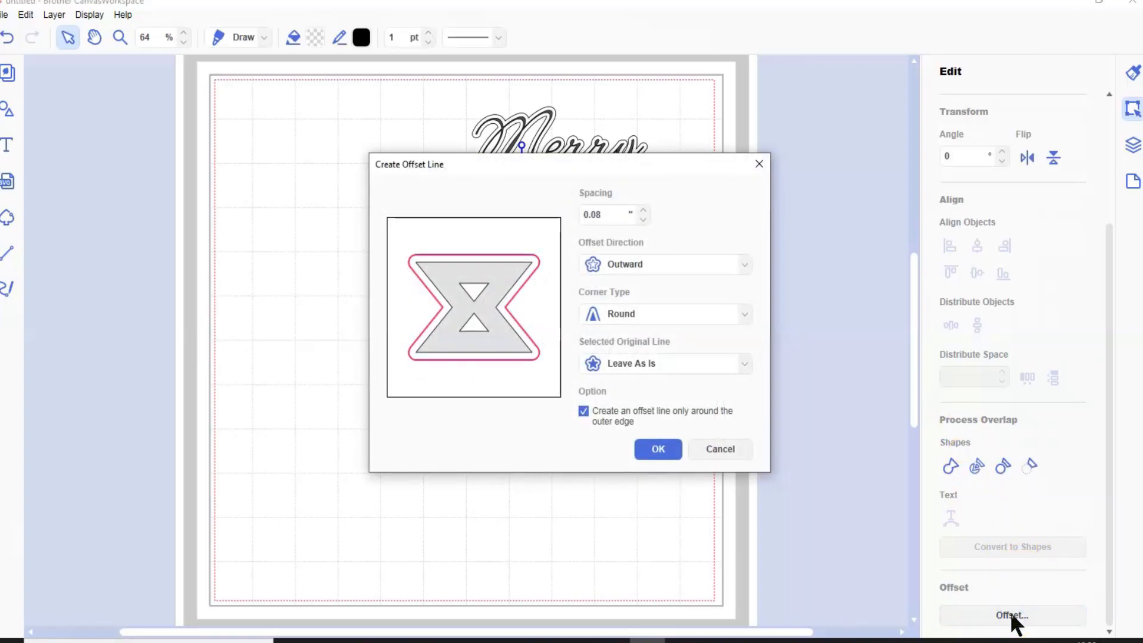
{"action": "left_click", "coordinate": [658, 449]}
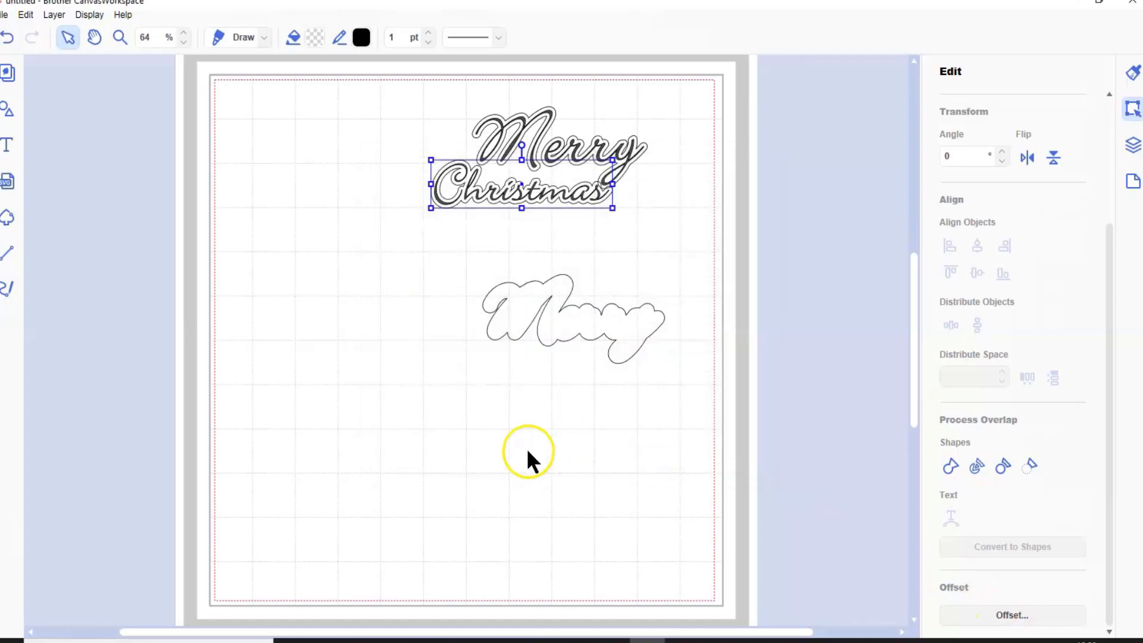
Step: Move the new larger "Christmas" outline off the filled word to just below the larger "Merry" outline
{"action": "left_click", "coordinate": [513, 359]}
{"action": "left_click", "coordinate": [532, 206]}
{"action": "left_click_drag", "start_coordinate": [532, 204], "coordinate": [496, 346]}
{"action": "left_click_drag", "start_coordinate": [546, 403], "coordinate": [515, 384]}
{"action": "left_click", "coordinate": [515, 384]}
{"action": "left_click", "coordinate": [540, 473]}
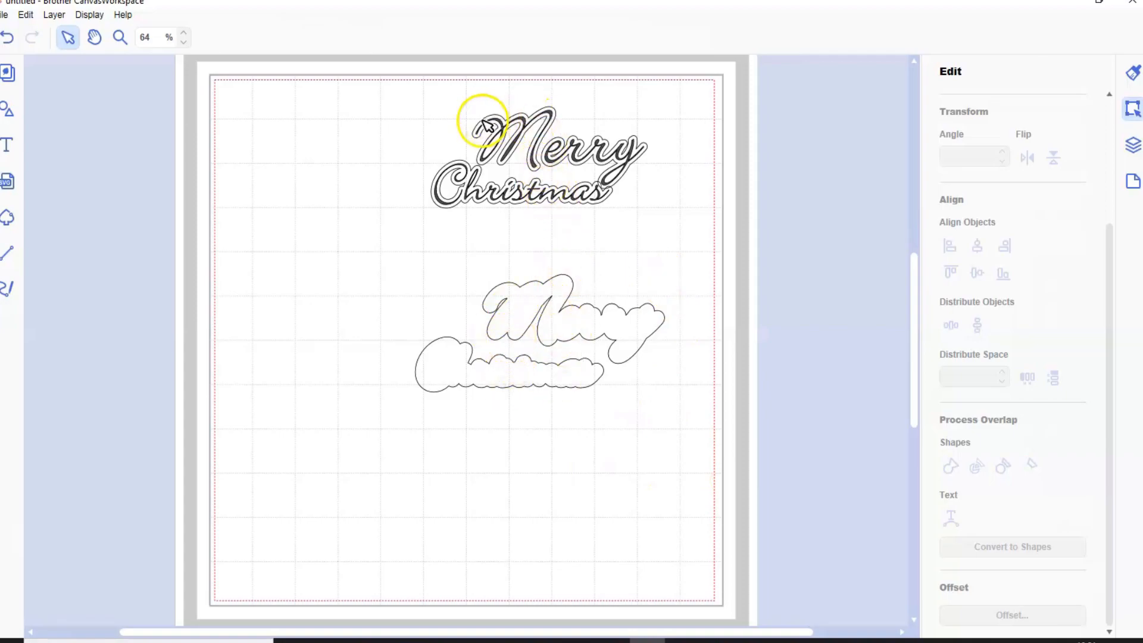
Step: Create an outward 0.08" round-cornered offset around the outer edge of the larger "Merry" outline
{"action": "left_click", "coordinate": [576, 330]}
{"action": "left_click", "coordinate": [1014, 613]}
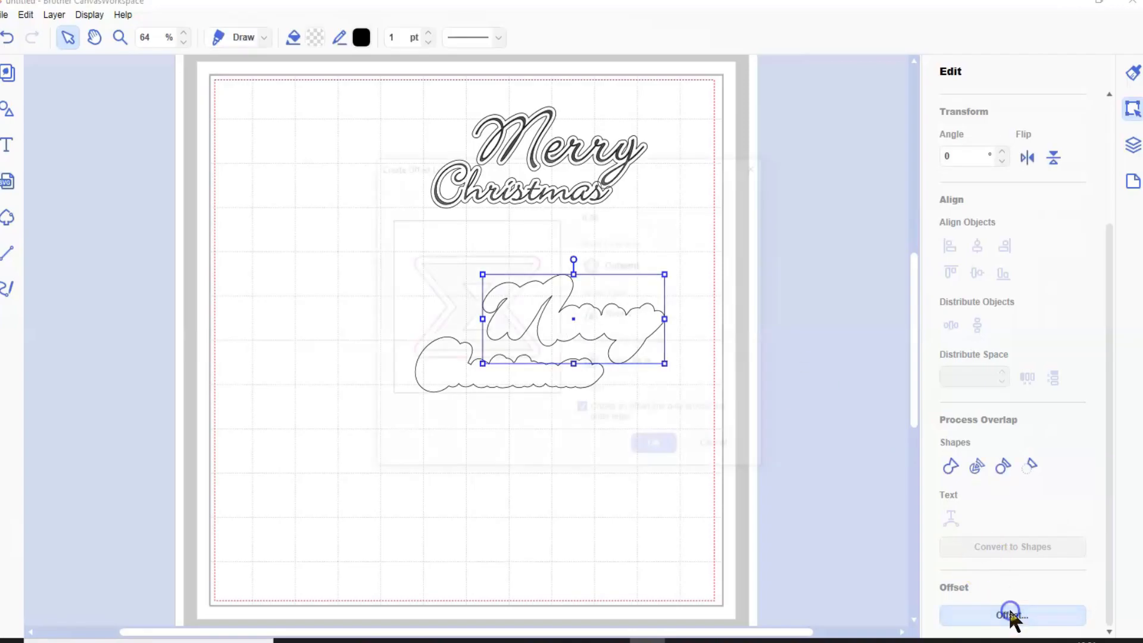
{"action": "left_click", "coordinate": [593, 218]}
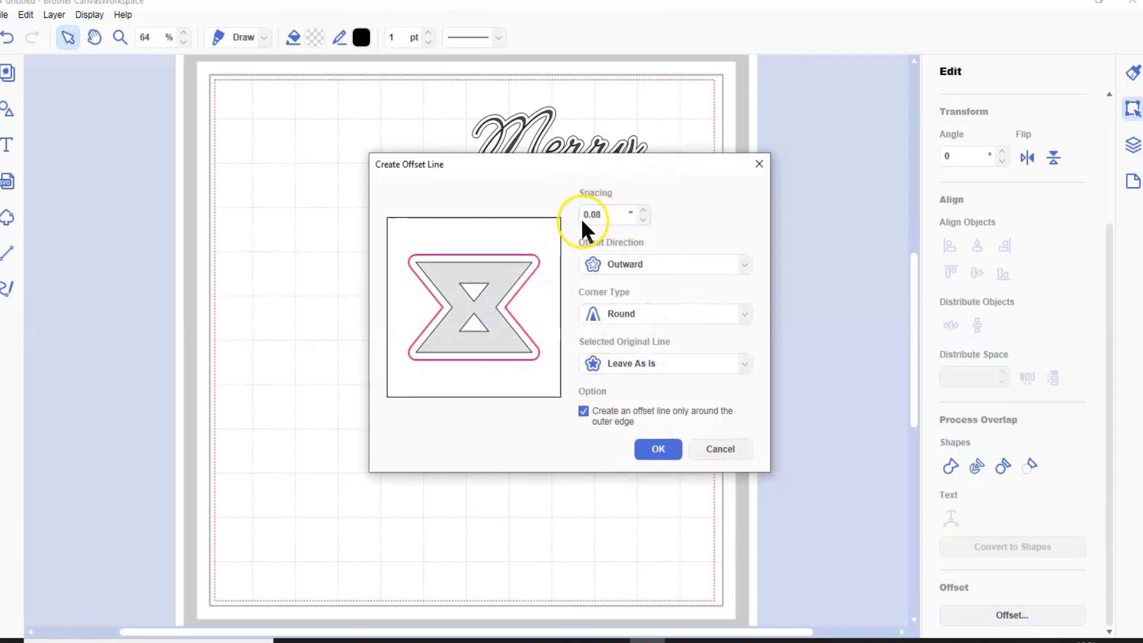
{"action": "left_click", "coordinate": [649, 451]}
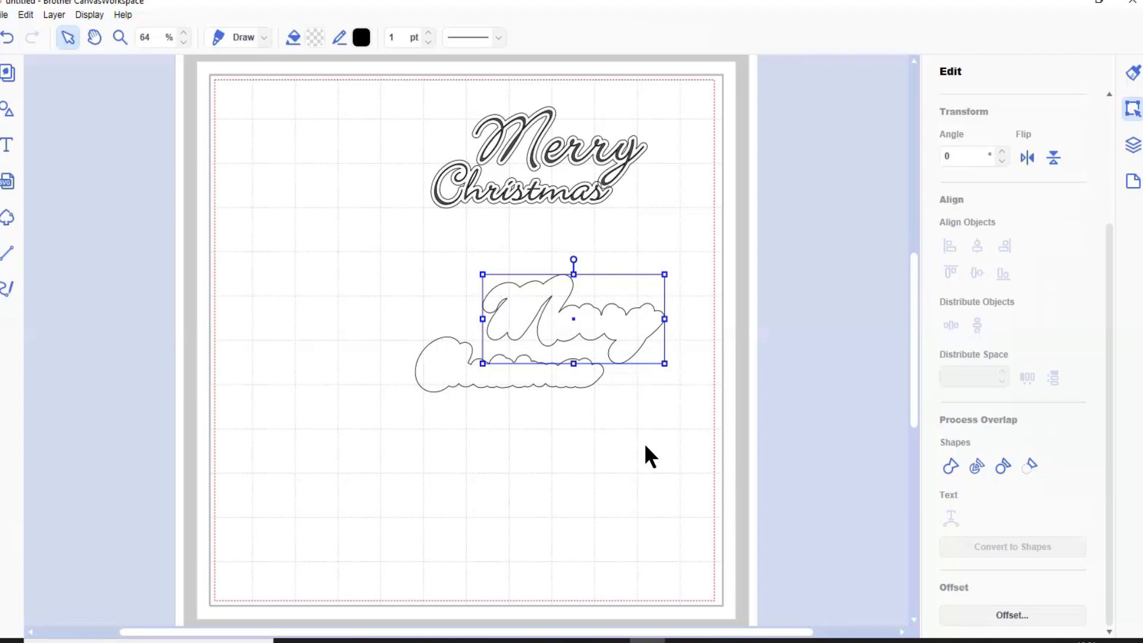
{"action": "left_click", "coordinate": [654, 443]}
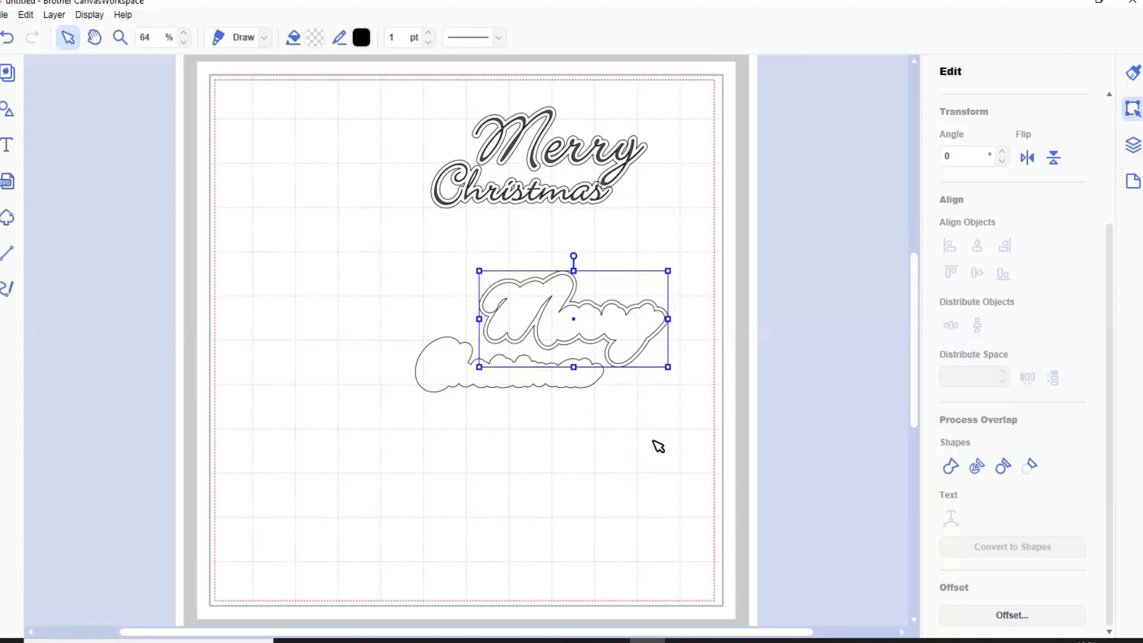
Step: Move the larger "Christmas" outline up so it overlaps the upper part of the two larger "Merry" outlines
{"action": "left_click", "coordinate": [581, 425]}
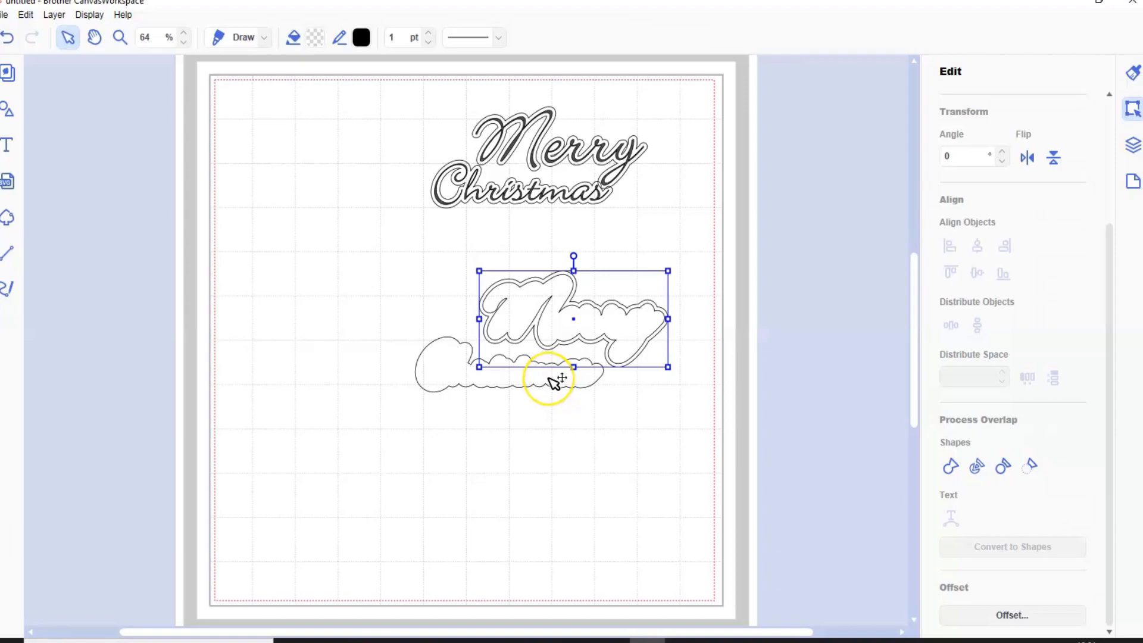
{"action": "left_click", "coordinate": [584, 356]}
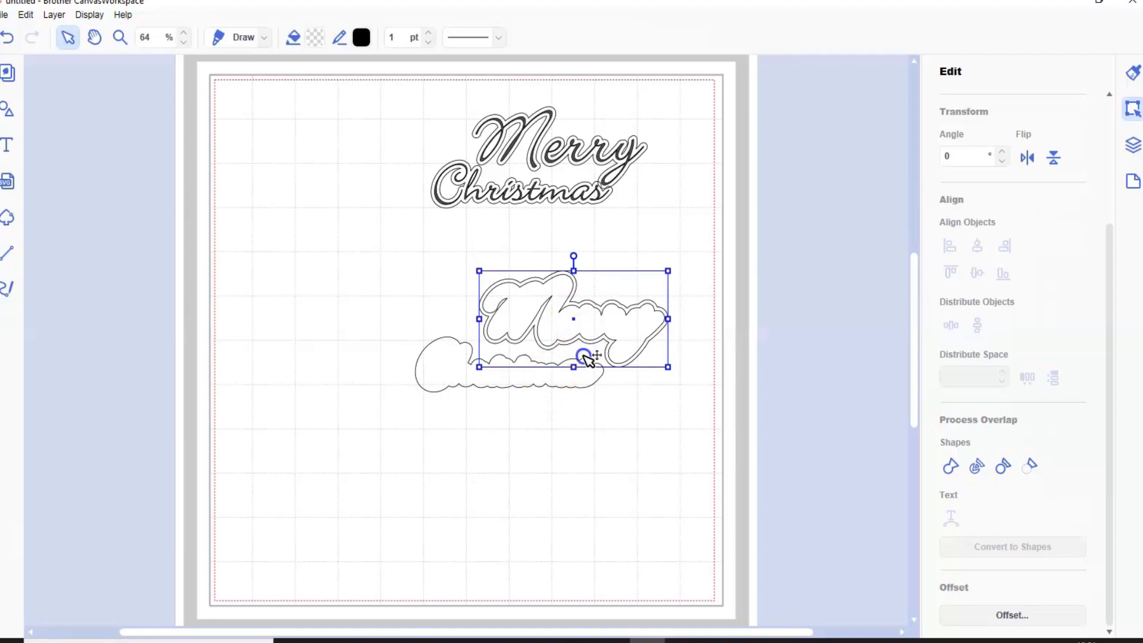
{"action": "key", "text": "ctrl+z"}
Step: Delete all words and outlines from the mat and add the text "Merry Christmas & Happy new year"
{"action": "left_click_drag", "start_coordinate": [406, 90], "coordinate": [688, 388]}
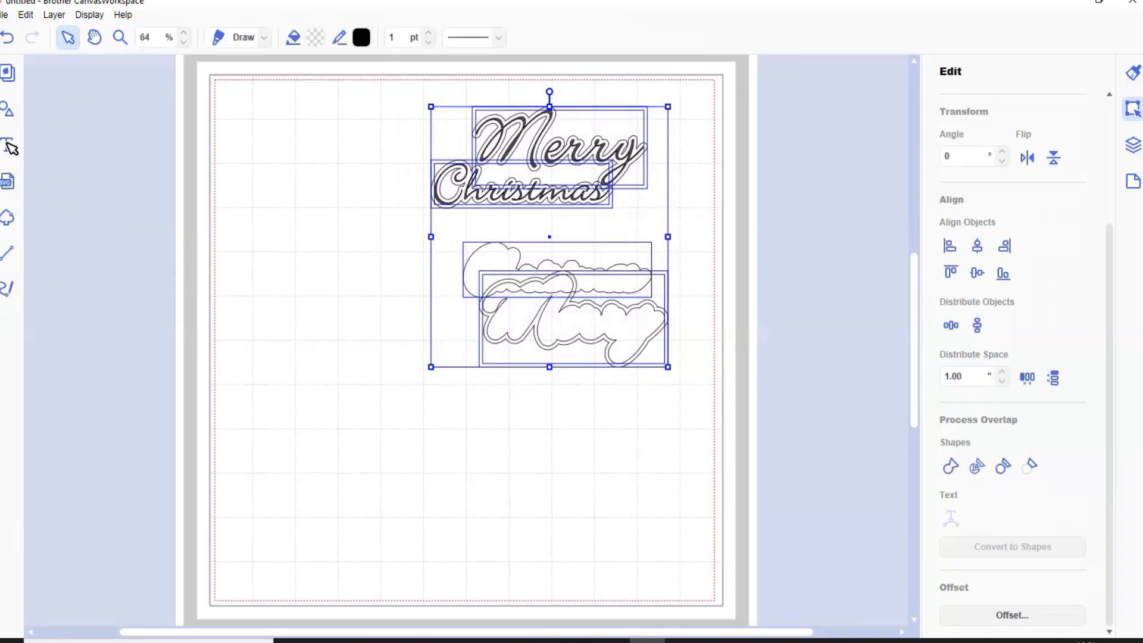
{"action": "key", "text": "Delete"}
{"action": "left_click", "coordinate": [8, 146]}
{"action": "left_click", "coordinate": [246, 165]}
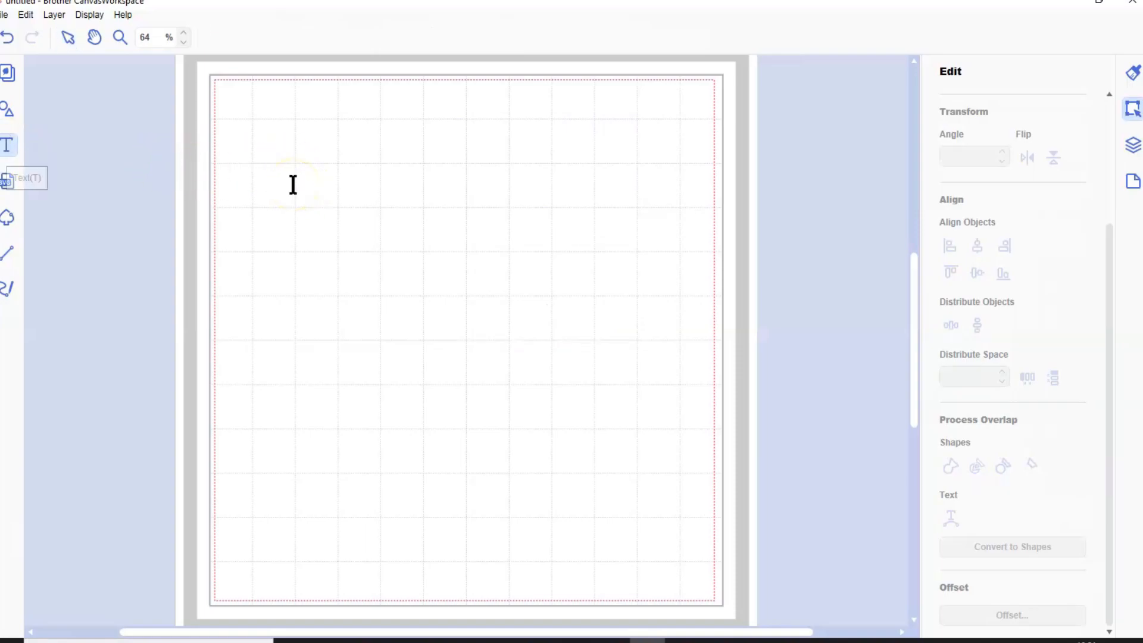
{"action": "left_click", "coordinate": [294, 184]}
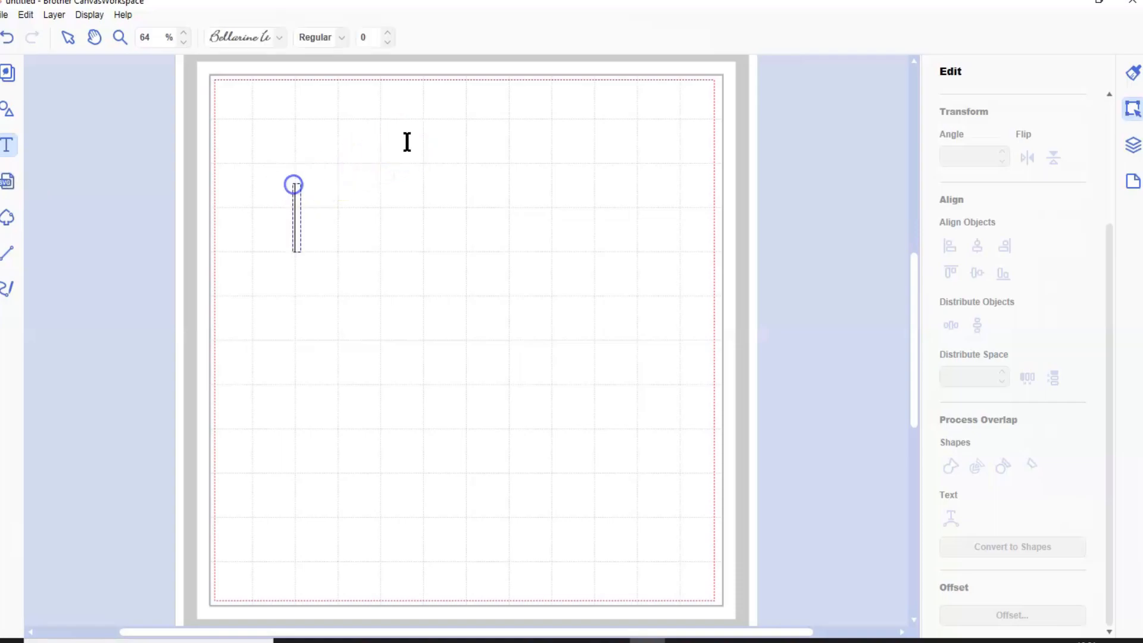
{"action": "type", "text": "Mer"}
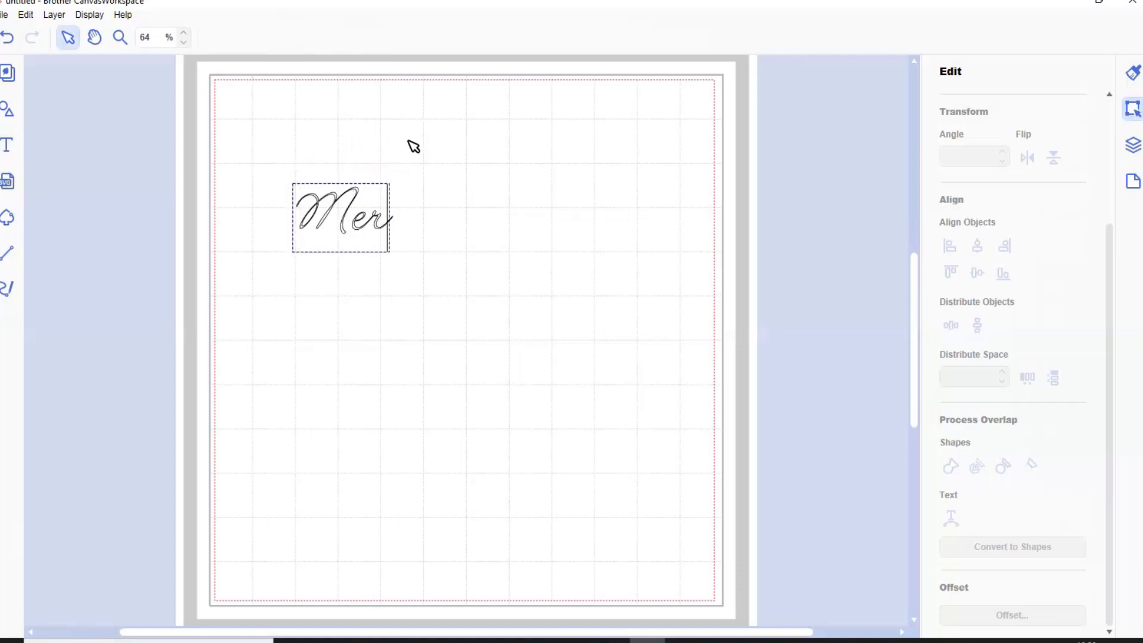
{"action": "type", "text": "ry Chr"}
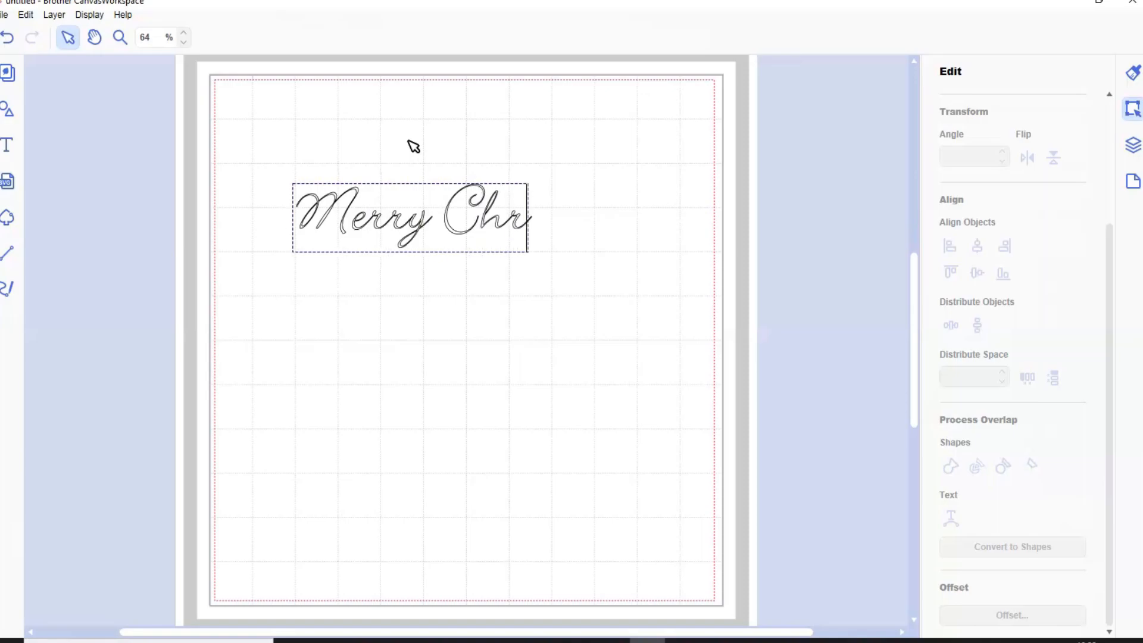
{"action": "type", "text": "istma"}
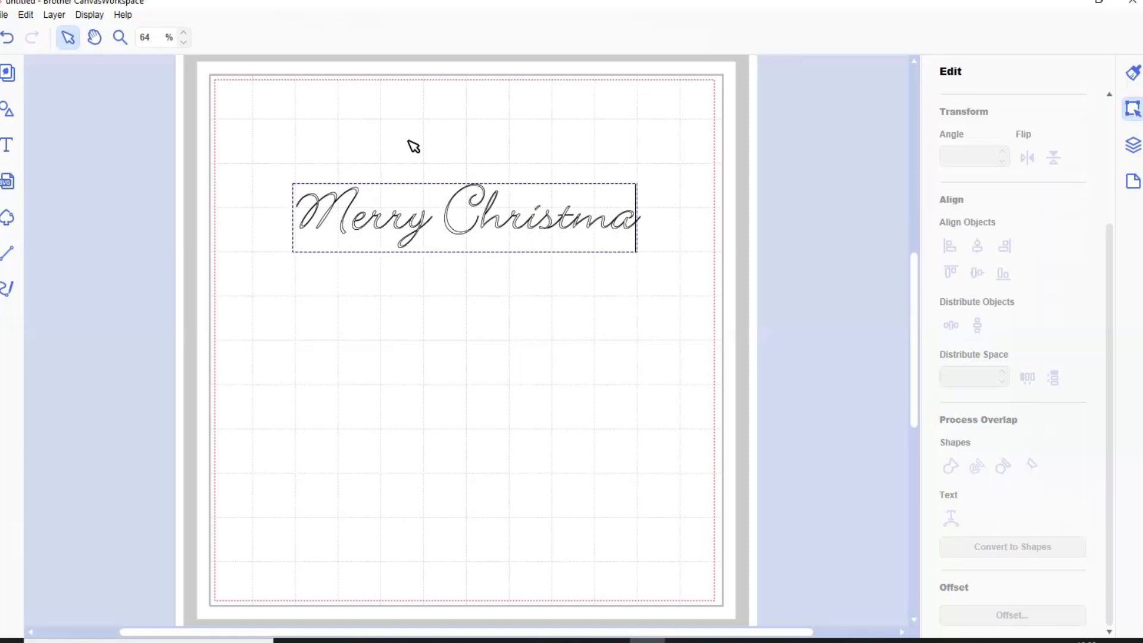
{"action": "type", "text": "s & Happ"}
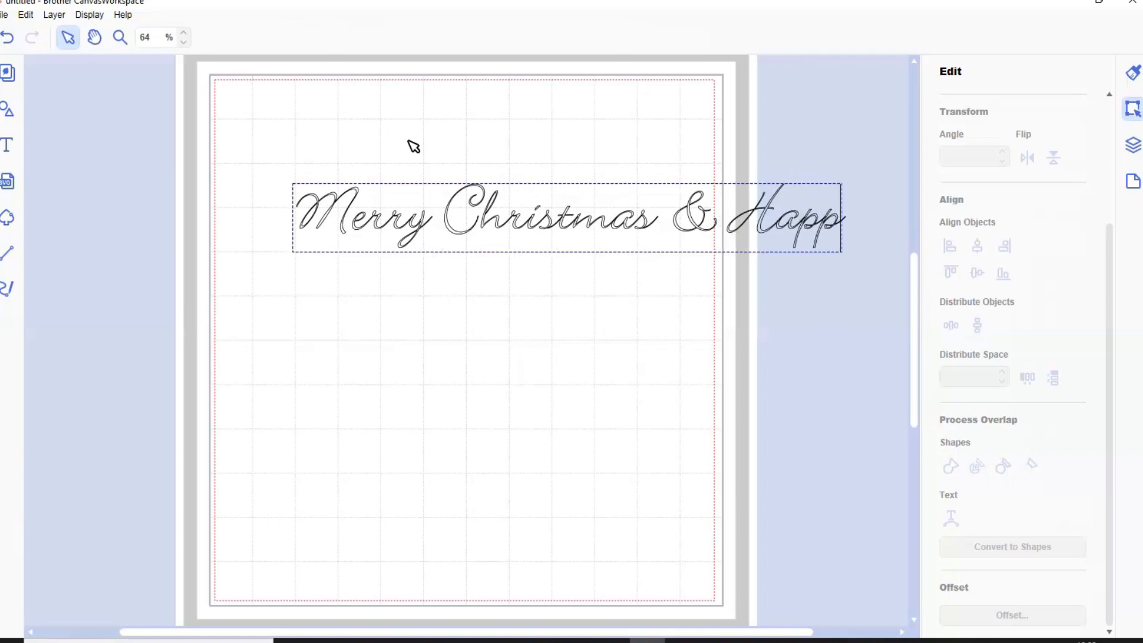
{"action": "type", "text": "y new yea"}
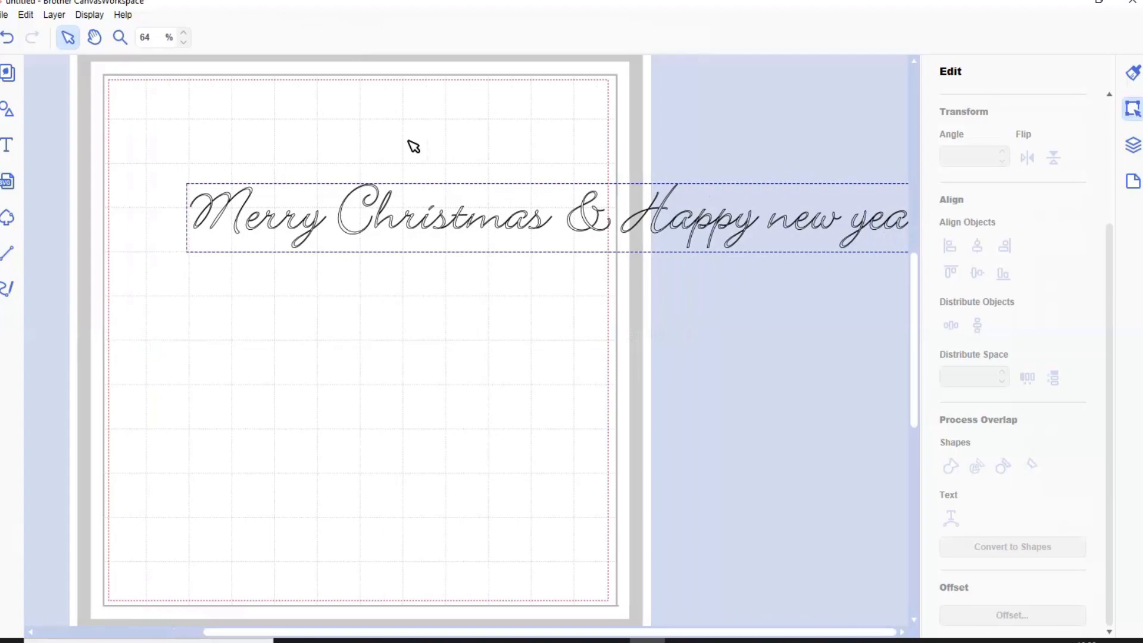
{"action": "left_click", "coordinate": [482, 306]}
Step: Move the "Merry Christmas & Happy new year" text left until the whole phrase shows in the workspace
{"action": "left_click", "coordinate": [543, 224]}
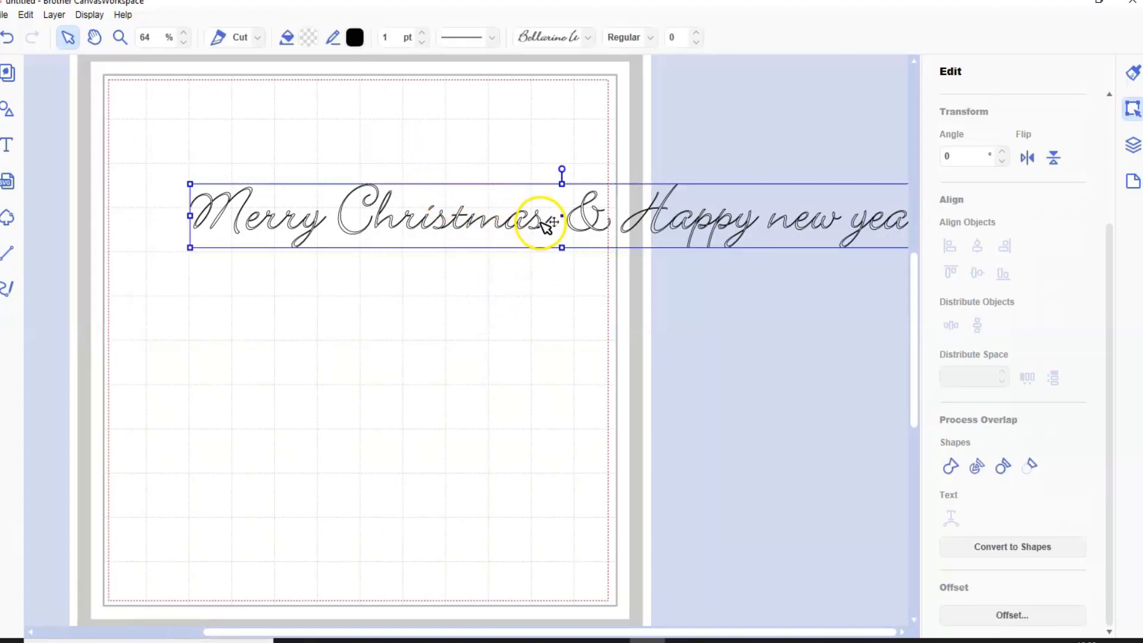
{"action": "left_click_drag", "start_coordinate": [543, 224], "coordinate": [417, 215]}
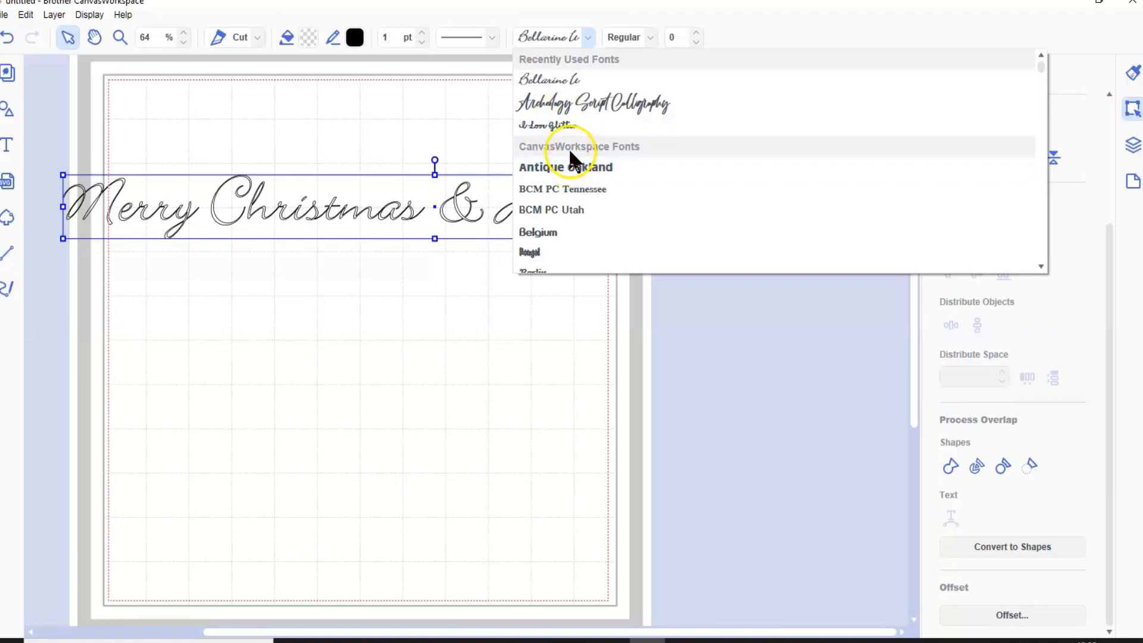
Step: Browse the available fonts for the selected phrase from the CanvasWorkspace fonts through the alphabetical list of all fonts, keeping the current font
{"action": "scroll", "coordinate": [566, 170], "scroll_direction": "down", "scroll_amount": 1}
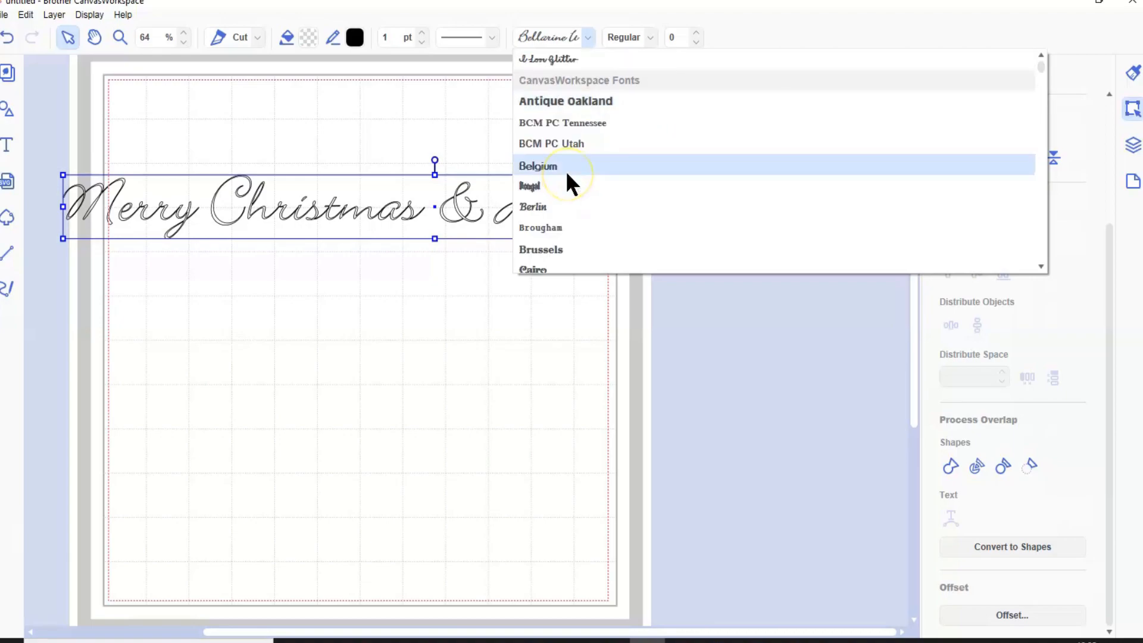
{"action": "scroll", "coordinate": [565, 170], "scroll_direction": "down", "scroll_amount": 2}
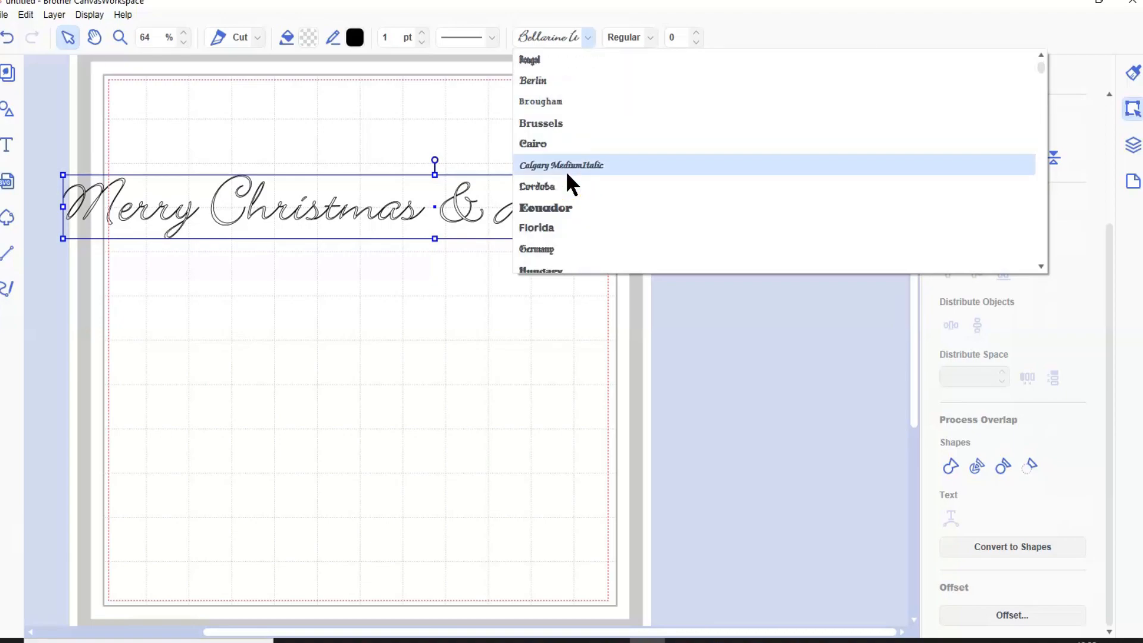
{"action": "scroll", "coordinate": [566, 170], "scroll_direction": "down", "scroll_amount": 2}
{"action": "scroll", "coordinate": [565, 176], "scroll_direction": "down", "scroll_amount": 1}
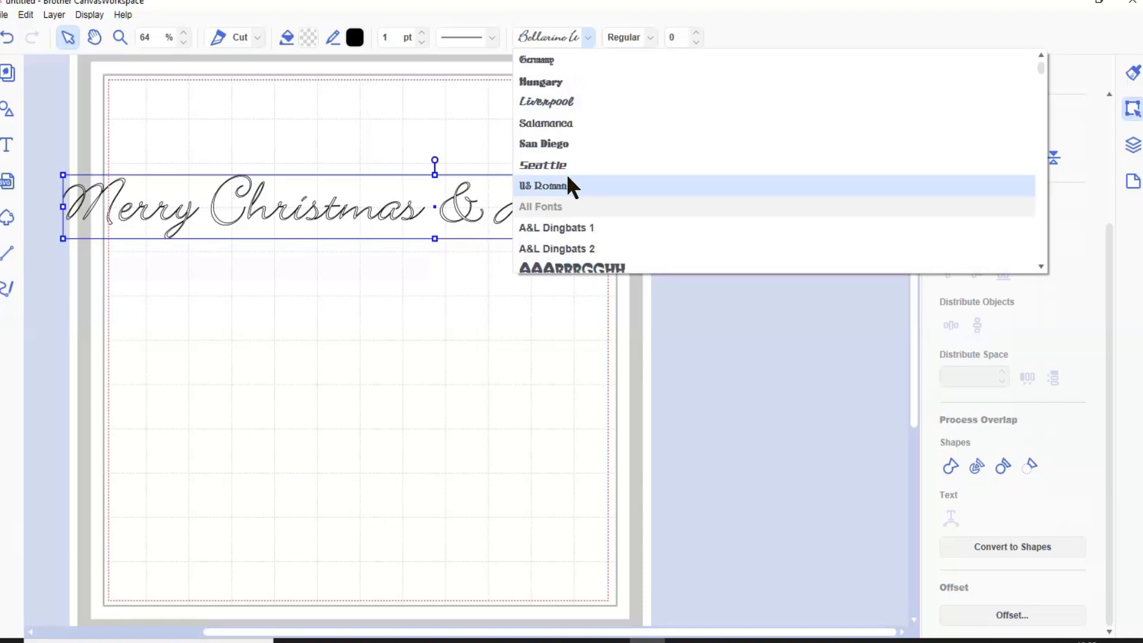
{"action": "left_click", "coordinate": [539, 207]}
{"action": "scroll", "coordinate": [589, 212], "scroll_direction": "down", "scroll_amount": 3}
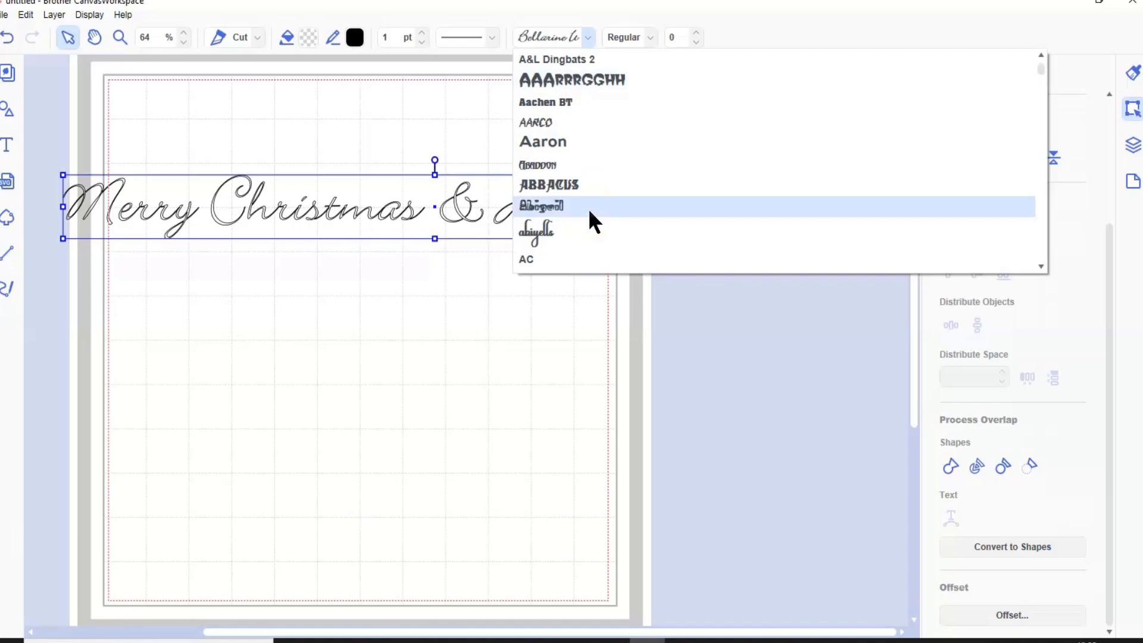
{"action": "scroll", "coordinate": [588, 208], "scroll_direction": "down", "scroll_amount": 4}
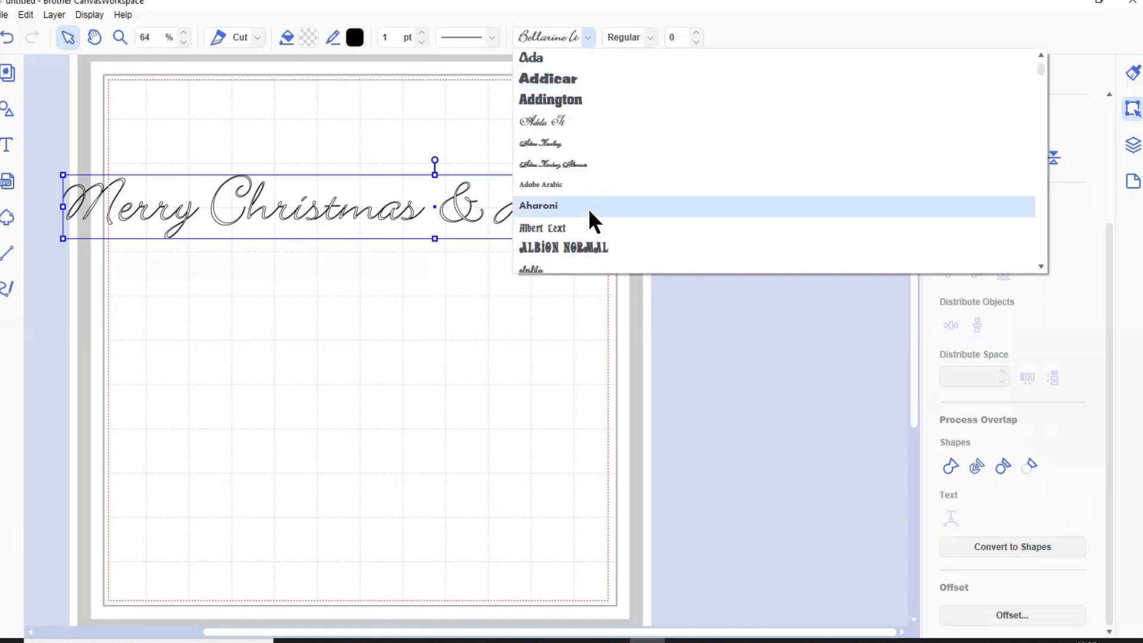
{"action": "scroll", "coordinate": [588, 208], "scroll_direction": "down", "scroll_amount": 2}
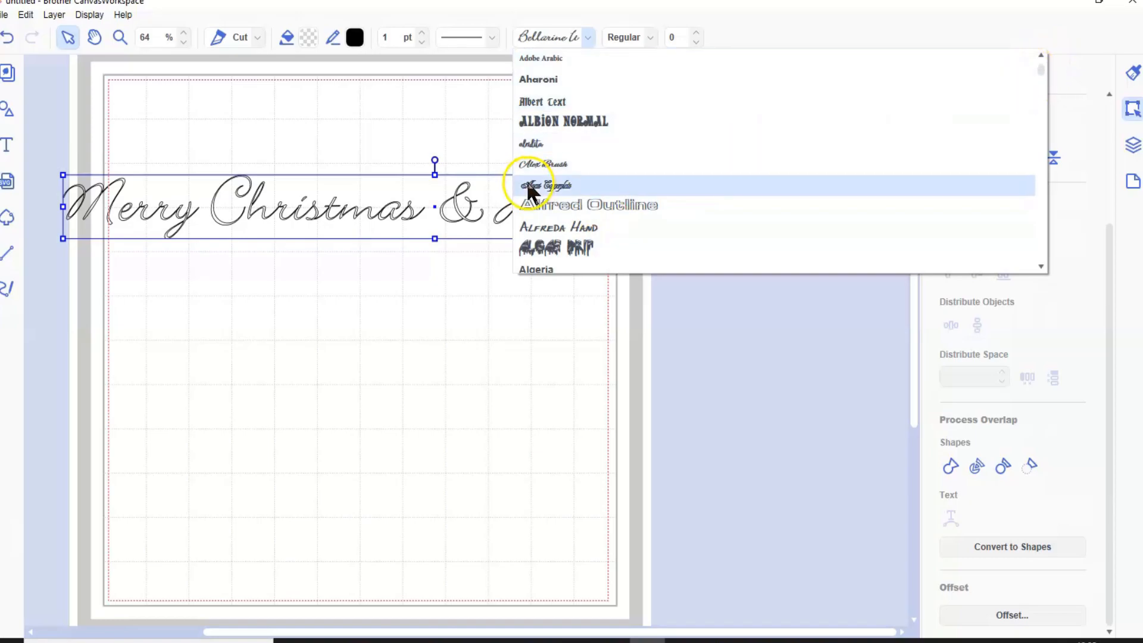
{"action": "scroll", "coordinate": [555, 185], "scroll_direction": "down", "scroll_amount": 5}
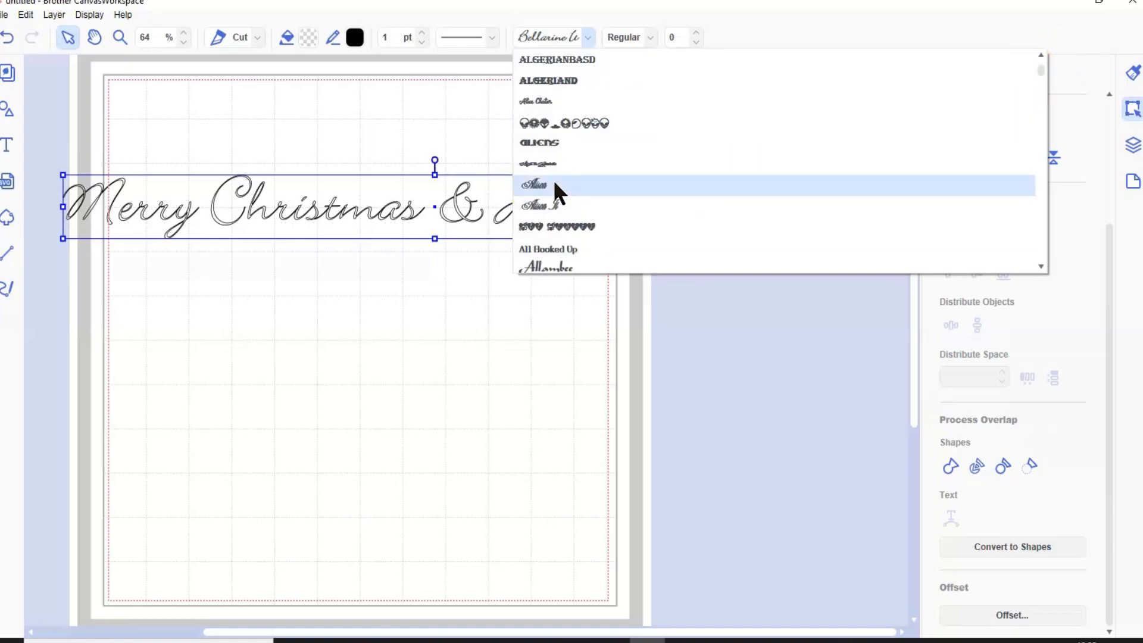
{"action": "scroll", "coordinate": [554, 186], "scroll_direction": "down", "scroll_amount": 5}
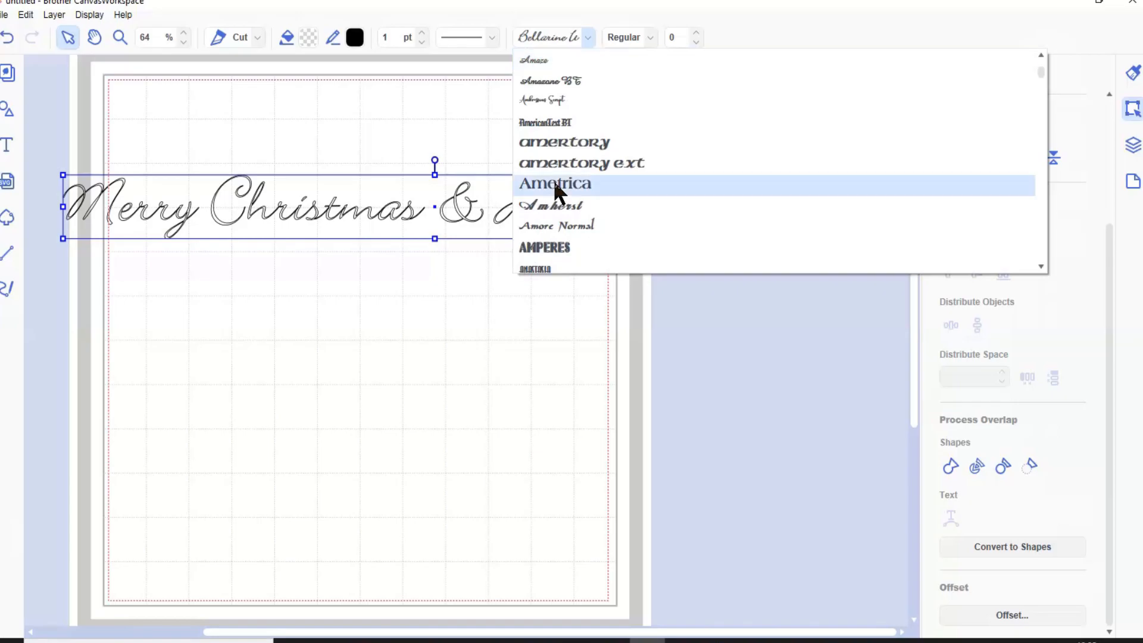
{"action": "scroll", "coordinate": [554, 186], "scroll_direction": "down", "scroll_amount": 7}
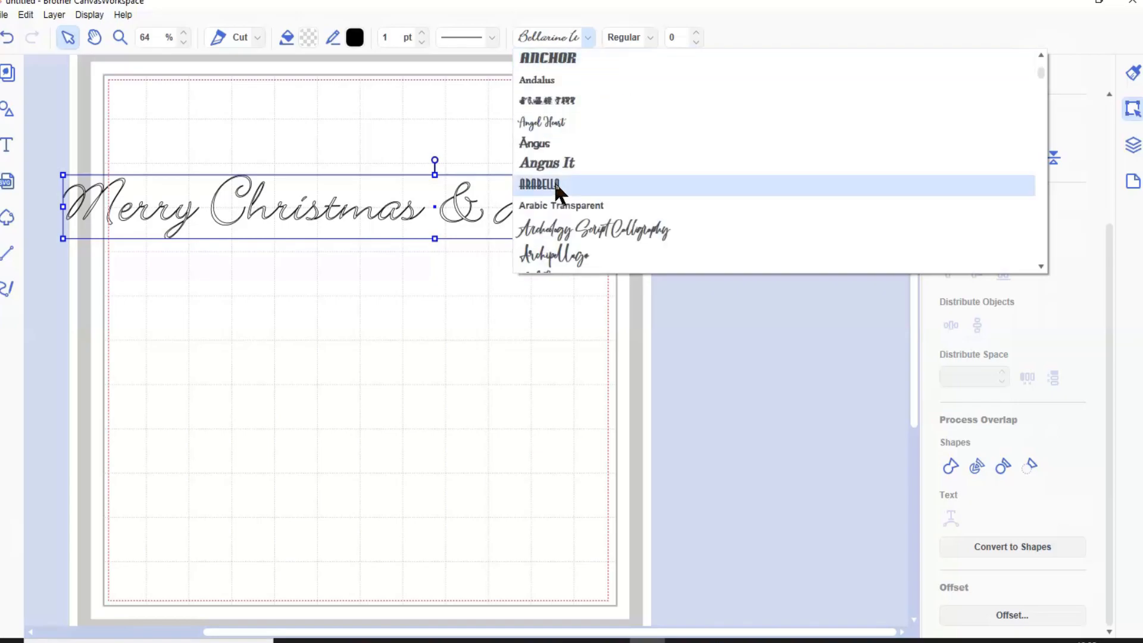
{"action": "scroll", "coordinate": [557, 192], "scroll_direction": "down", "scroll_amount": 5}
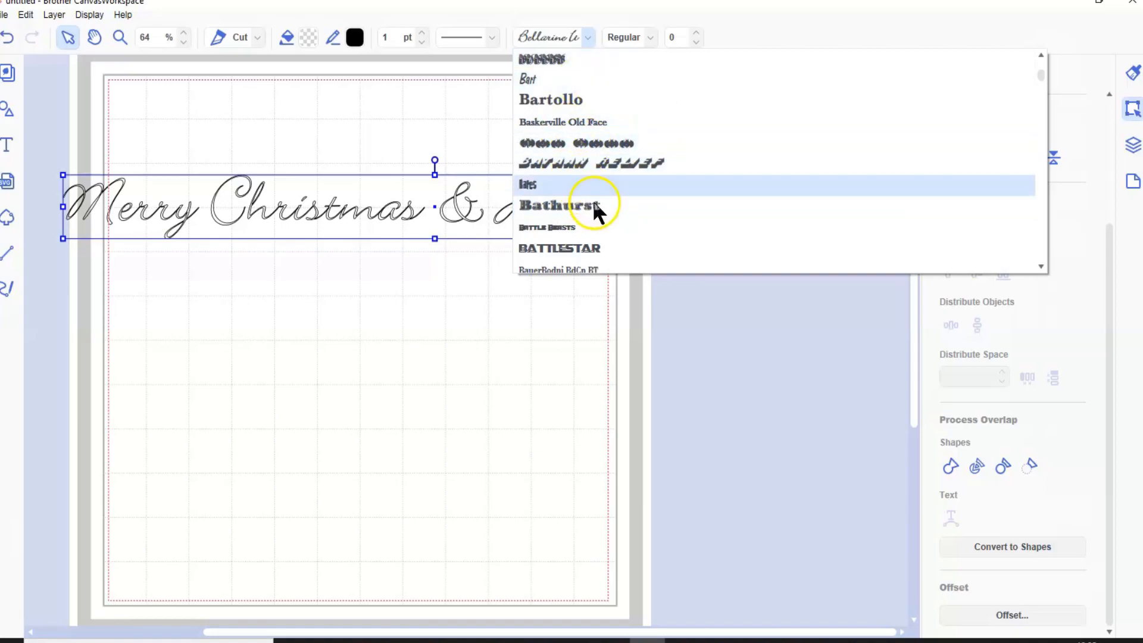
{"action": "scroll", "coordinate": [595, 201], "scroll_direction": "down", "scroll_amount": 5}
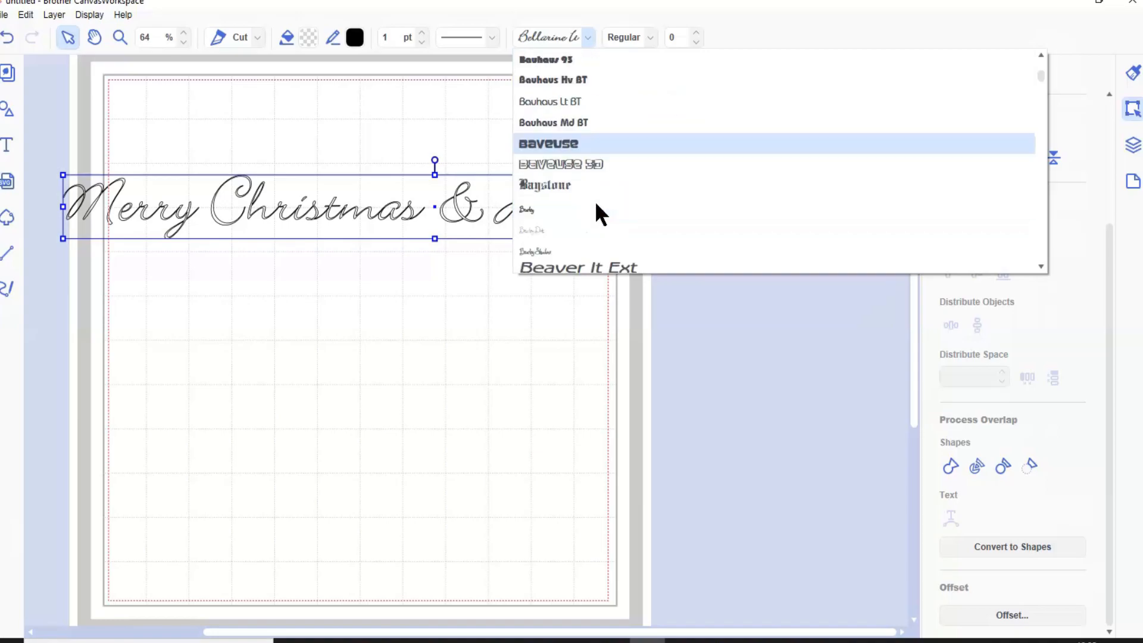
{"action": "left_click", "coordinate": [440, 331]}
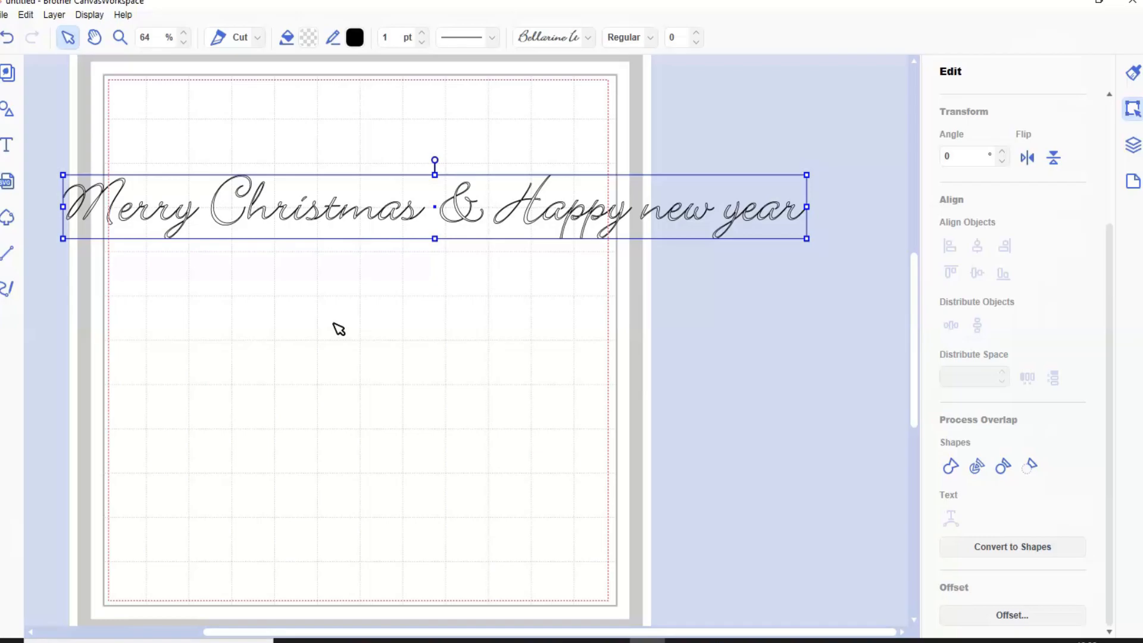
Step: Shrink the phrase to about two-thirds of its width and place a plain circle shape just below it
{"action": "left_click_drag", "start_coordinate": [806, 174], "coordinate": [552, 239]}
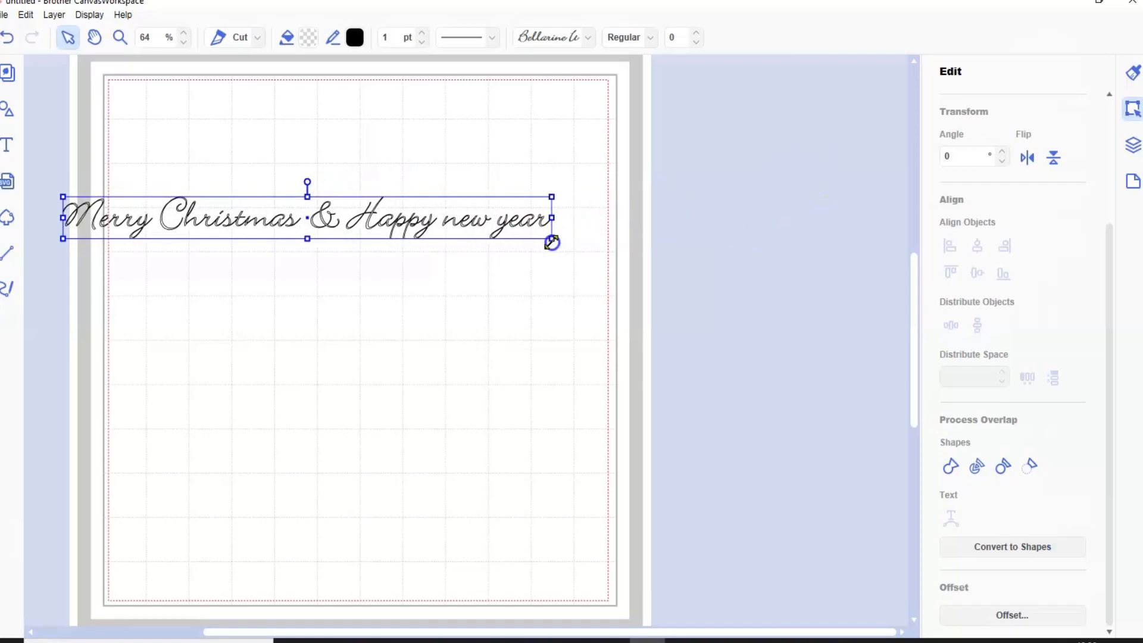
{"action": "left_click", "coordinate": [6, 114]}
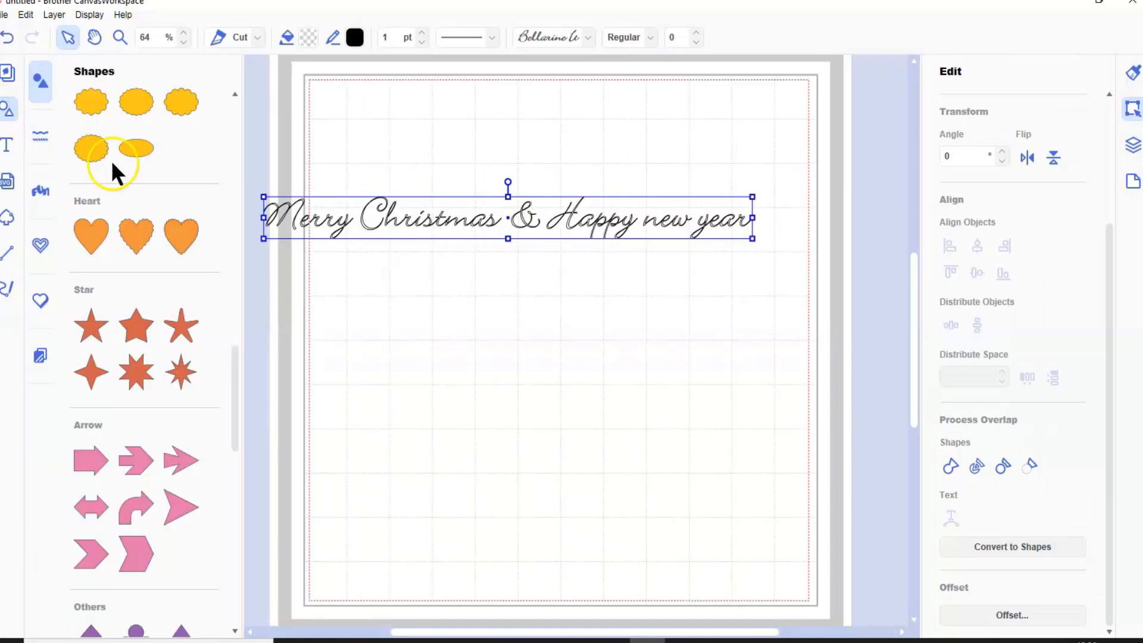
{"action": "scroll", "coordinate": [132, 203], "scroll_direction": "up", "scroll_amount": 5}
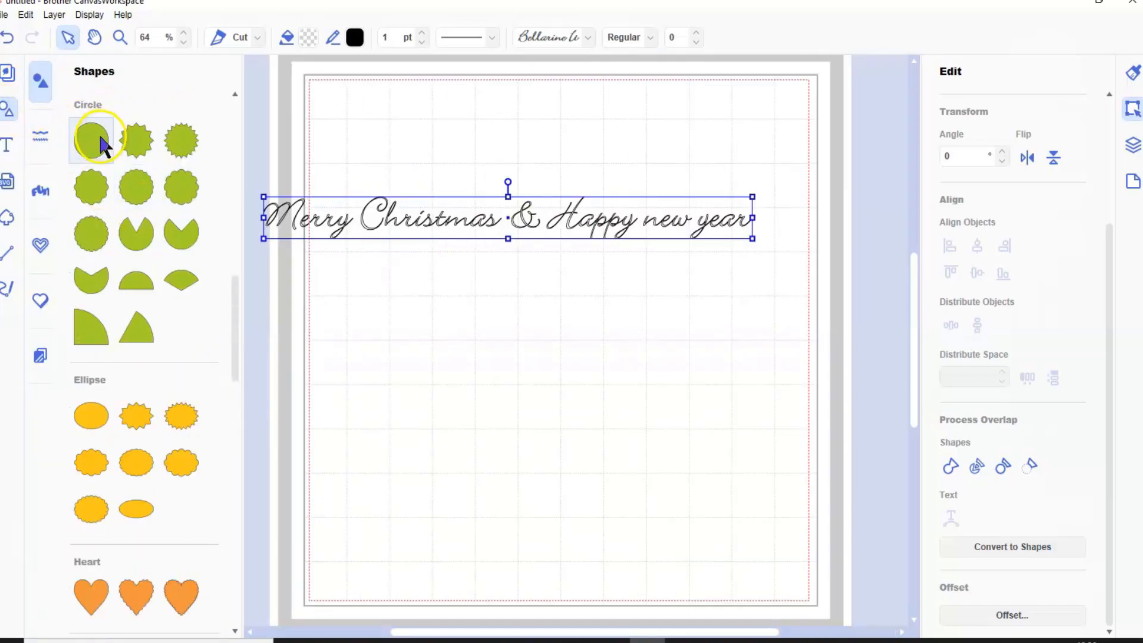
{"action": "left_click", "coordinate": [100, 137]}
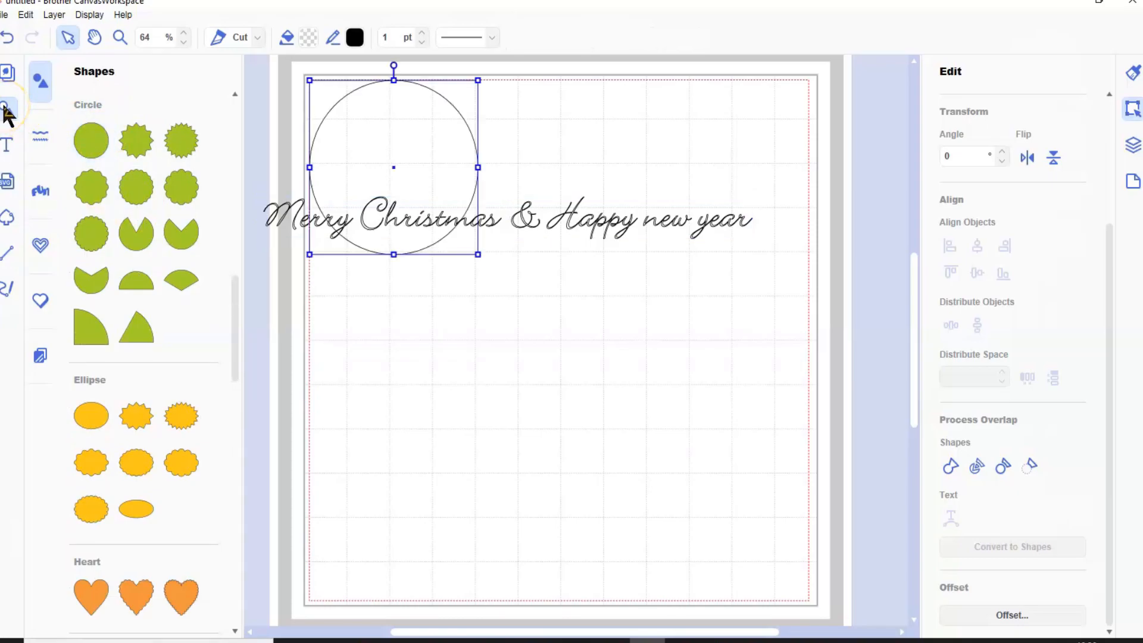
{"action": "left_click", "coordinate": [7, 113]}
{"action": "left_click_drag", "start_coordinate": [222, 151], "coordinate": [319, 319]}
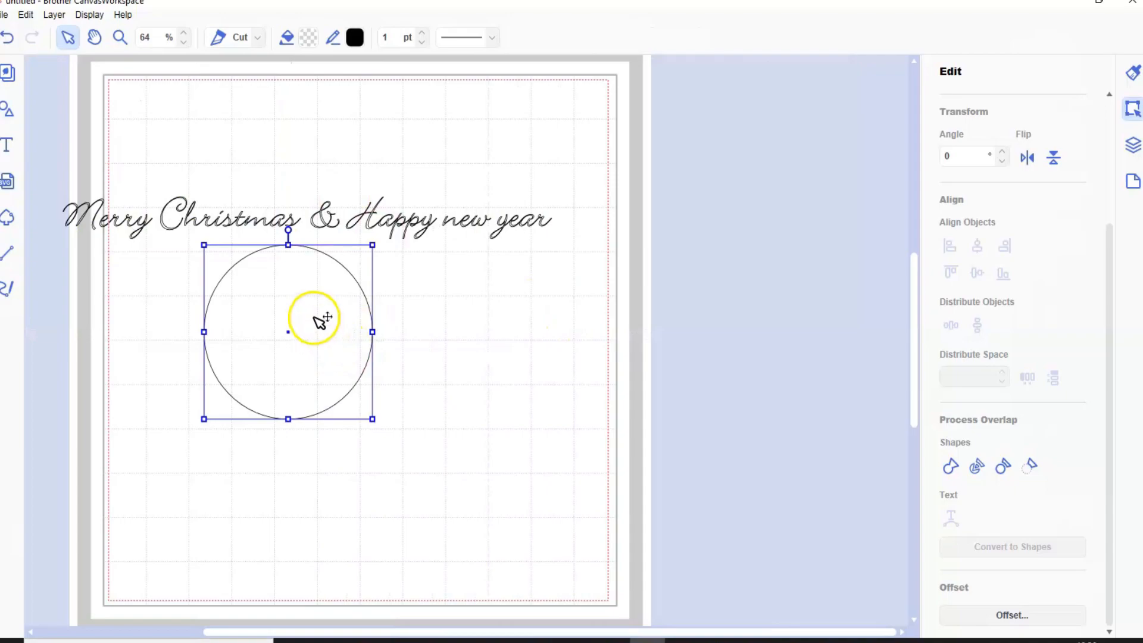
Step: Fit the phrase to the circle path and move its starting point to the circle's upper-left side
{"action": "left_click", "coordinate": [331, 225], "text": "shift"}
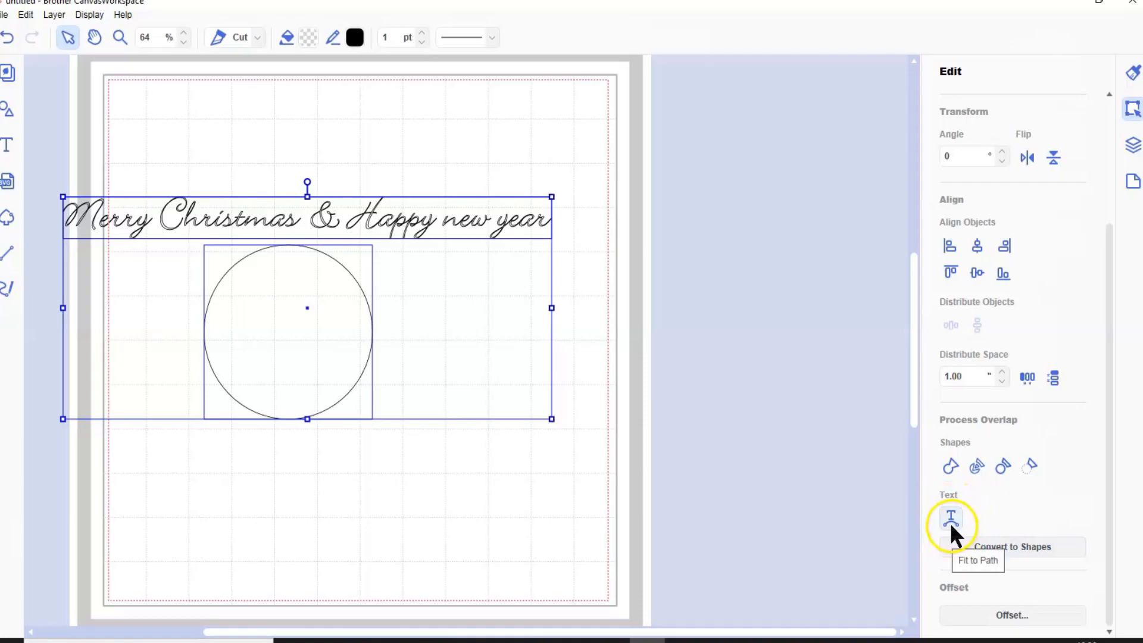
{"action": "left_click", "coordinate": [950, 520]}
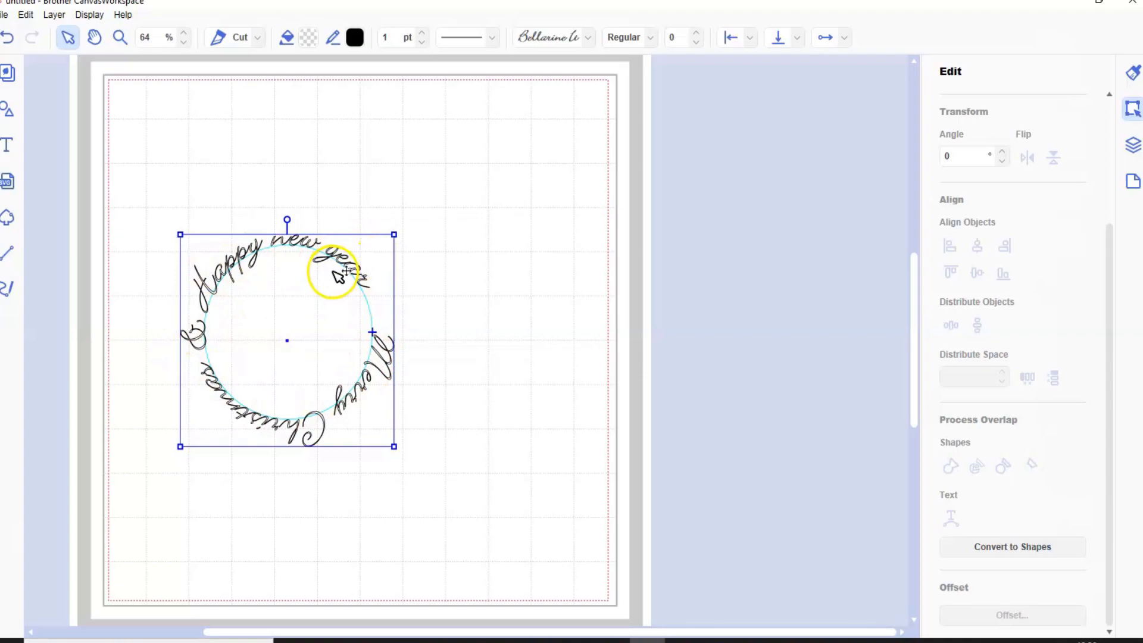
{"action": "mouse_move", "coordinate": [372, 332]}
{"action": "left_mouse_down"}
{"action": "mouse_move", "coordinate": [348, 275]}
{"action": "mouse_move", "coordinate": [318, 255]}
{"action": "mouse_move", "coordinate": [221, 252]}
{"action": "mouse_move", "coordinate": [205, 305]}
{"action": "left_mouse_up"}
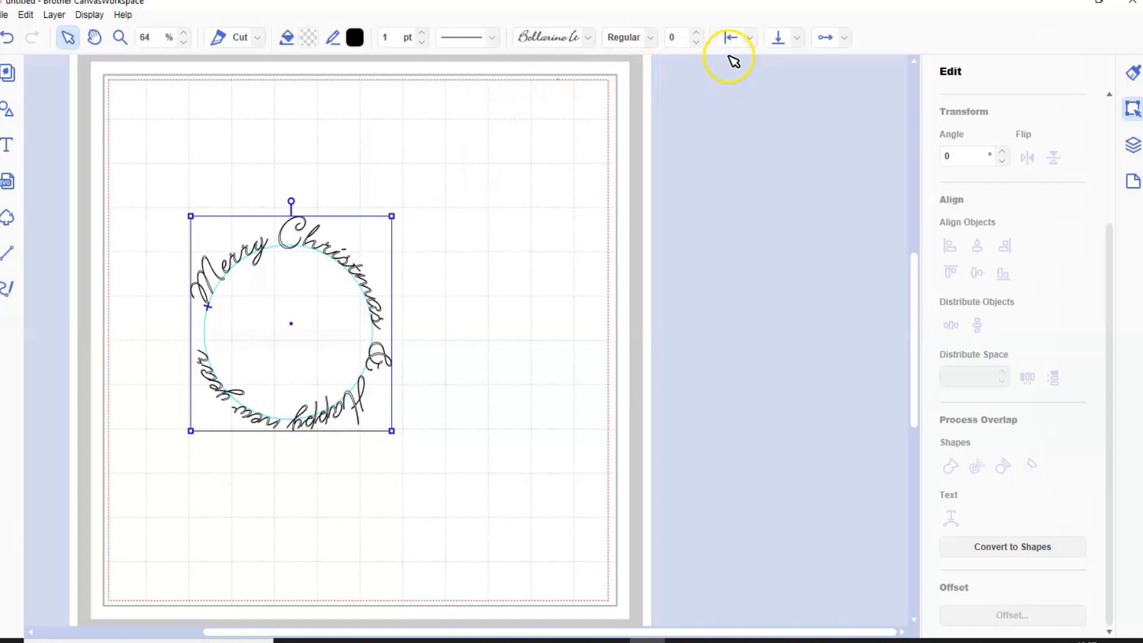
Step: Try Distribute alignment for the phrase around the circle, and return it to Left alignment
{"action": "left_click", "coordinate": [749, 42]}
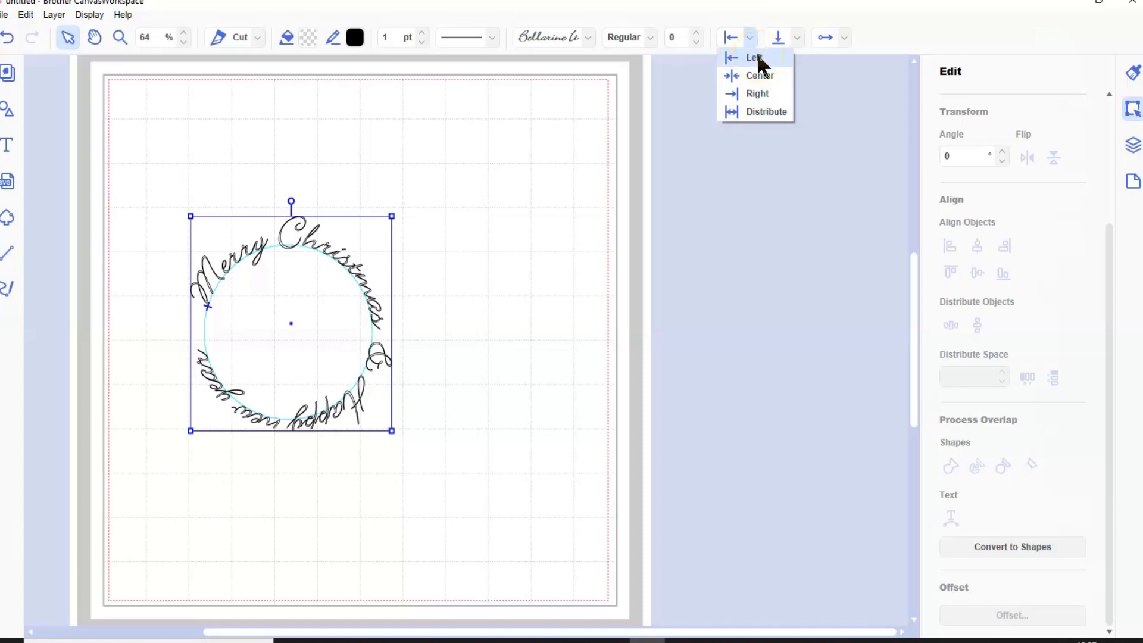
{"action": "left_click", "coordinate": [761, 72]}
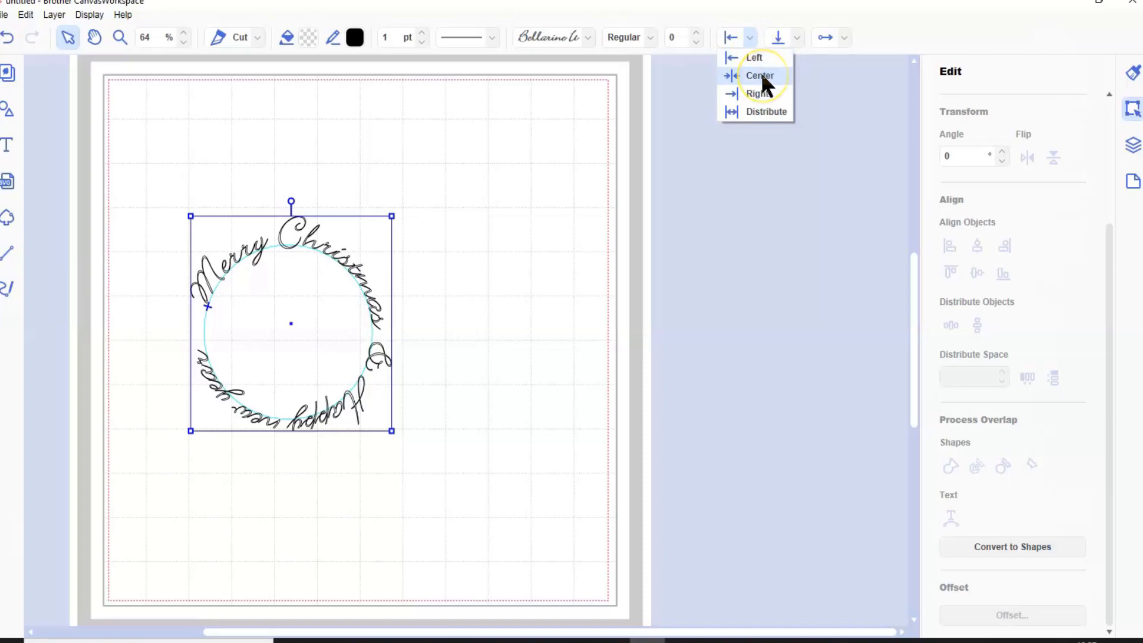
{"action": "left_click", "coordinate": [764, 113]}
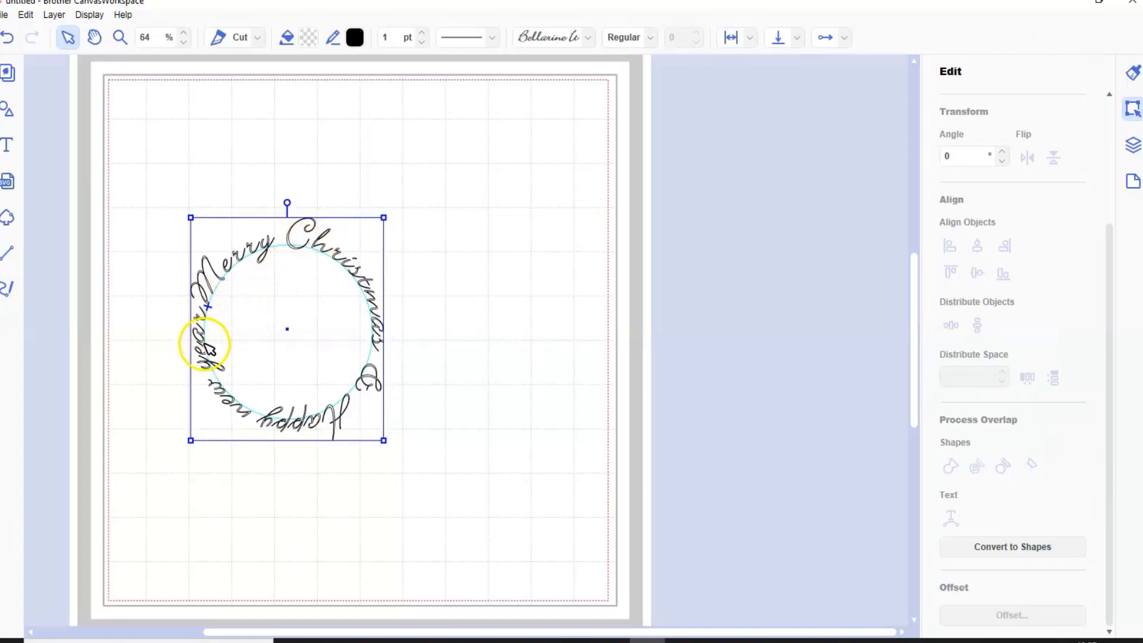
{"action": "left_click", "coordinate": [751, 38]}
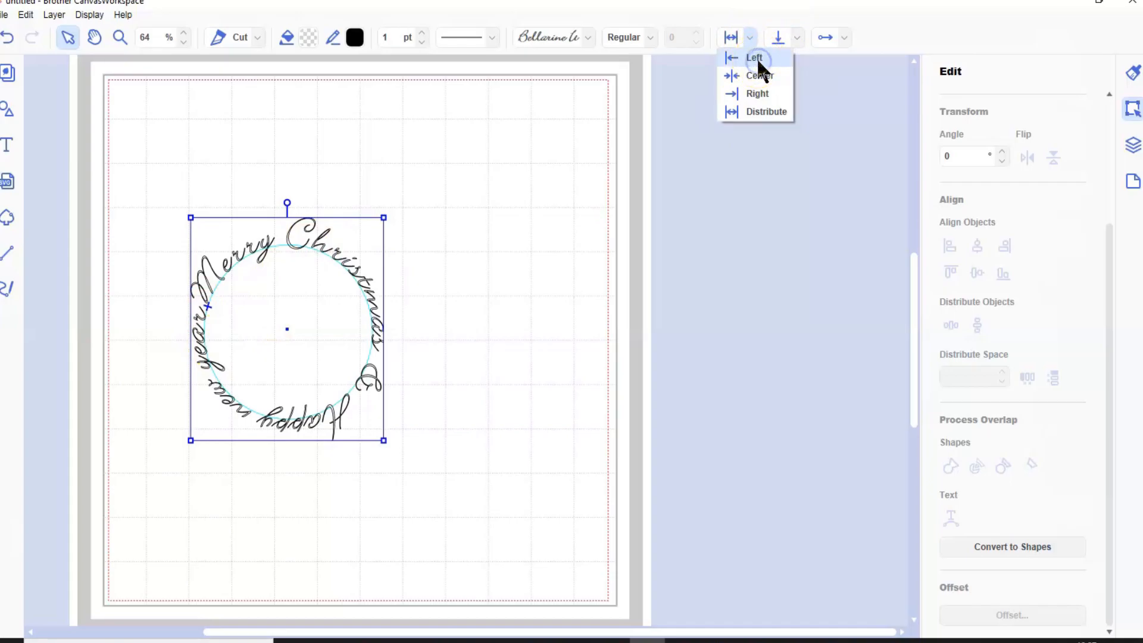
{"action": "left_click", "coordinate": [755, 58]}
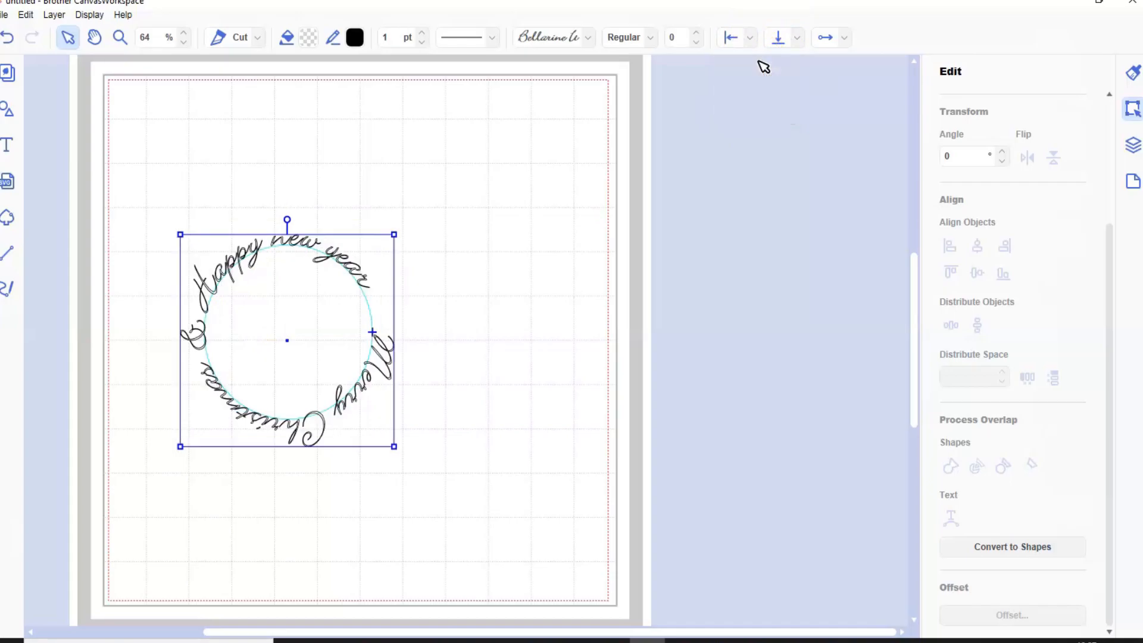
Step: Try Center and Right alignment for the phrase on the circle, and return it to Left alignment
{"action": "left_click", "coordinate": [750, 38]}
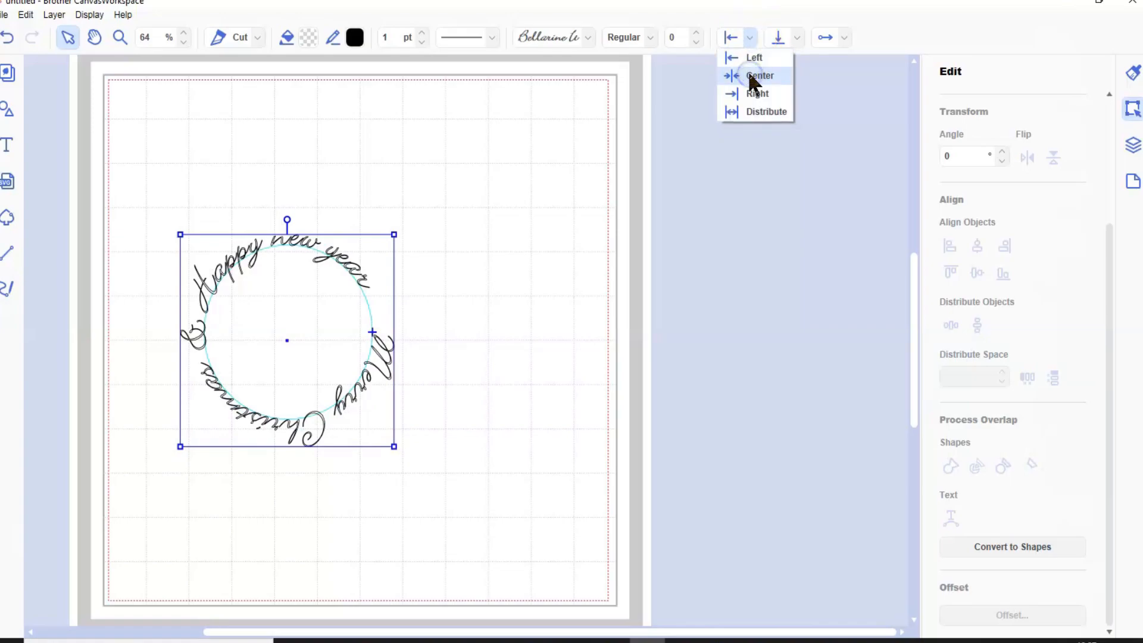
{"action": "left_click", "coordinate": [754, 78]}
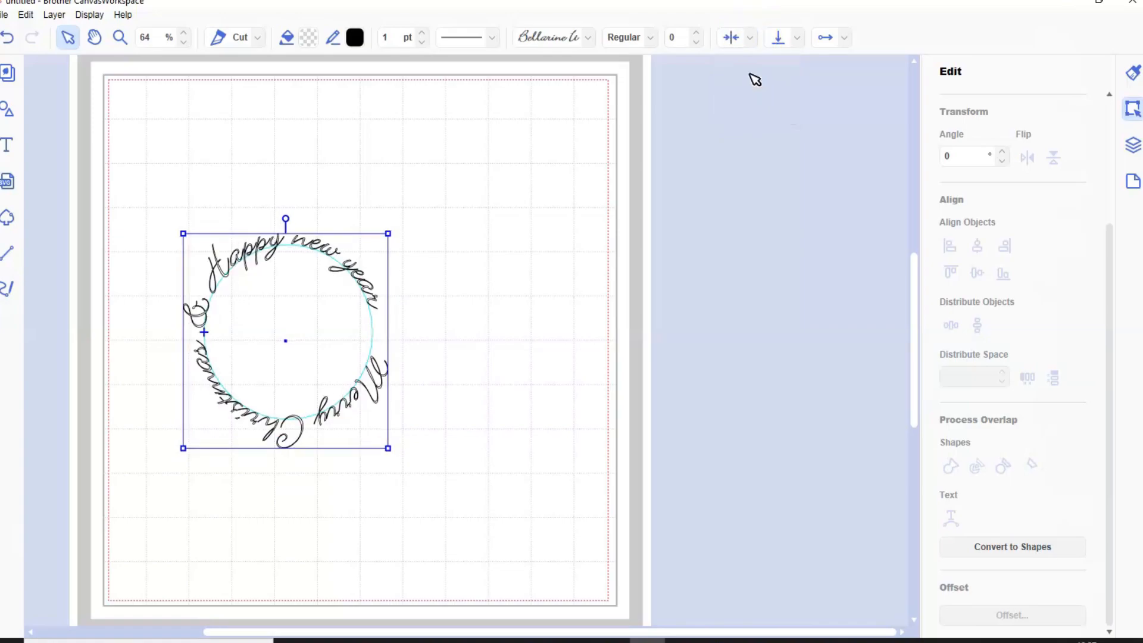
{"action": "left_click", "coordinate": [747, 38]}
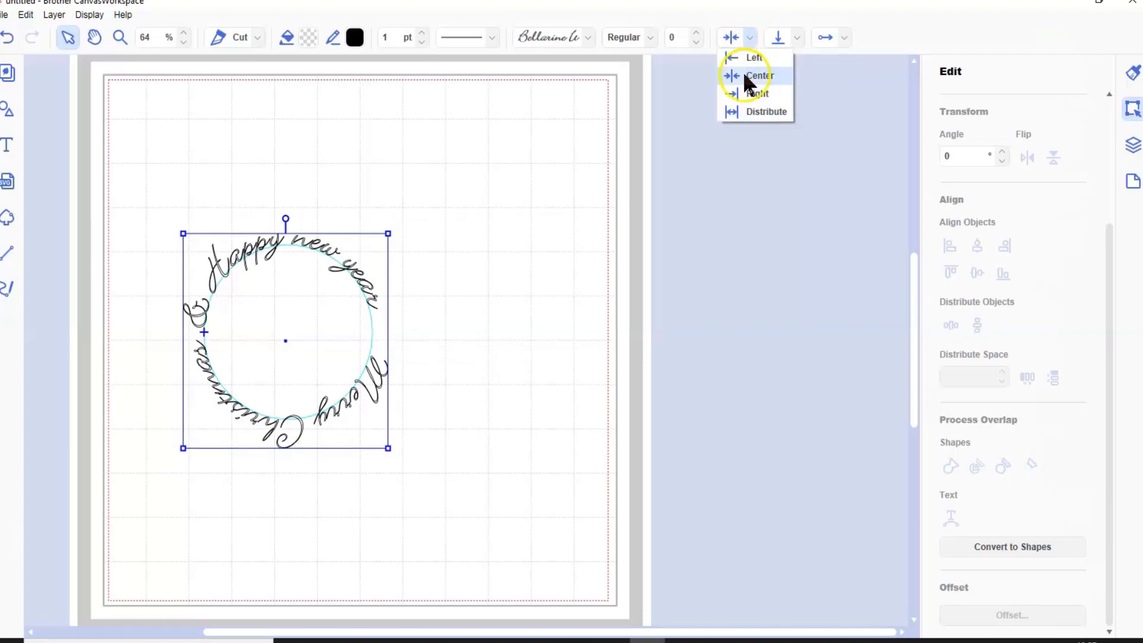
{"action": "left_click", "coordinate": [746, 94]}
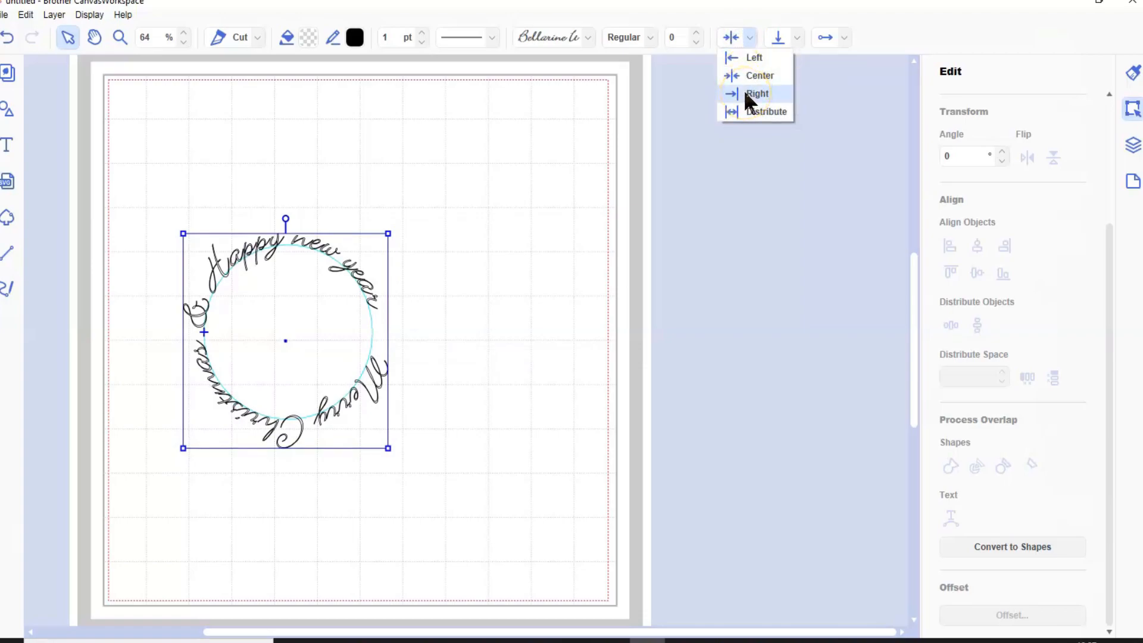
{"action": "left_click", "coordinate": [745, 94]}
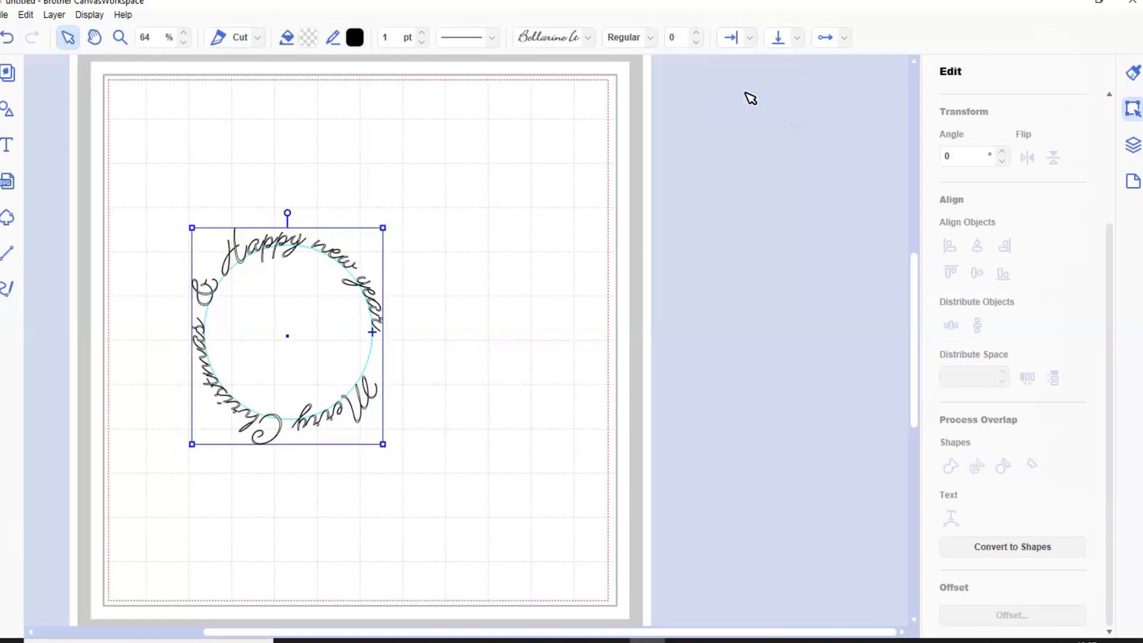
{"action": "left_click", "coordinate": [745, 38]}
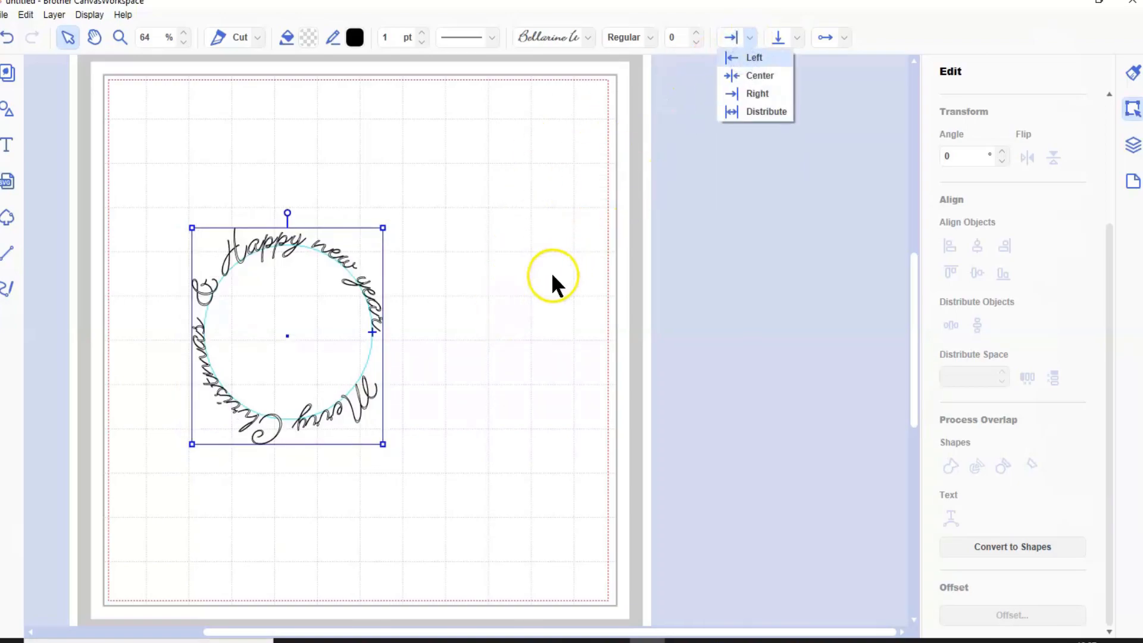
Step: Move the phrase's starting point to the circle's left side, and try Middle and Top vertical alignment before restoring Bottom
{"action": "left_click_drag", "start_coordinate": [375, 333], "coordinate": [202, 316]}
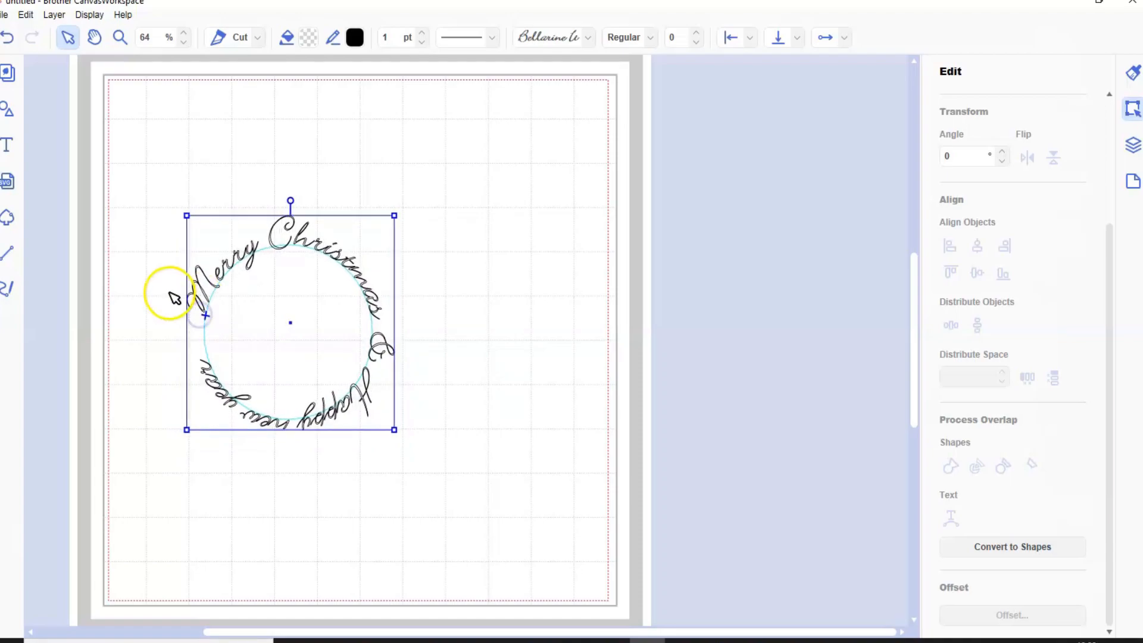
{"action": "left_click", "coordinate": [795, 38]}
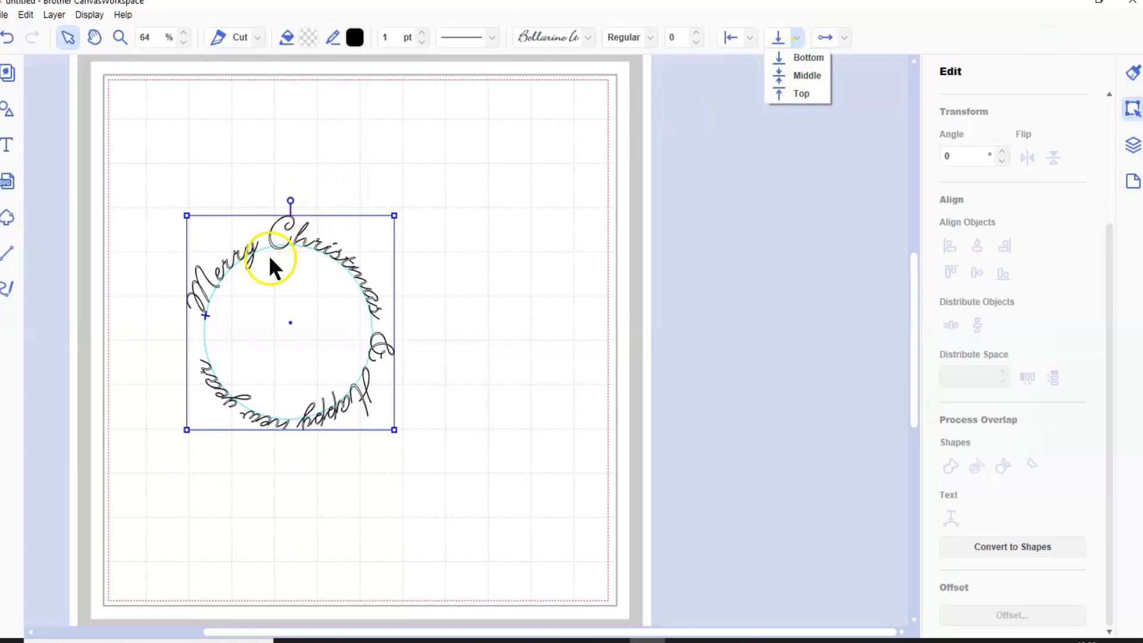
{"action": "left_click", "coordinate": [807, 74]}
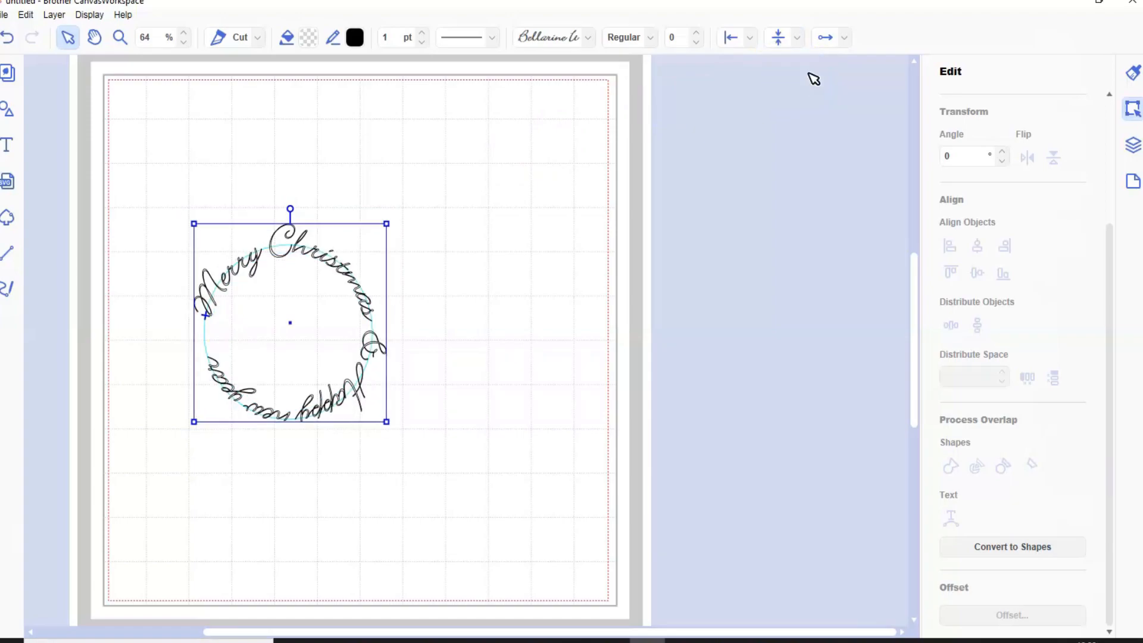
{"action": "left_click", "coordinate": [796, 38]}
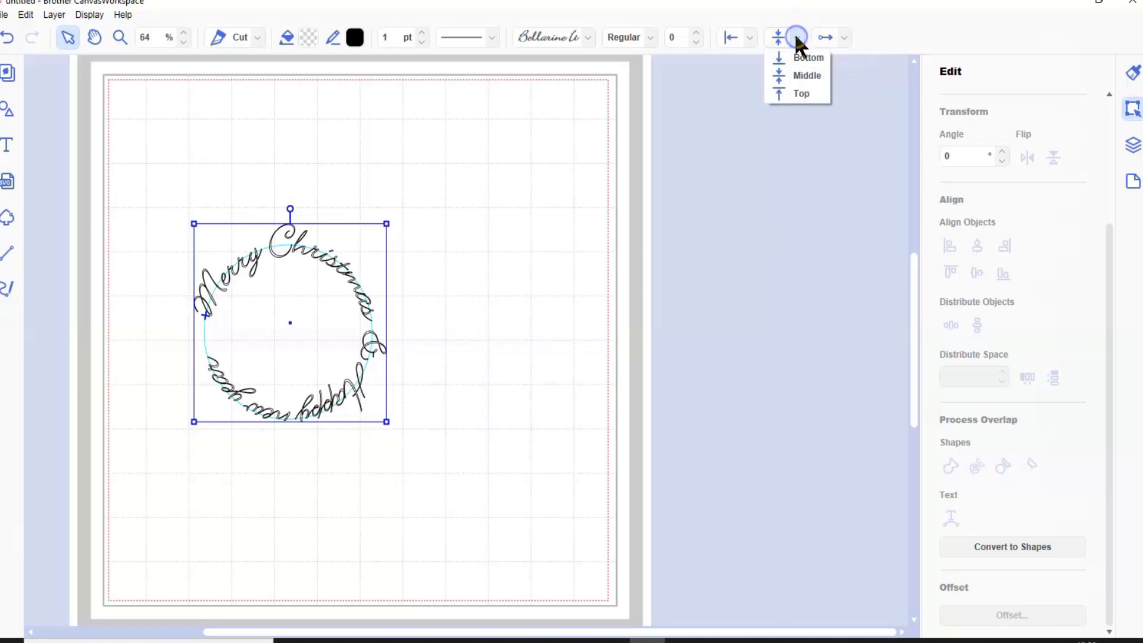
{"action": "left_click", "coordinate": [801, 94]}
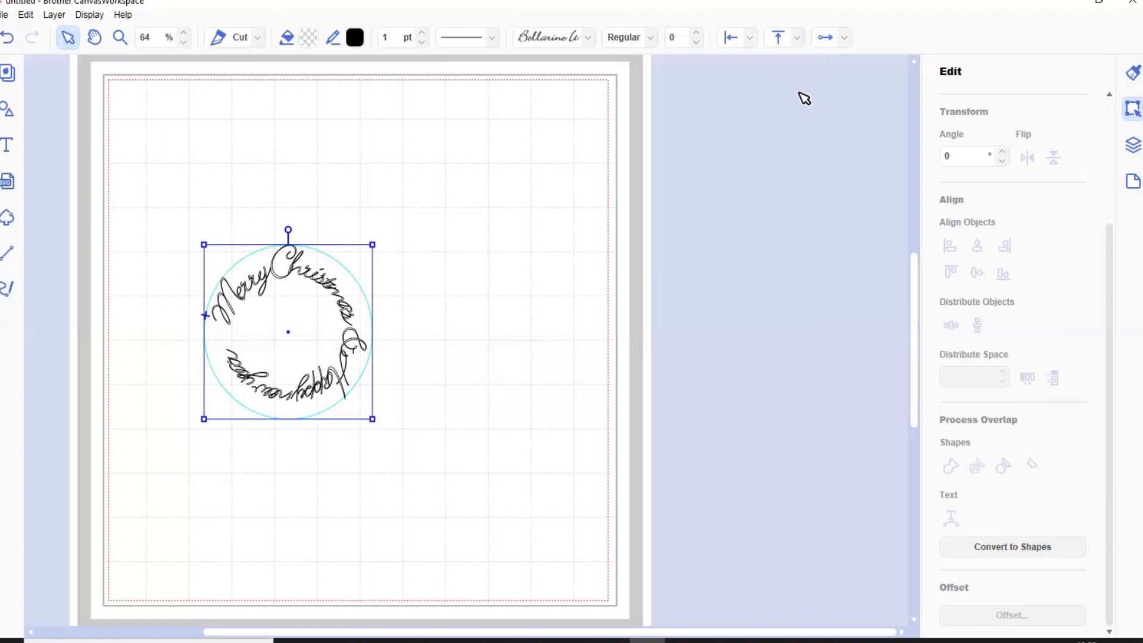
{"action": "left_click", "coordinate": [795, 36]}
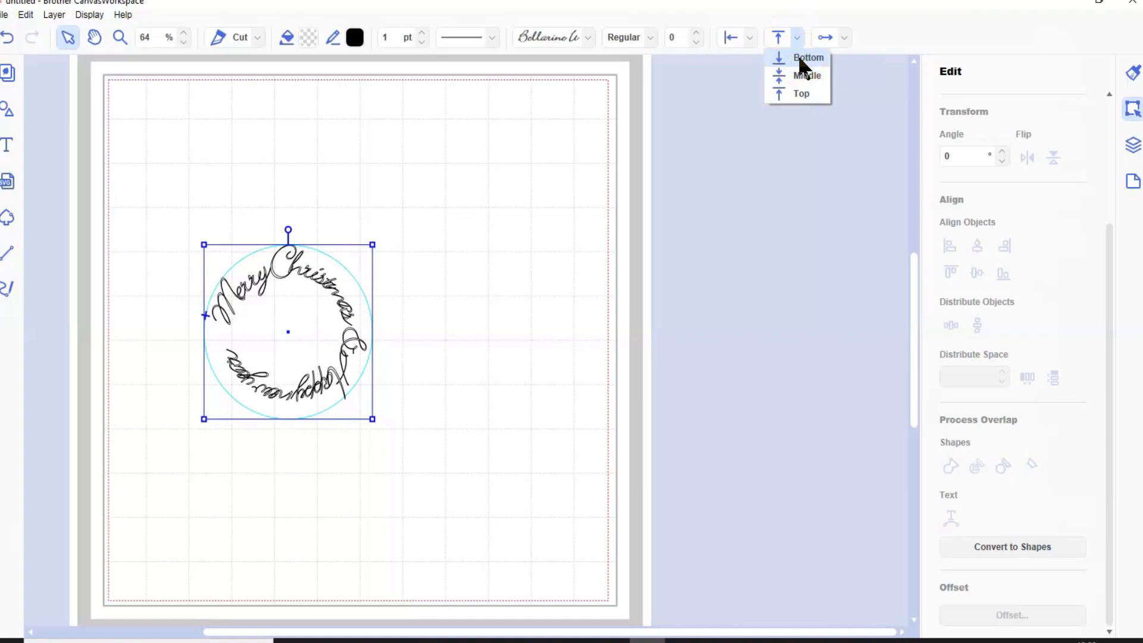
{"action": "left_click", "coordinate": [800, 60]}
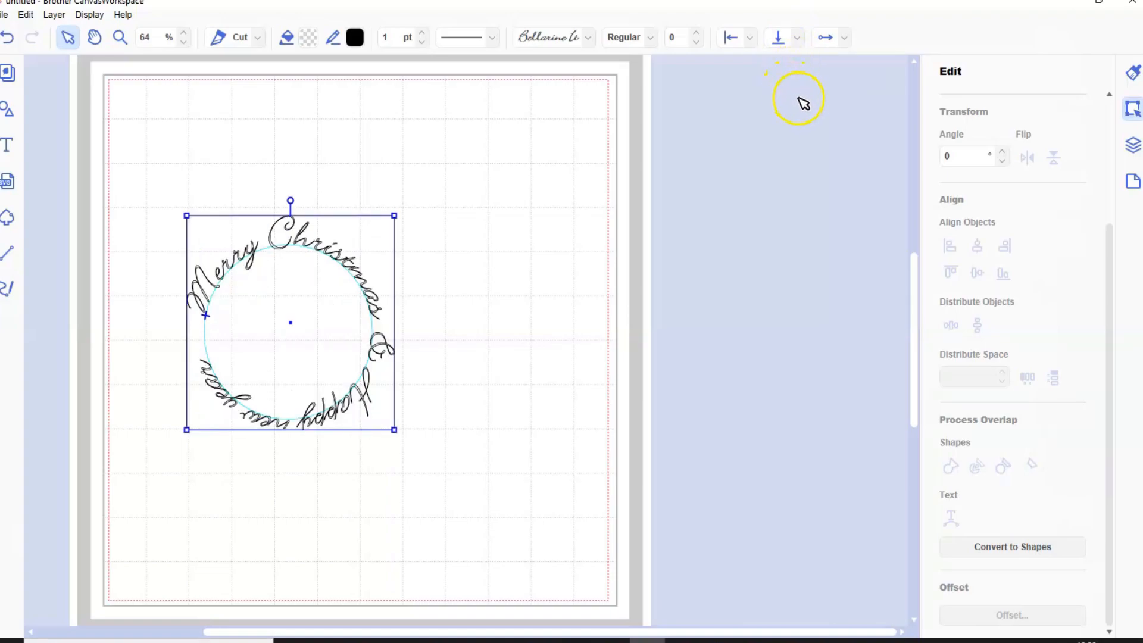
{"action": "left_click", "coordinate": [846, 37]}
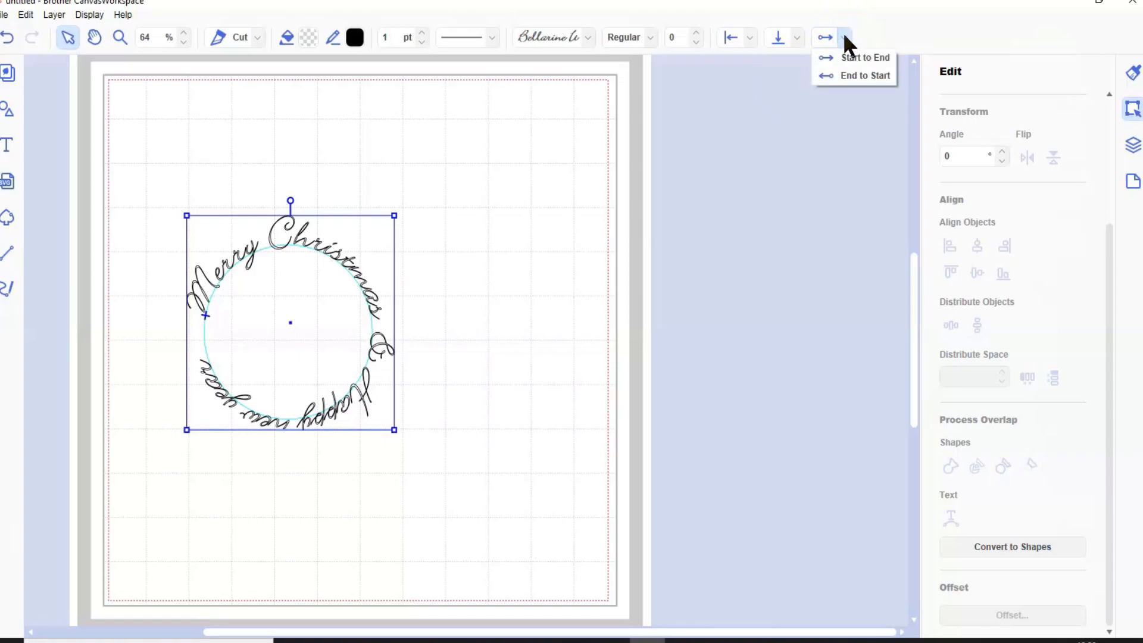
{"action": "left_click", "coordinate": [844, 36]}
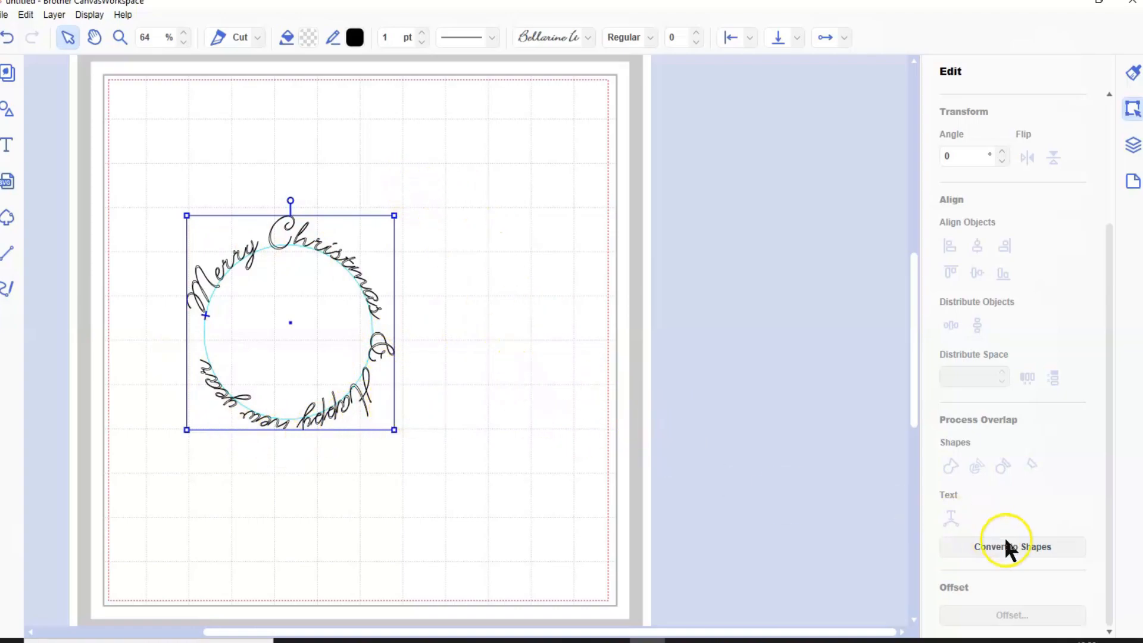
Step: Capitalize the last two words of the circle text so it reads "Merry Christmas & Happy New Year"
{"action": "double_click", "coordinate": [278, 248]}
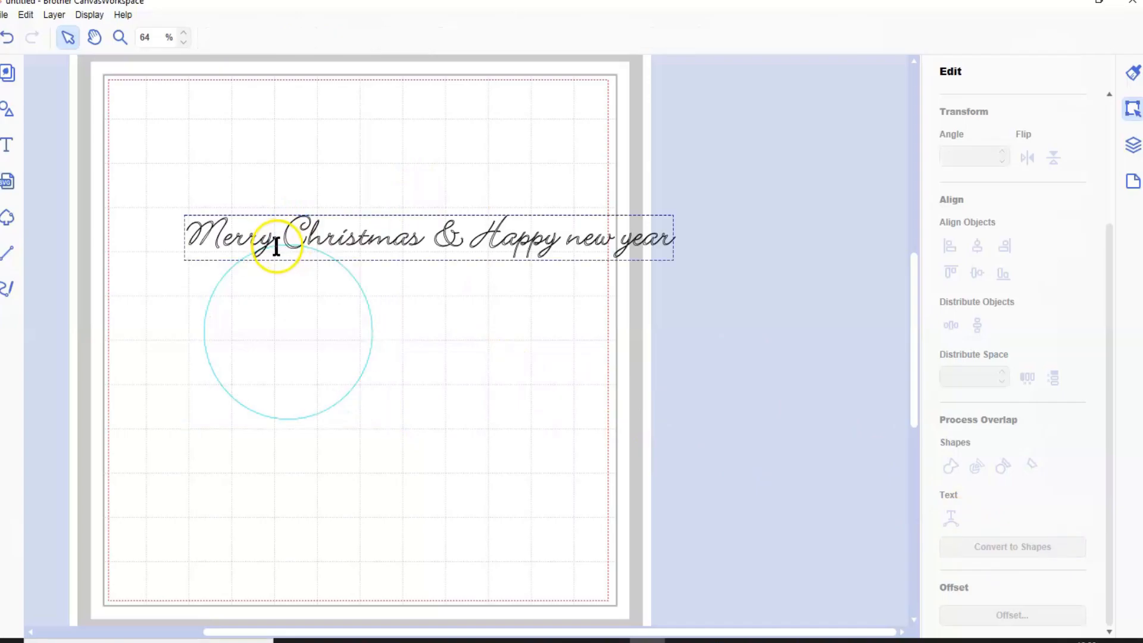
{"action": "left_click", "coordinate": [580, 237]}
{"action": "key", "text": "BackSpace"}
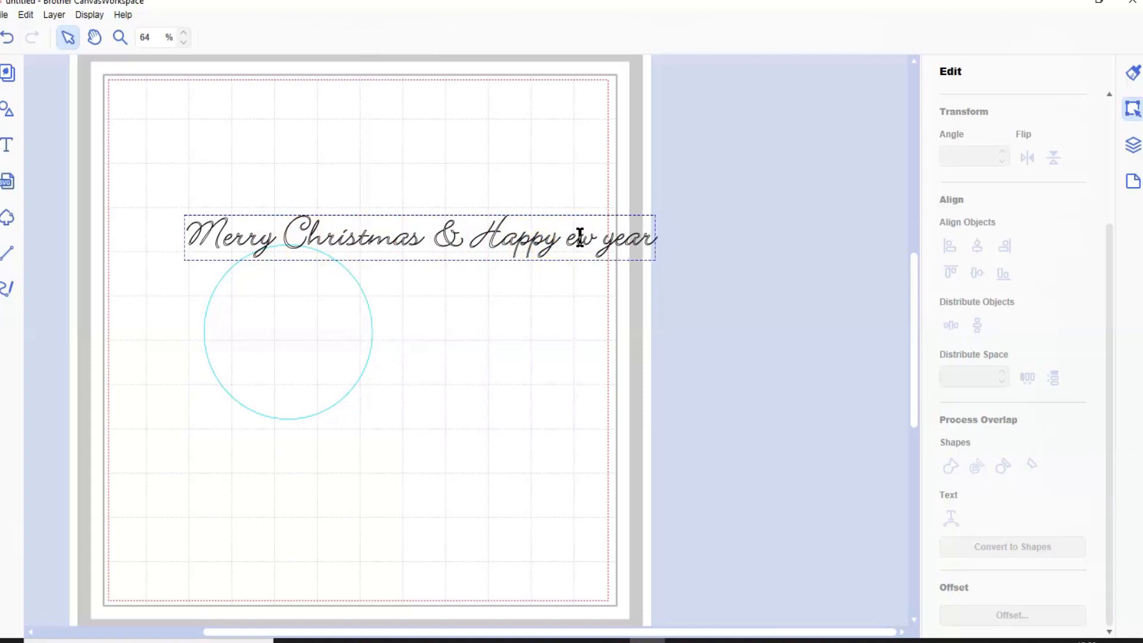
{"action": "type", "text": "N"}
{"action": "left_click", "coordinate": [626, 238]}
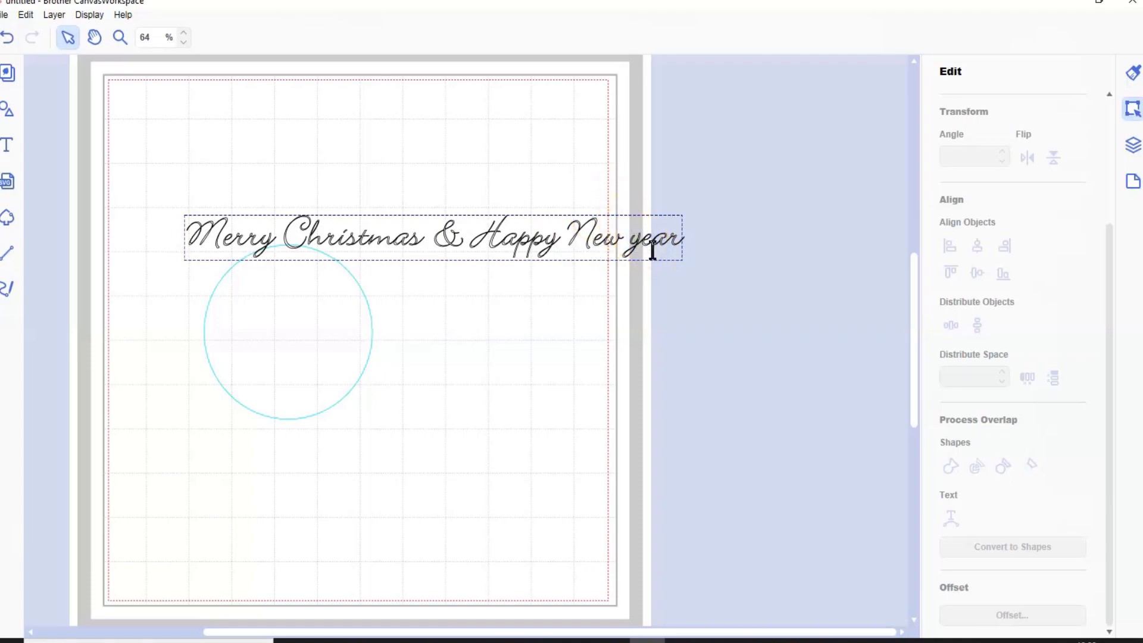
{"action": "left_click", "coordinate": [652, 241]}
{"action": "left_click", "coordinate": [635, 240]}
{"action": "left_click", "coordinate": [637, 243]}
{"action": "key", "text": "Delete"}
{"action": "type", "text": "Y"}
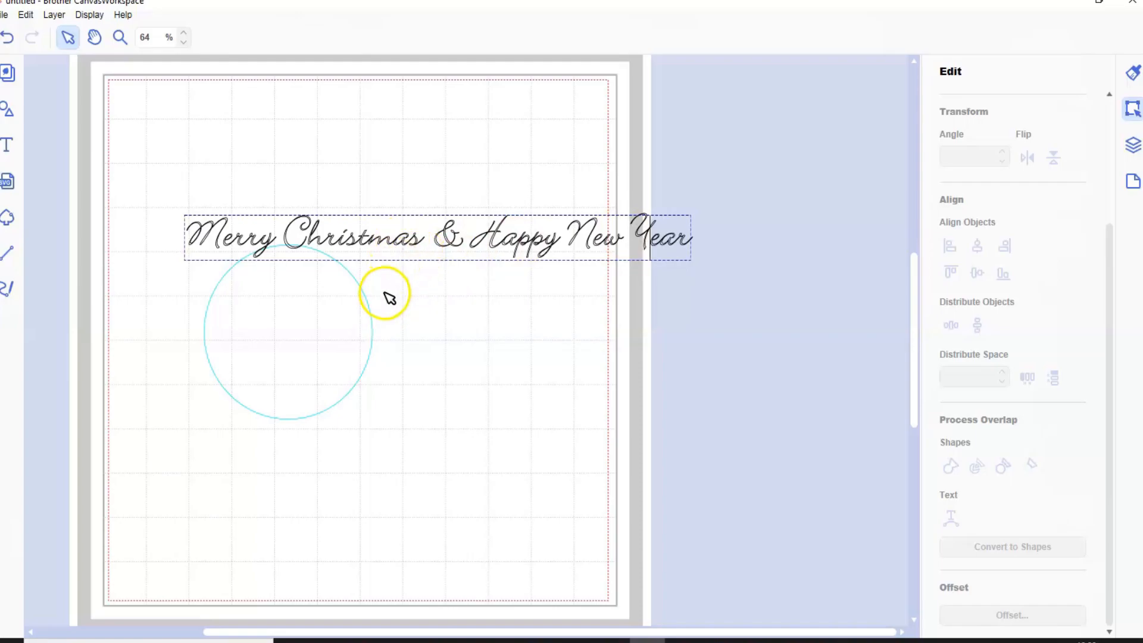
{"action": "left_click", "coordinate": [380, 326]}
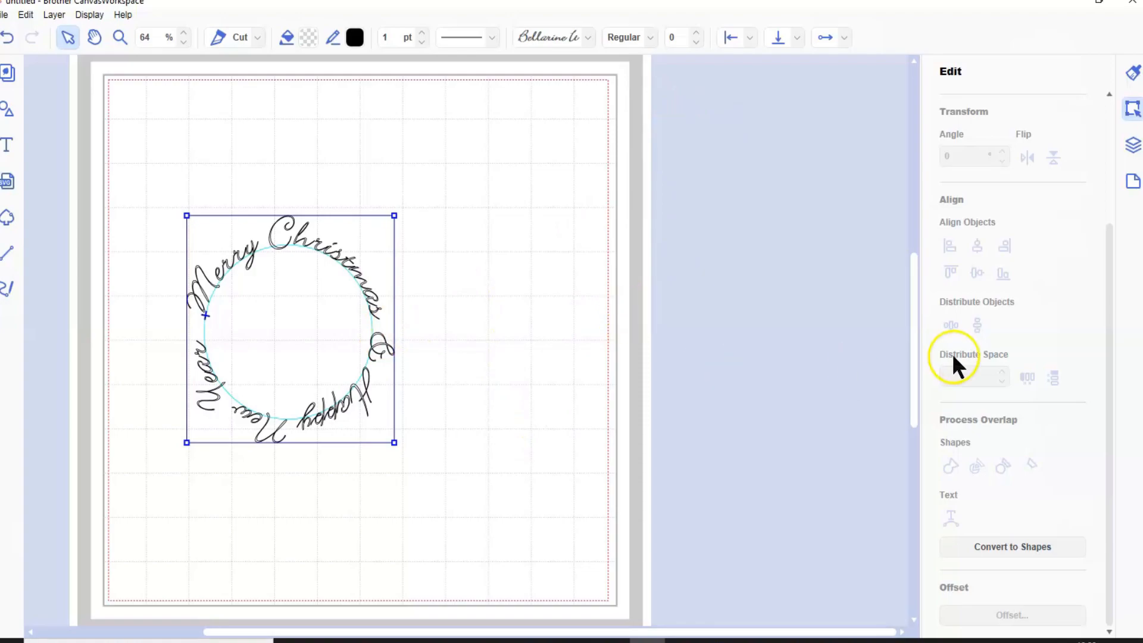
Step: Convert the circular text to shapes and move it slightly up and to the right on the mat
{"action": "left_click", "coordinate": [1009, 538]}
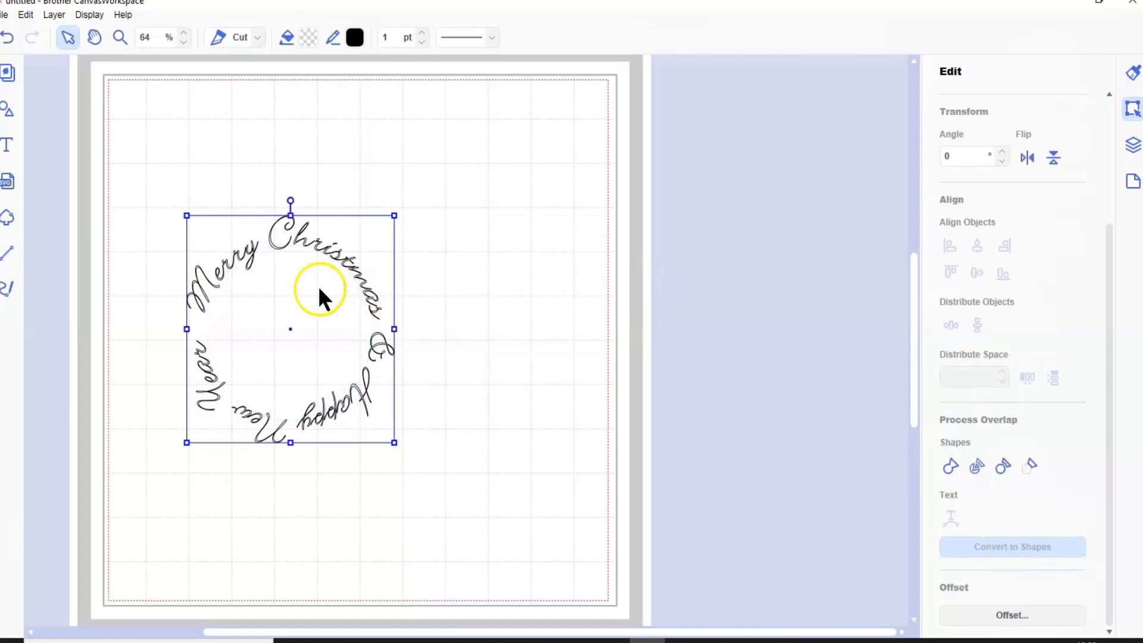
{"action": "left_click", "coordinate": [526, 296]}
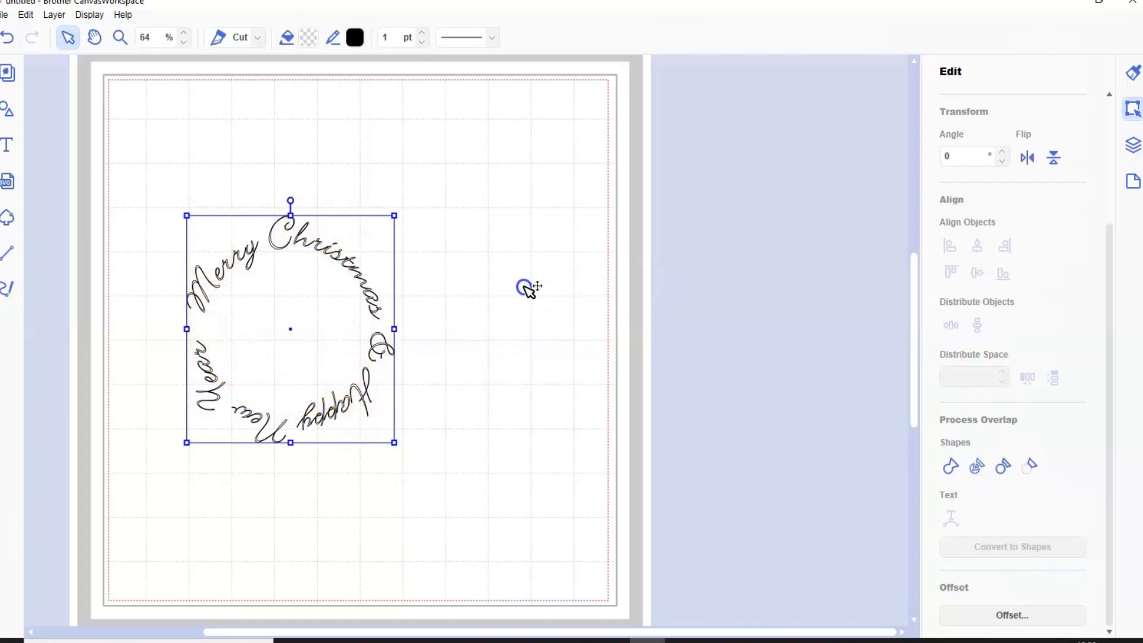
{"action": "left_click_drag", "start_coordinate": [309, 250], "coordinate": [338, 216]}
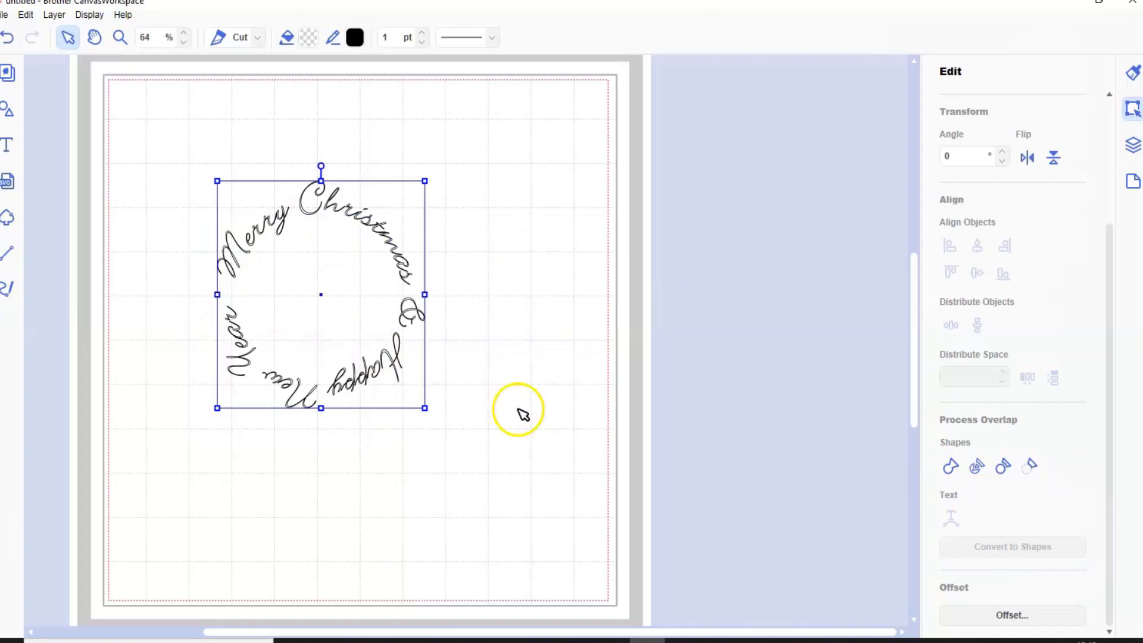
Step: Add a plain circle shape and enlarge it over the circular text as an outer border
{"action": "left_click", "coordinate": [13, 119]}
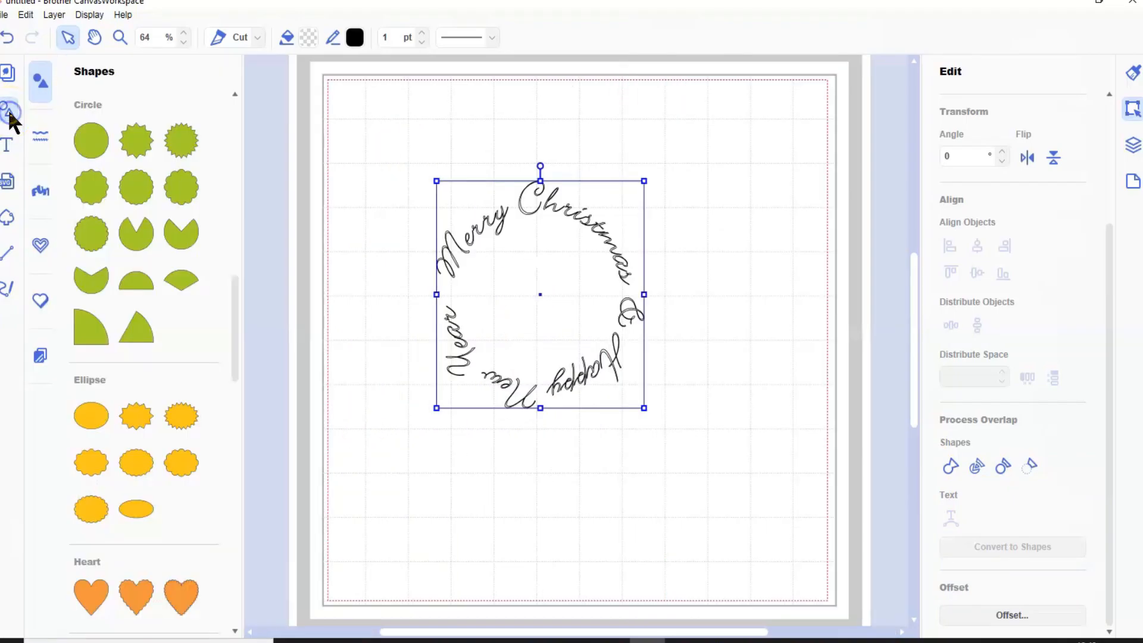
{"action": "left_click", "coordinate": [102, 149]}
{"action": "left_click", "coordinate": [40, 122]}
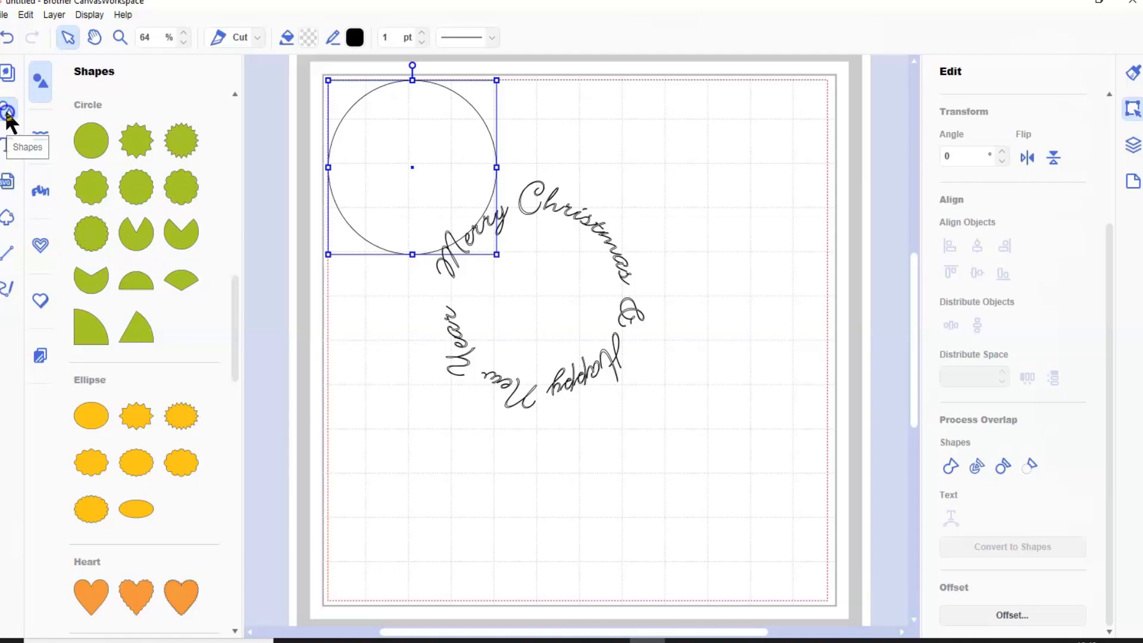
{"action": "left_click", "coordinate": [9, 113]}
{"action": "left_click_drag", "start_coordinate": [180, 127], "coordinate": [324, 228]}
{"action": "left_click_drag", "start_coordinate": [247, 361], "coordinate": [190, 424]}
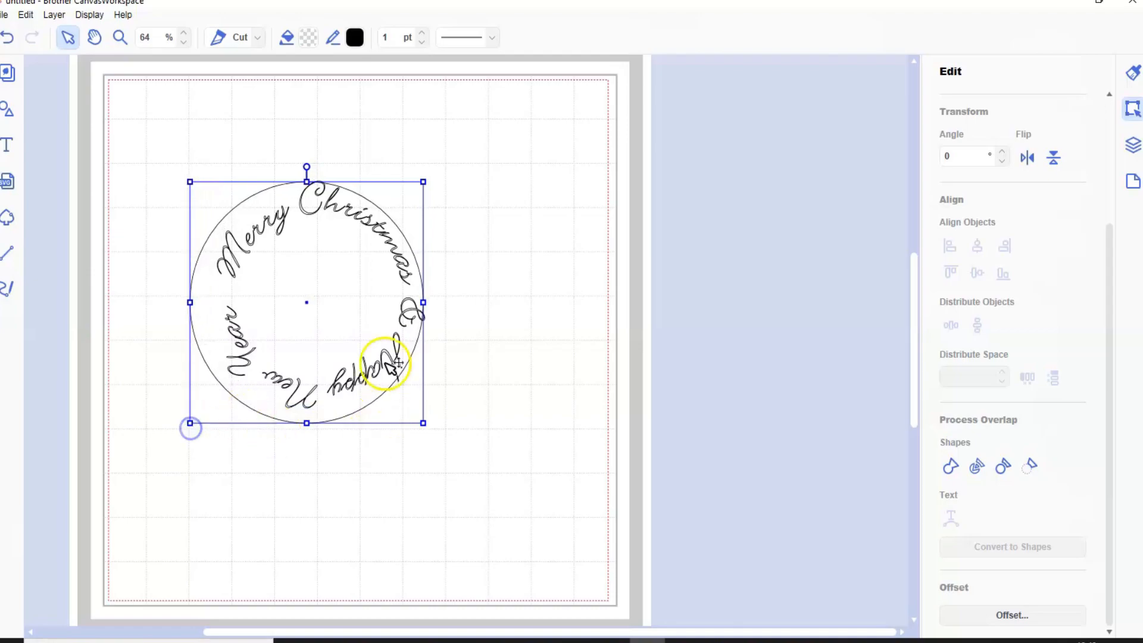
{"action": "left_click", "coordinate": [245, 191]}
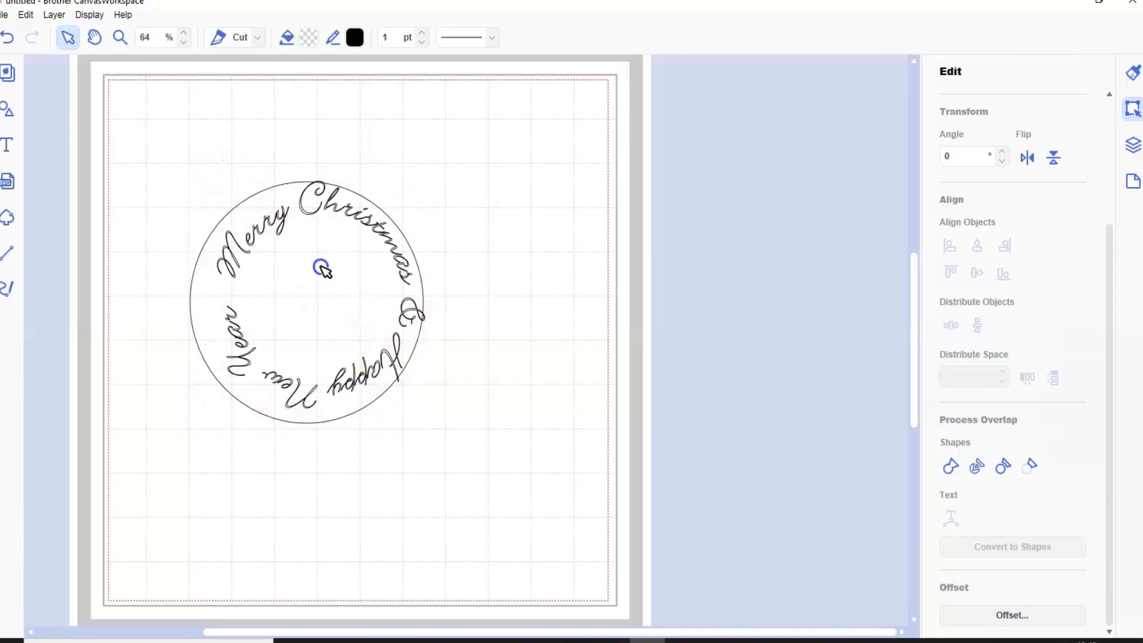
Step: Center the circular text and the outer circle on each other horizontally and vertically
{"action": "key", "text": "ctrl+a"}
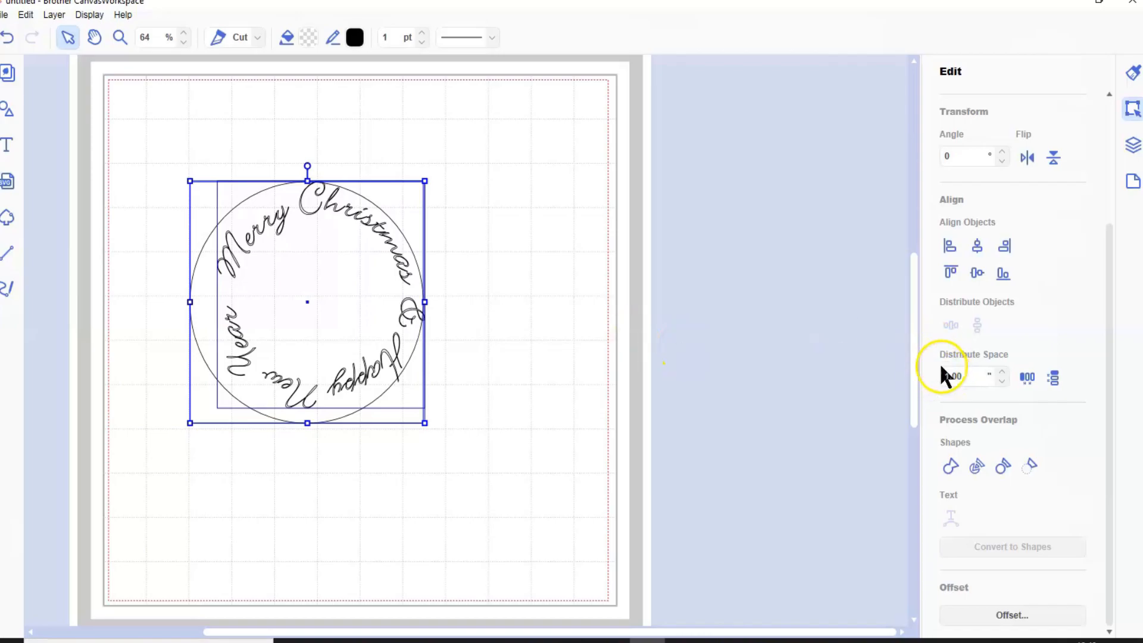
{"action": "left_click", "coordinate": [975, 271]}
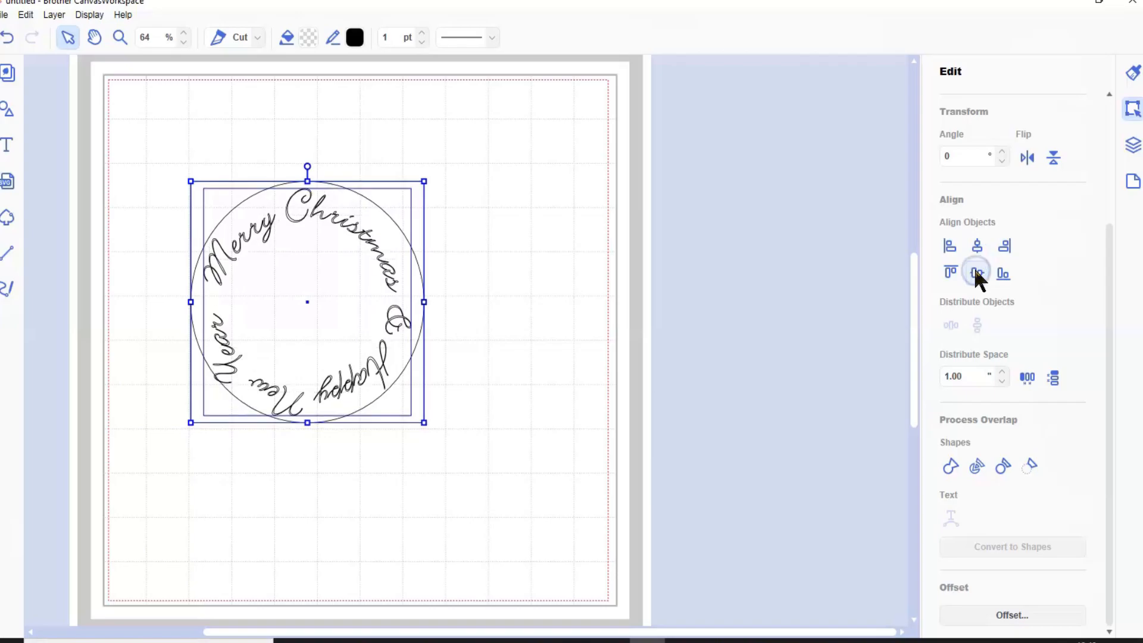
{"action": "left_click", "coordinate": [535, 502]}
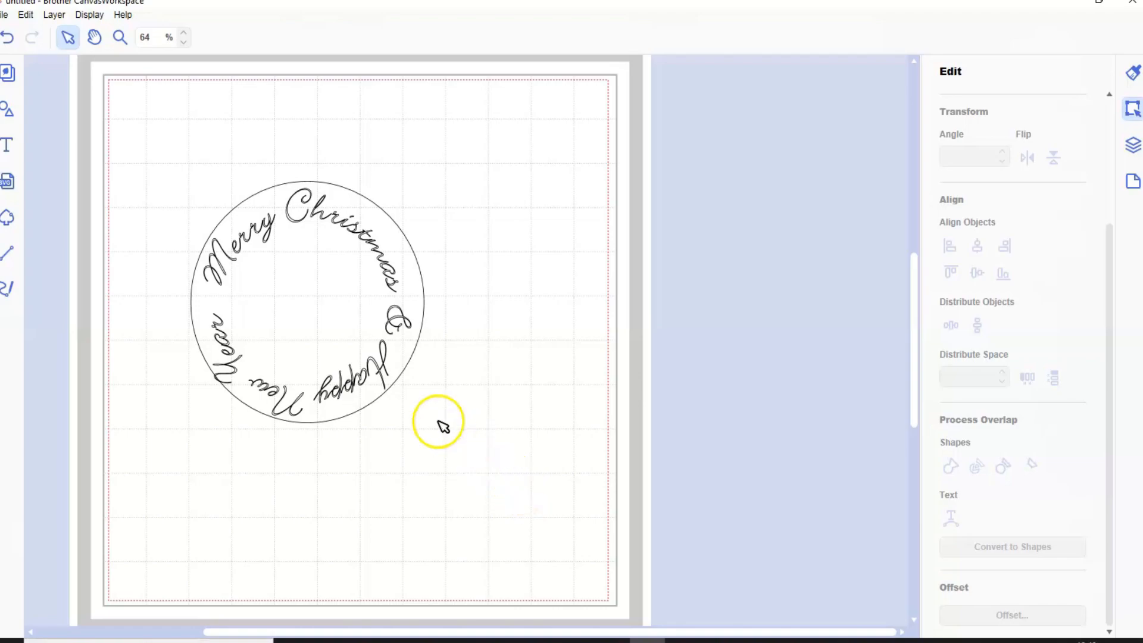
Step: Draw a freehand wavy line across the mat above the circle design
{"action": "left_click", "coordinate": [9, 290]}
{"action": "mouse_move", "coordinate": [123, 187]}
{"action": "left_mouse_down"}
{"action": "mouse_move", "coordinate": [176, 146]}
{"action": "mouse_move", "coordinate": [248, 123]}
{"action": "mouse_move", "coordinate": [354, 155]}
{"action": "mouse_move", "coordinate": [464, 157]}
{"action": "mouse_move", "coordinate": [534, 124]}
{"action": "mouse_move", "coordinate": [608, 144]}
{"action": "left_mouse_up"}
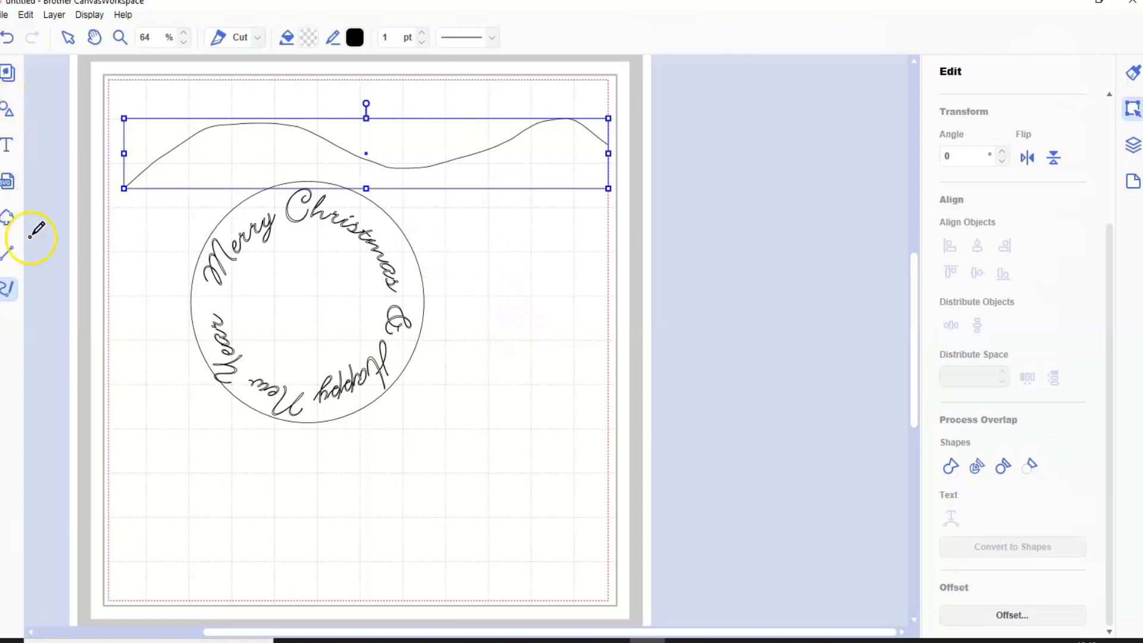
{"action": "left_click", "coordinate": [8, 288]}
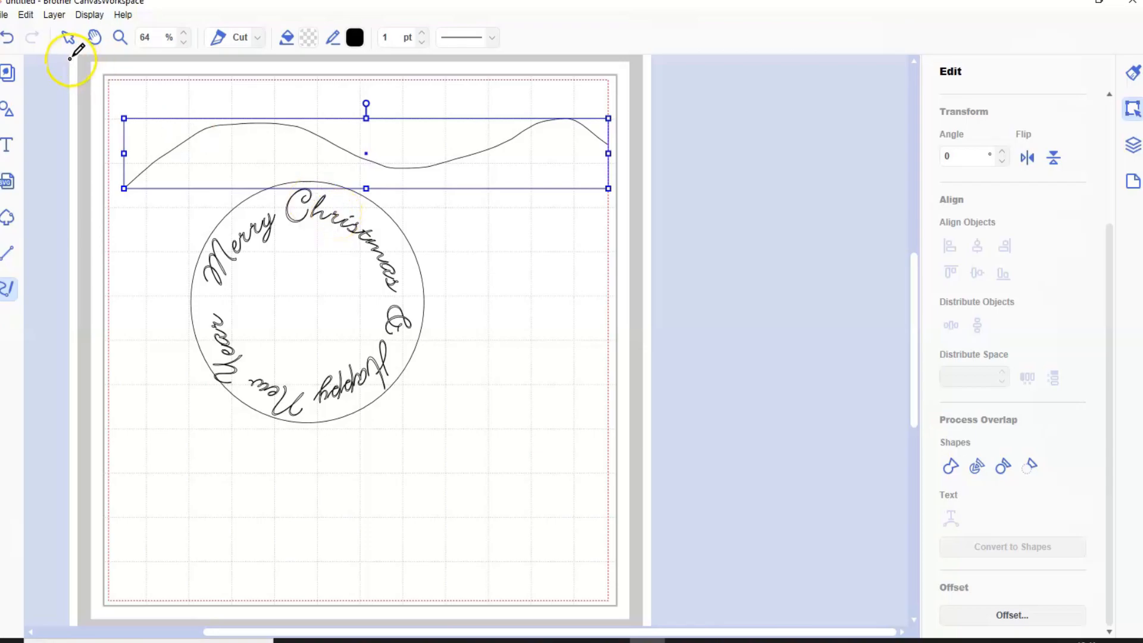
Step: Undo the edits back to the right-aligned "Merry Christmas & Happy new year" text on the circle
{"action": "left_click", "coordinate": [67, 37]}
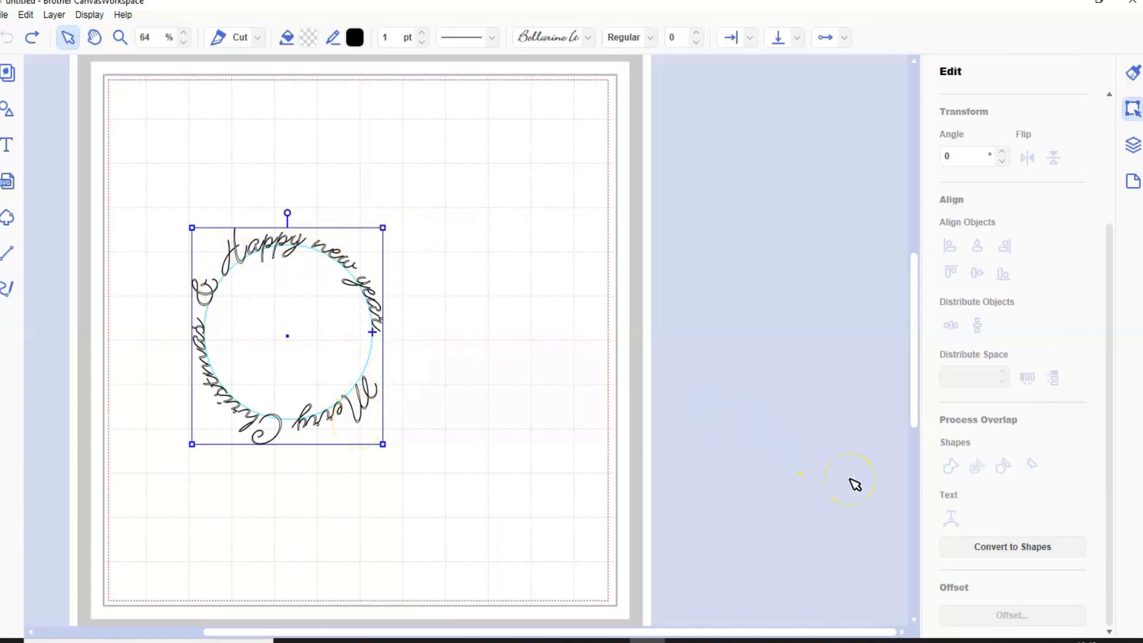
{"action": "left_click", "coordinate": [549, 451]}
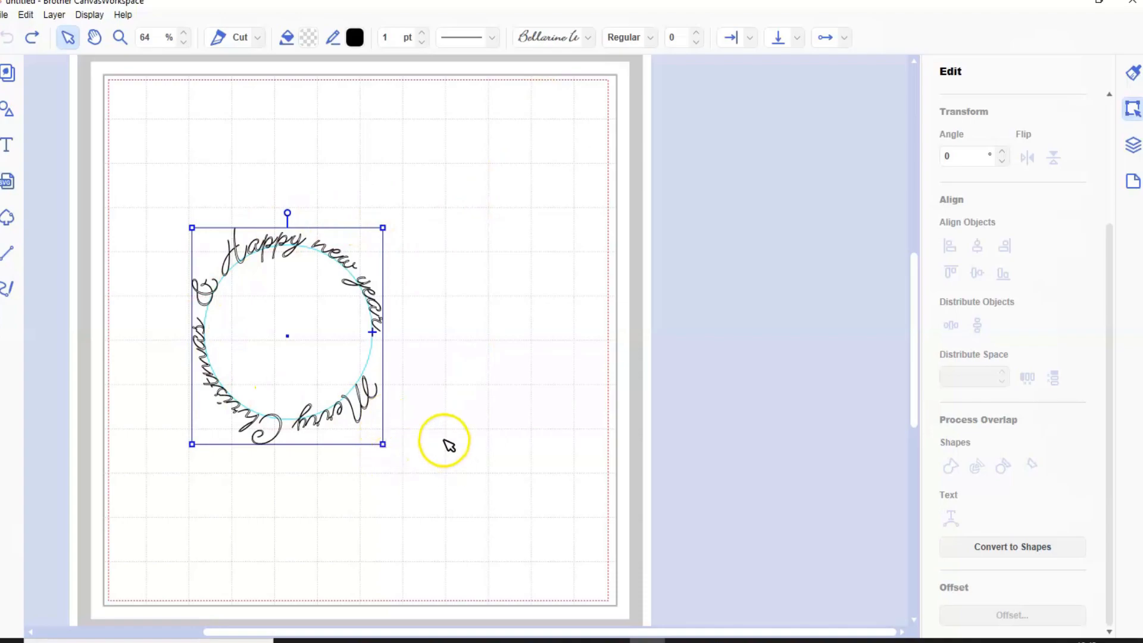
Step: Add the text "hello" above the circular phrase, toward its upper right
{"action": "left_click", "coordinate": [8, 145]}
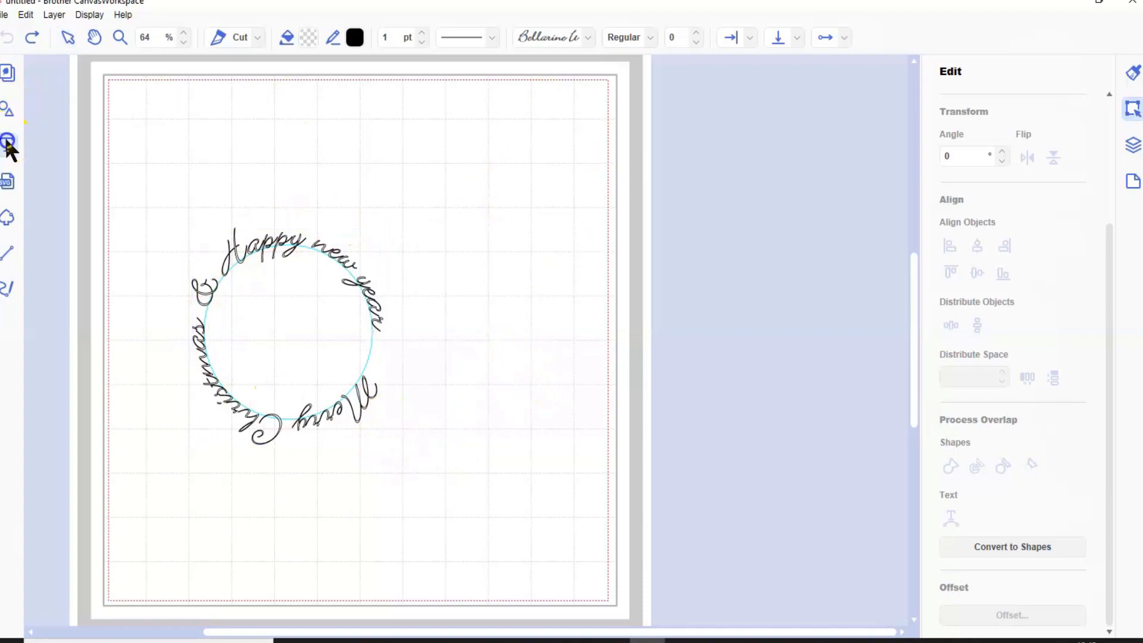
{"action": "left_click", "coordinate": [368, 145]}
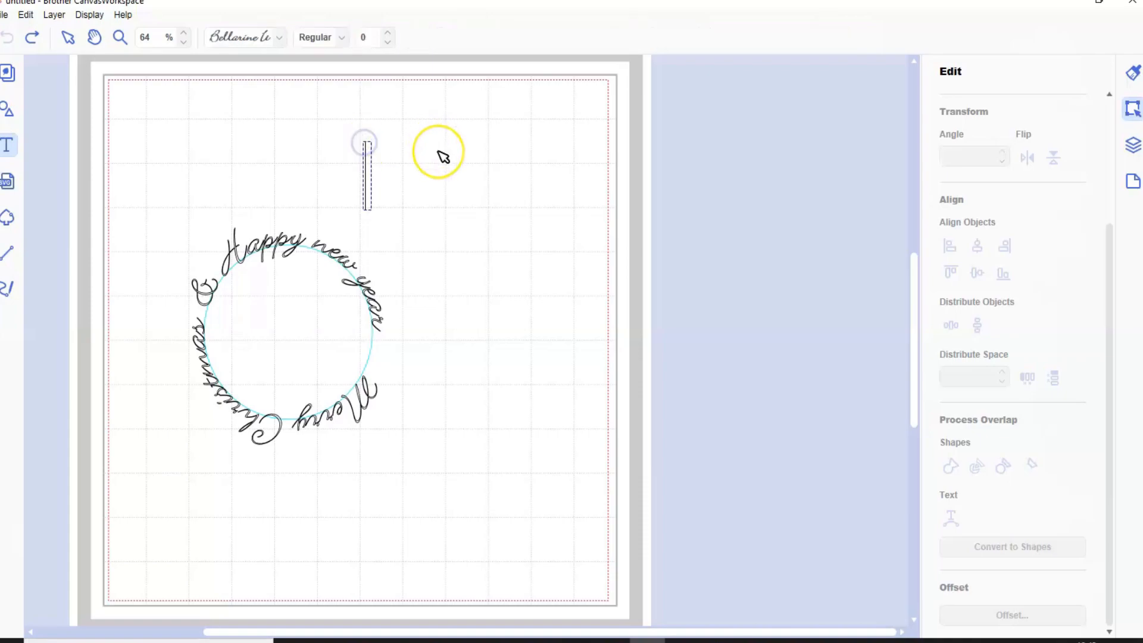
{"action": "key", "text": "Escape"}
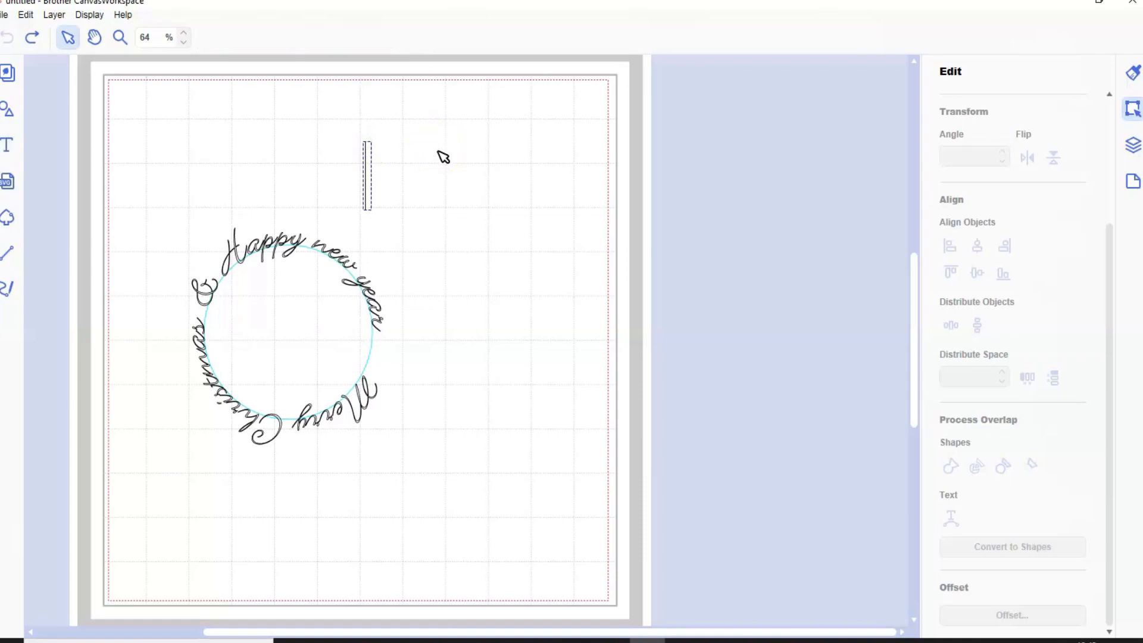
{"action": "type", "text": "hello"}
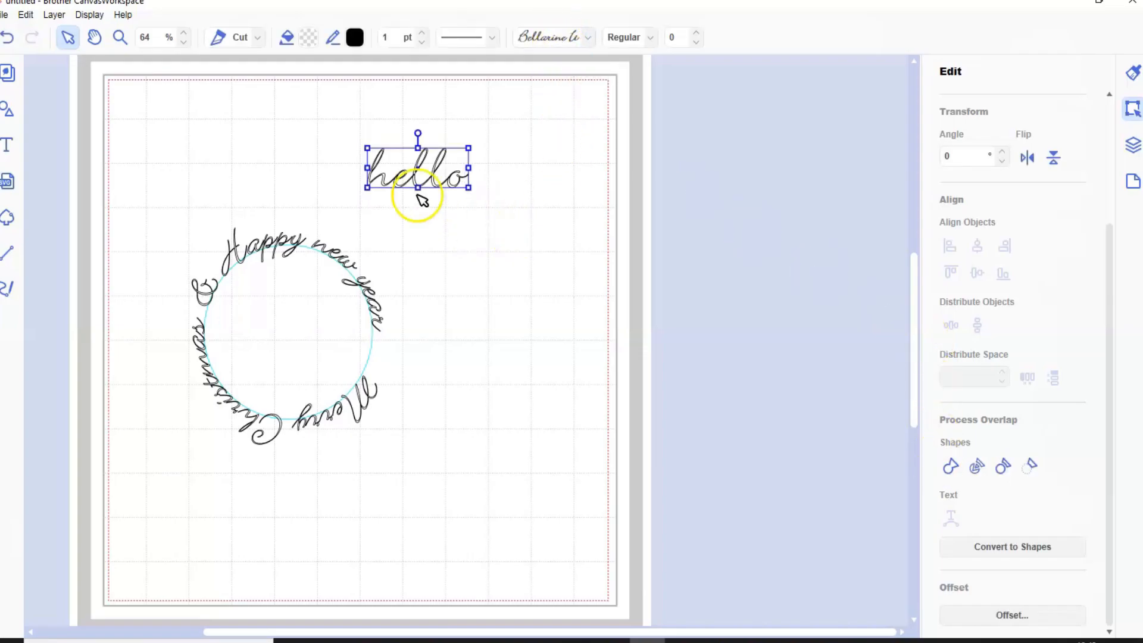
Step: Add the wide, low right-triangle shape to the mat from the basic shapes
{"action": "left_click", "coordinate": [7, 109]}
{"action": "left_click", "coordinate": [36, 207]}
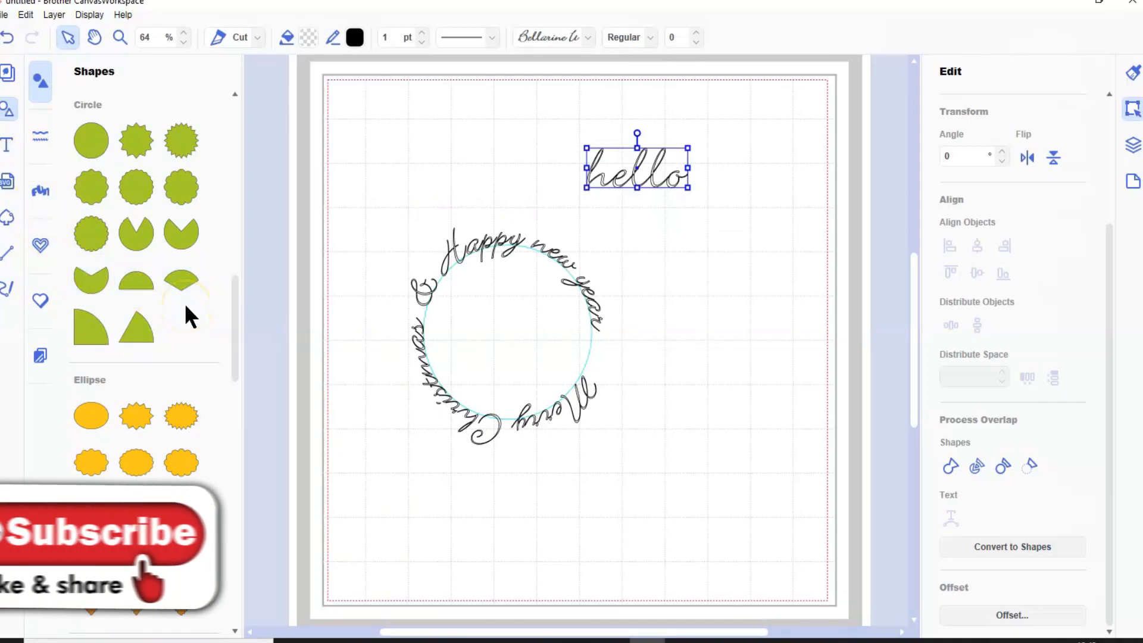
{"action": "scroll", "coordinate": [185, 302], "scroll_direction": "up", "scroll_amount": 3}
{"action": "left_click", "coordinate": [102, 209]}
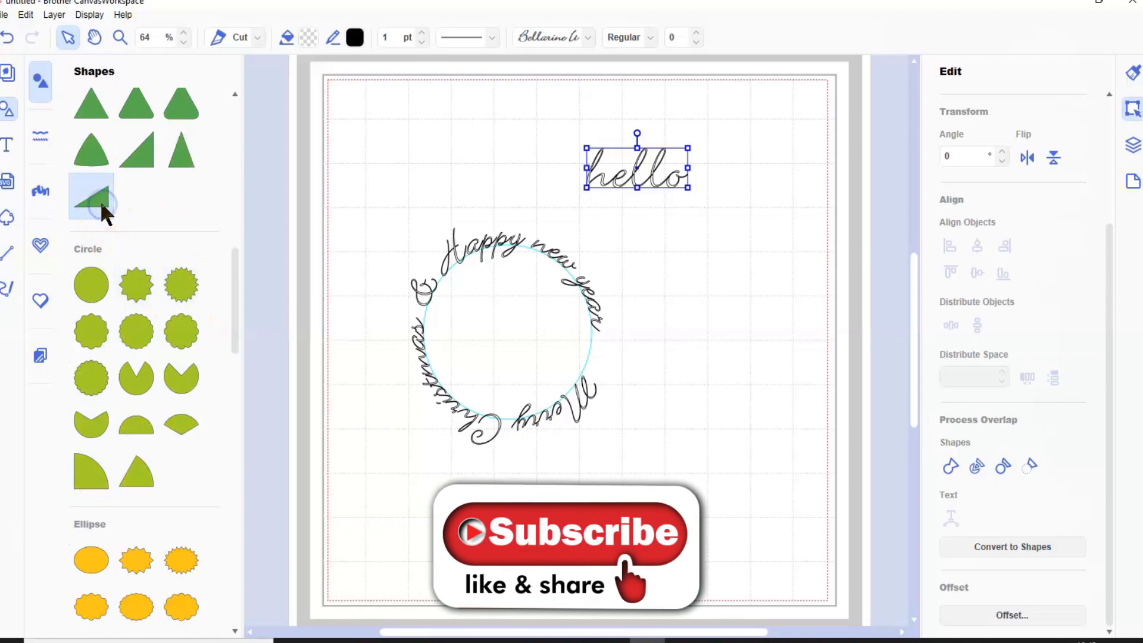
{"action": "left_click", "coordinate": [6, 114]}
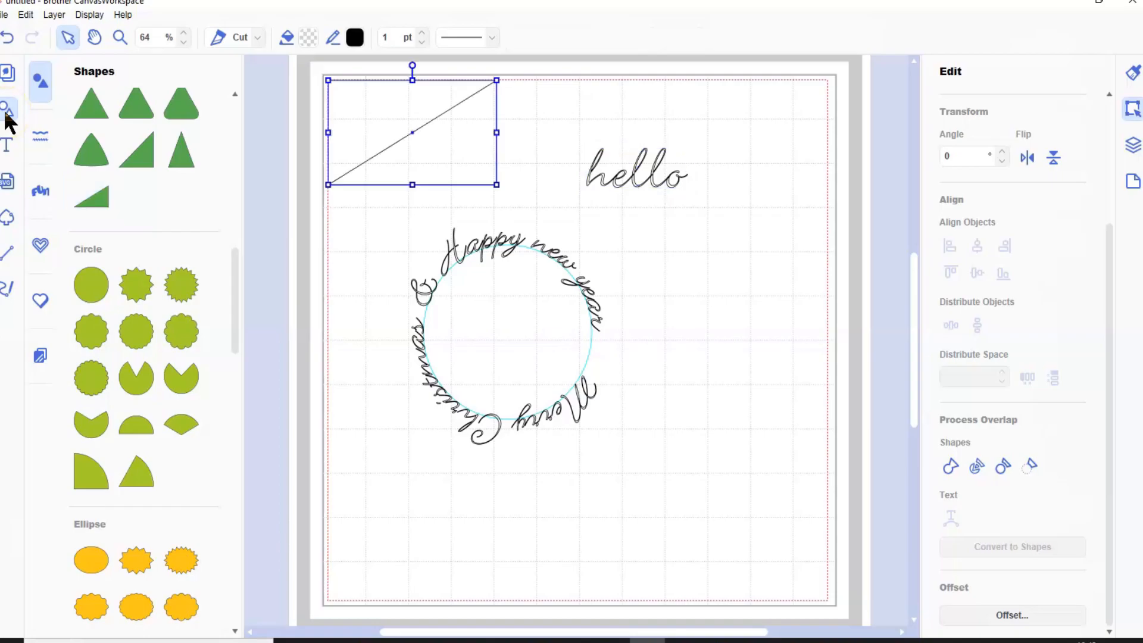
Step: Move the right triangle to the right of the "hello" text and select both objects together
{"action": "left_click", "coordinate": [6, 114]}
{"action": "left_click_drag", "start_coordinate": [250, 154], "coordinate": [657, 206]}
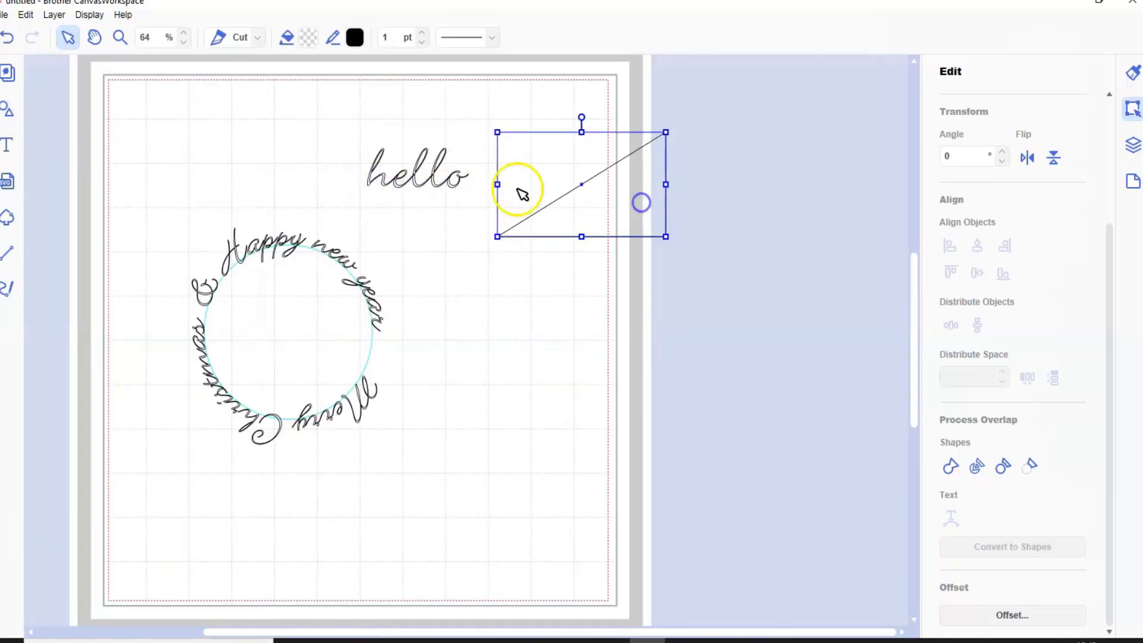
{"action": "left_click", "coordinate": [436, 176], "text": "shift"}
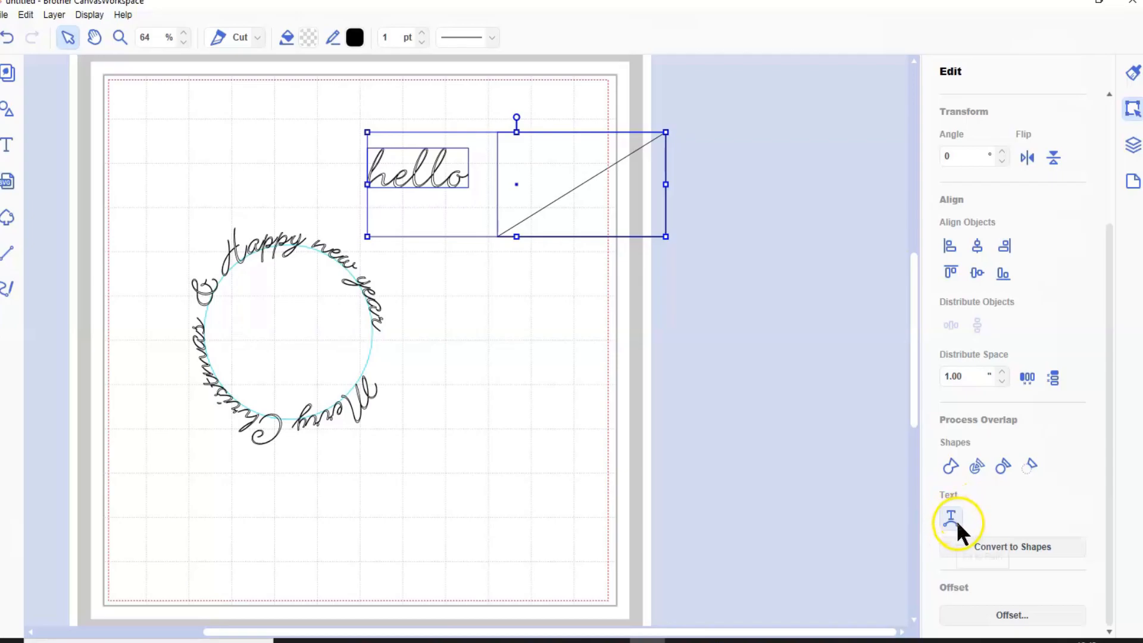
{"action": "left_click", "coordinate": [541, 326]}
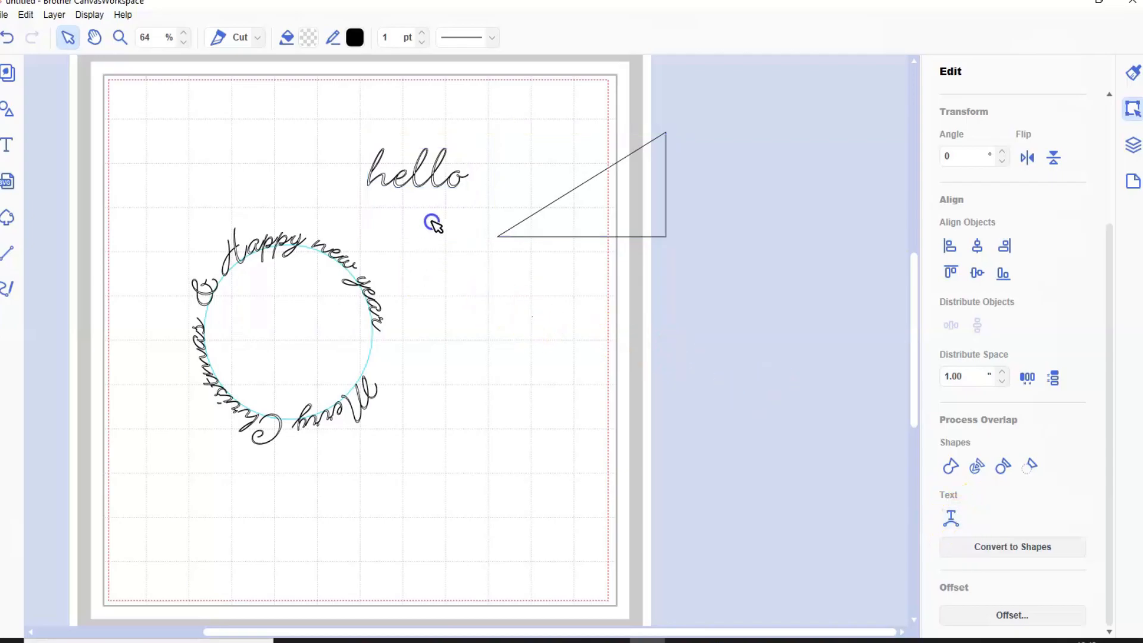
Step: Select the "hello" text and the triangle together one after the other, and again with a selection box around both
{"action": "left_click", "coordinate": [440, 180]}
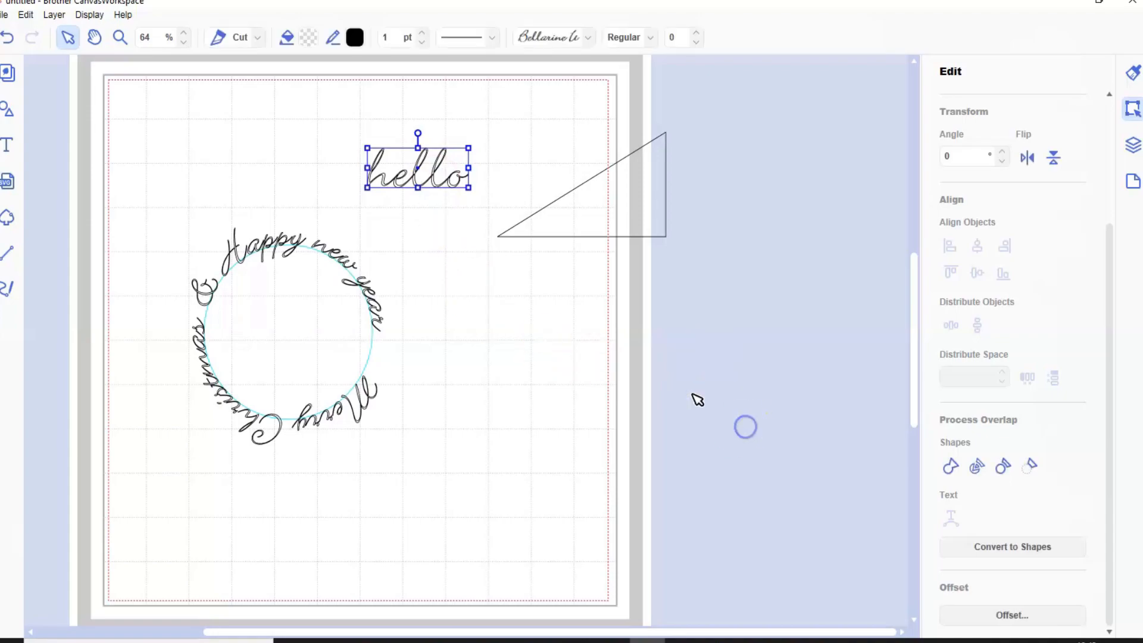
{"action": "left_click", "coordinate": [948, 465]}
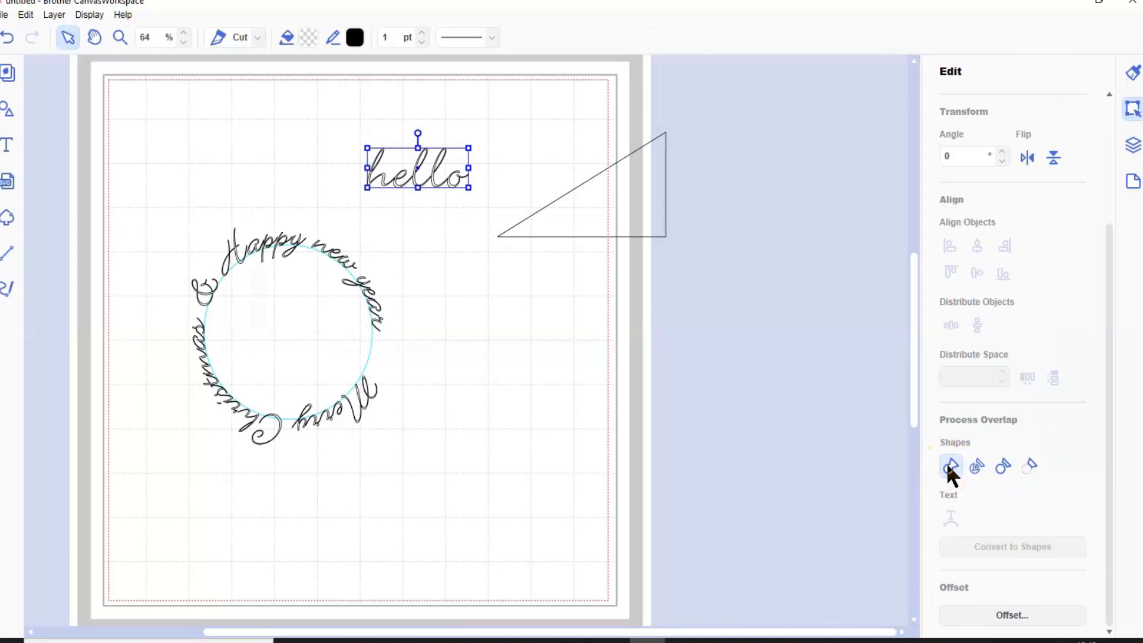
{"action": "left_click", "coordinate": [564, 215], "text": "shift"}
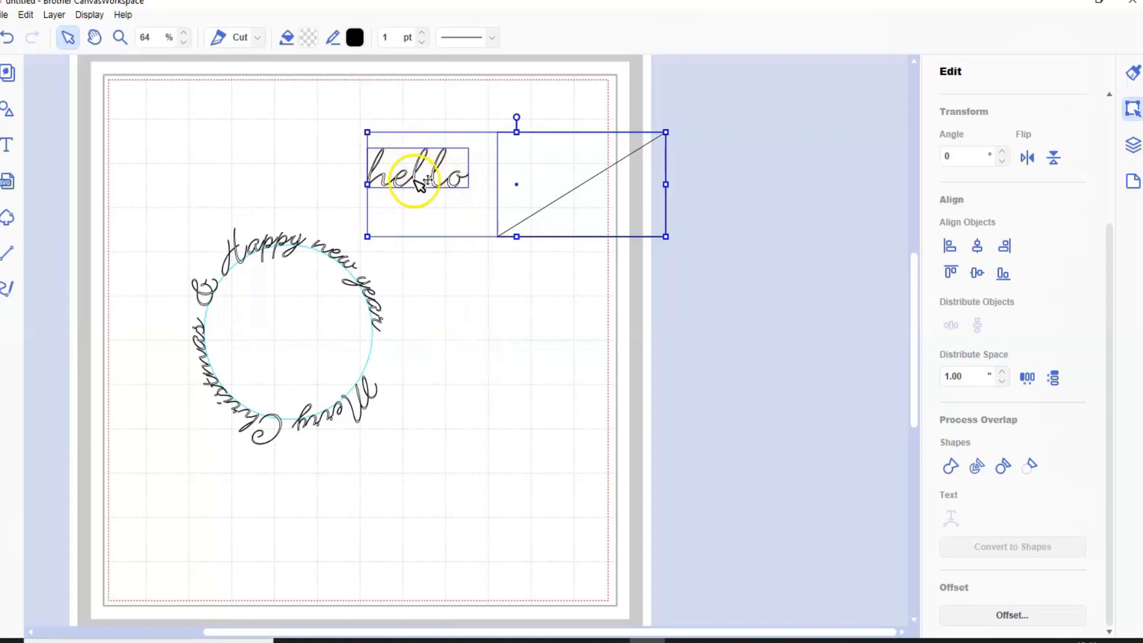
{"action": "left_click", "coordinate": [474, 284]}
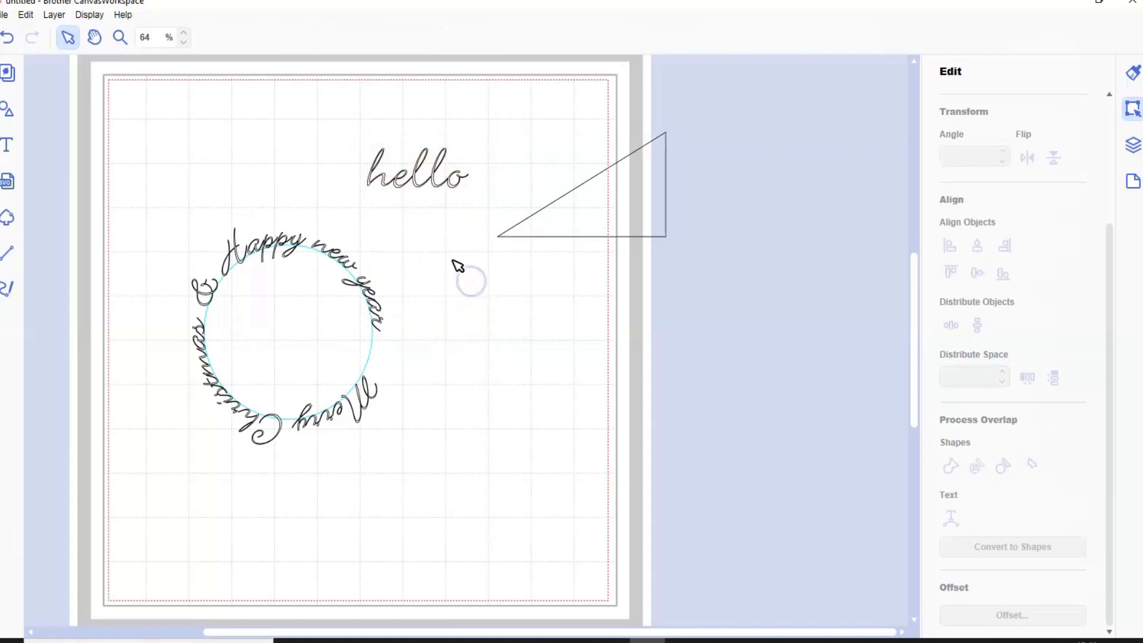
{"action": "left_click_drag", "start_coordinate": [366, 119], "coordinate": [680, 285]}
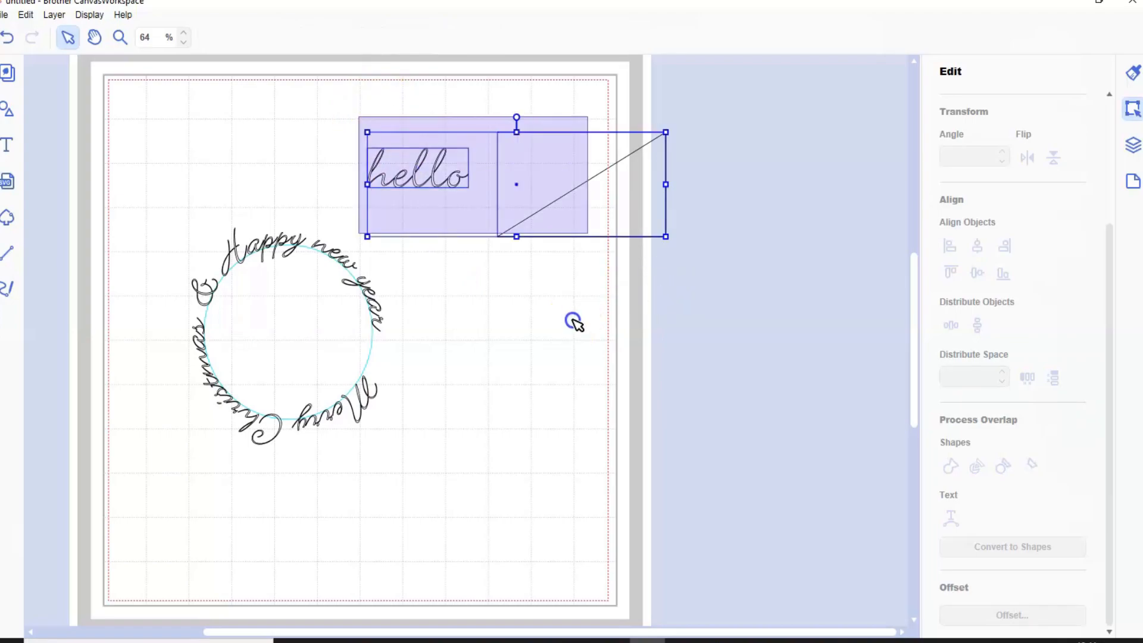
Step: Select all objects on the mat and delete them
{"action": "key", "text": "ctrl+a"}
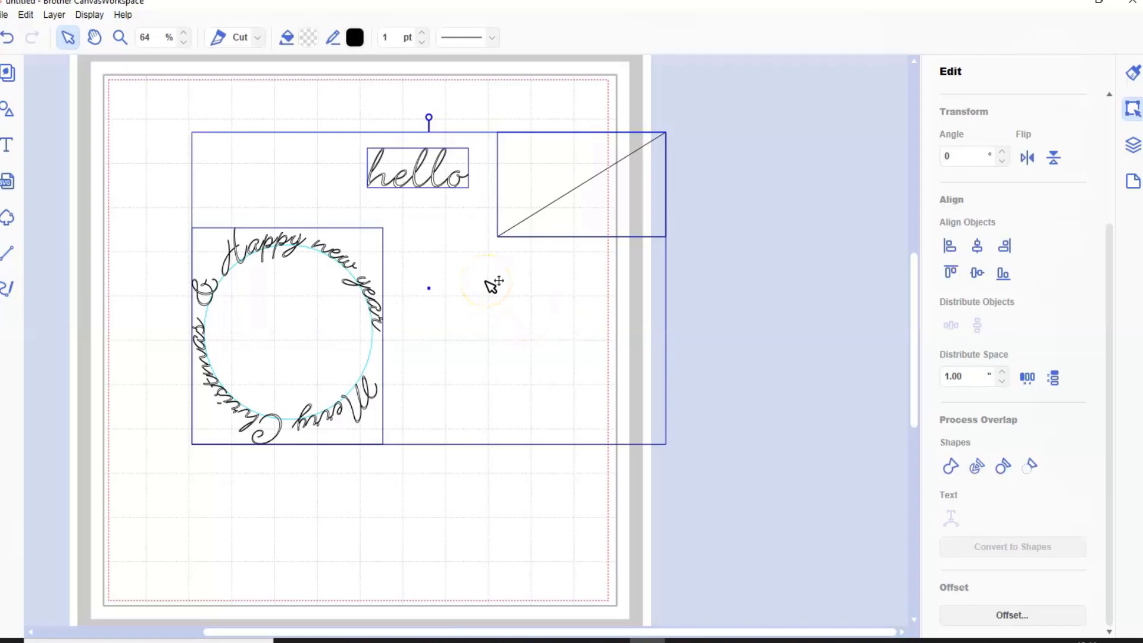
{"action": "key", "text": "Delete"}
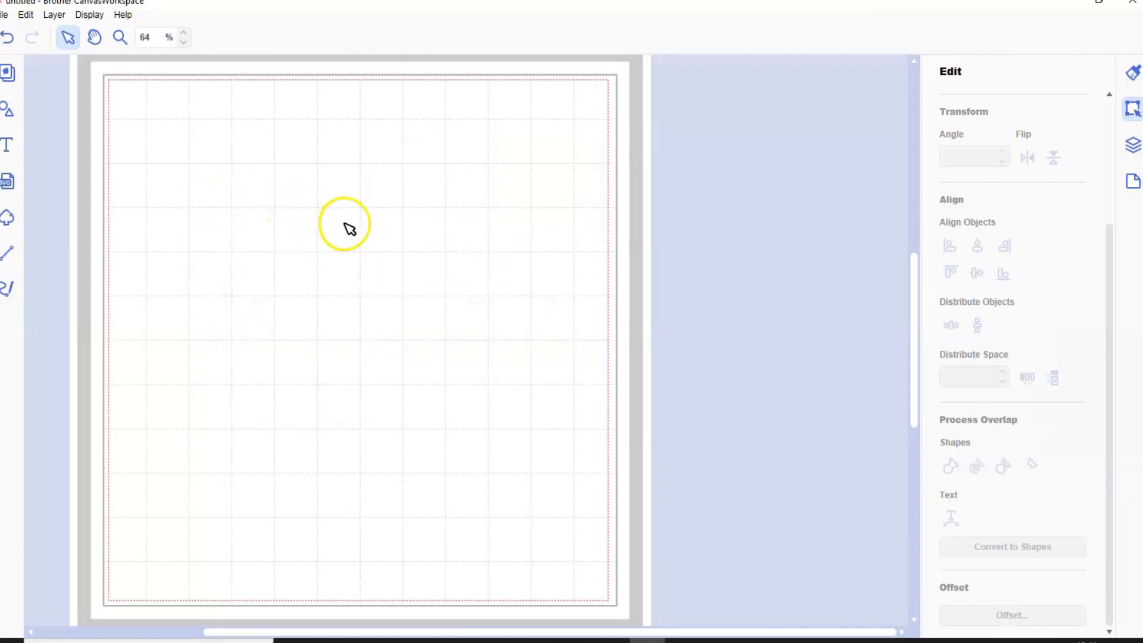
{"action": "left_click", "coordinate": [241, 360]}
Step: Add the text "hello" in the upper-left area of the empty mat
{"action": "left_click", "coordinate": [18, 178]}
{"action": "left_click", "coordinate": [8, 145]}
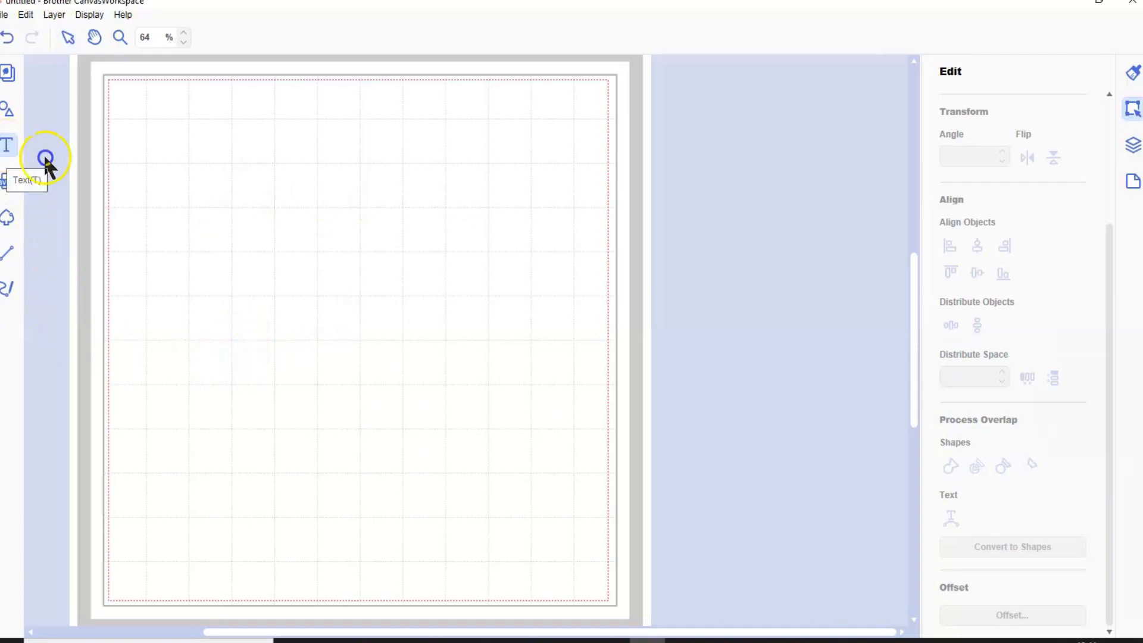
{"action": "left_click", "coordinate": [234, 189]}
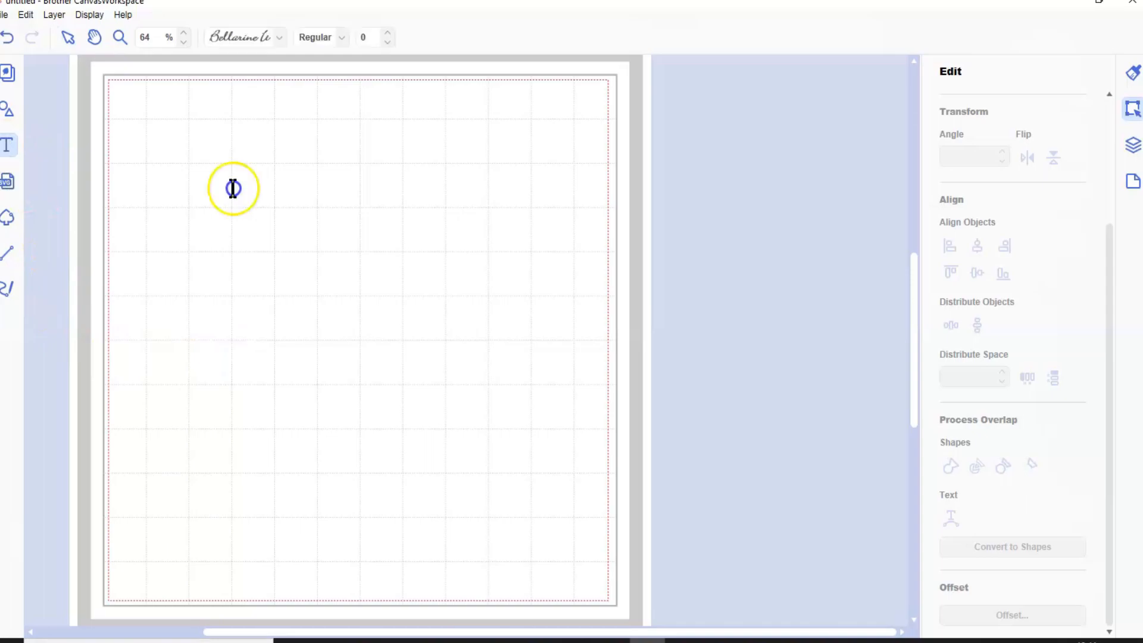
{"action": "key", "text": "Escape"}
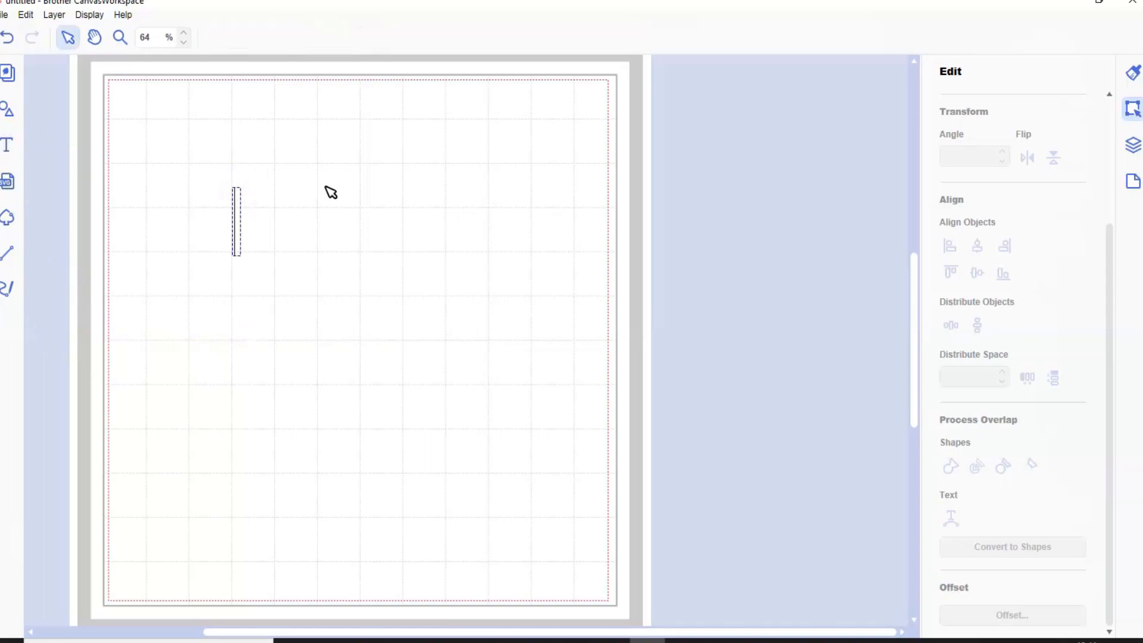
{"action": "type", "text": "hello"}
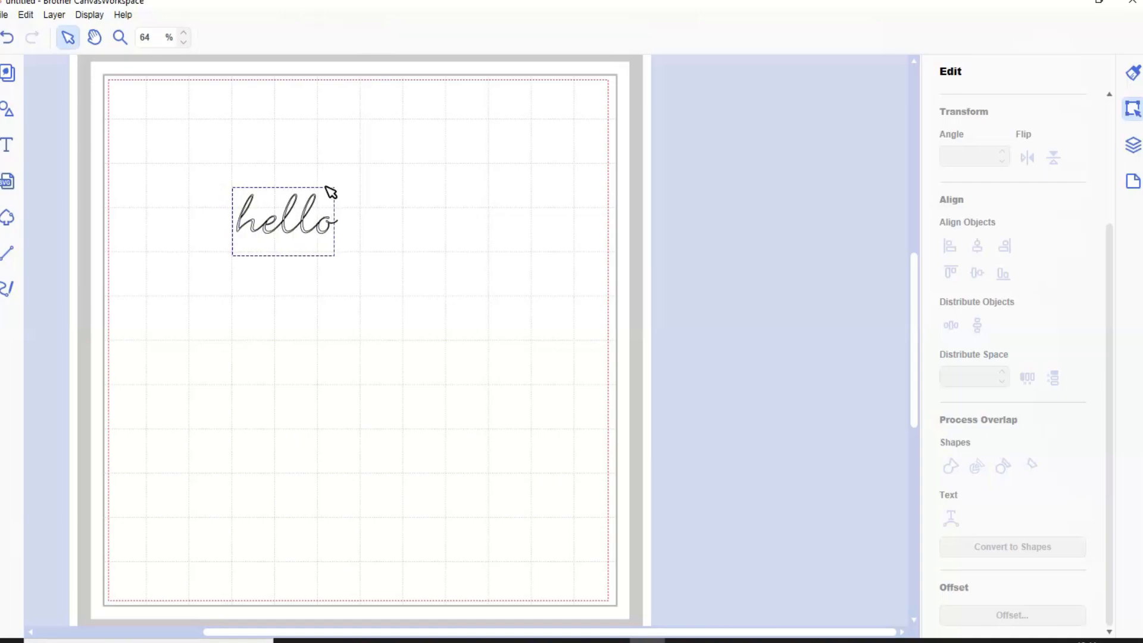
{"action": "left_click", "coordinate": [340, 288]}
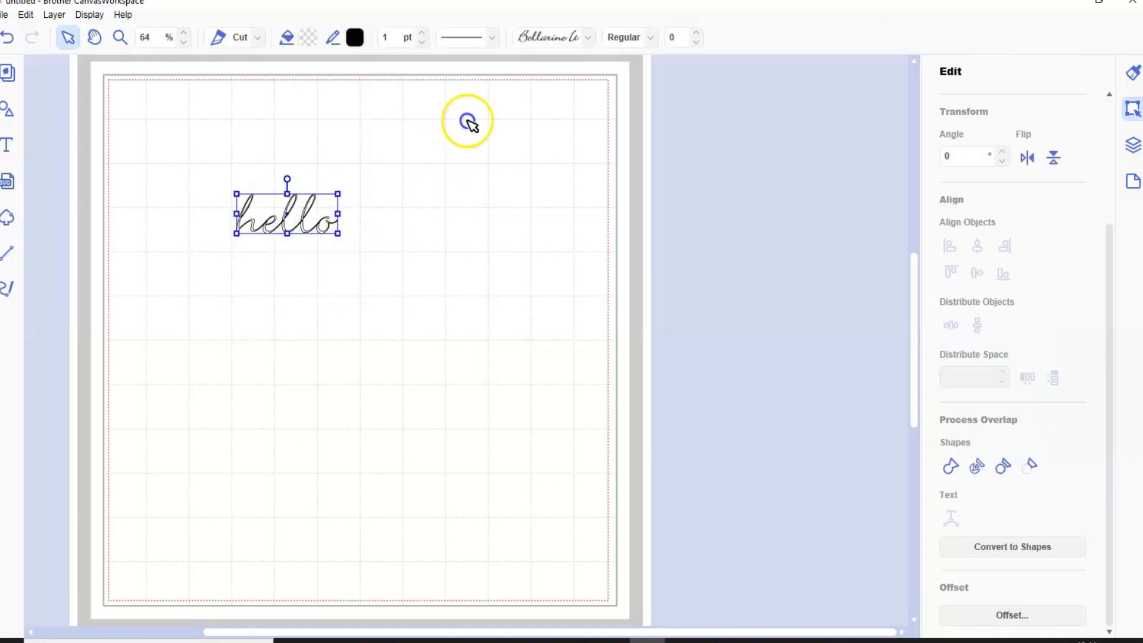
Step: Change the font of the "hello" text to a slanted, condensed script whose letters overlap
{"action": "left_click", "coordinate": [597, 54]}
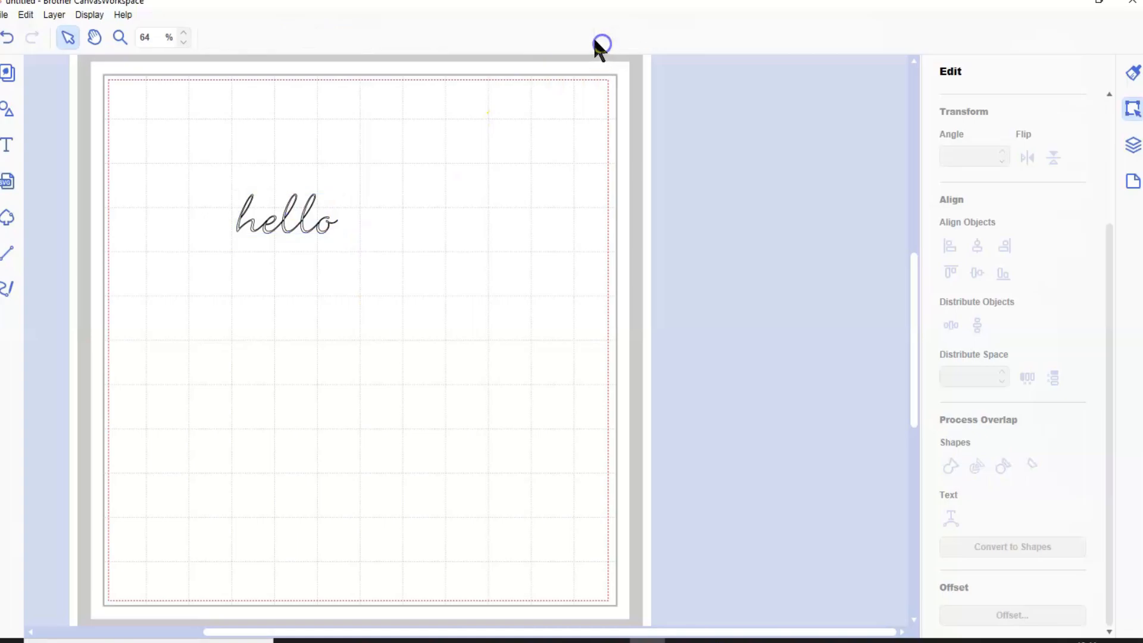
{"action": "left_click", "coordinate": [309, 234]}
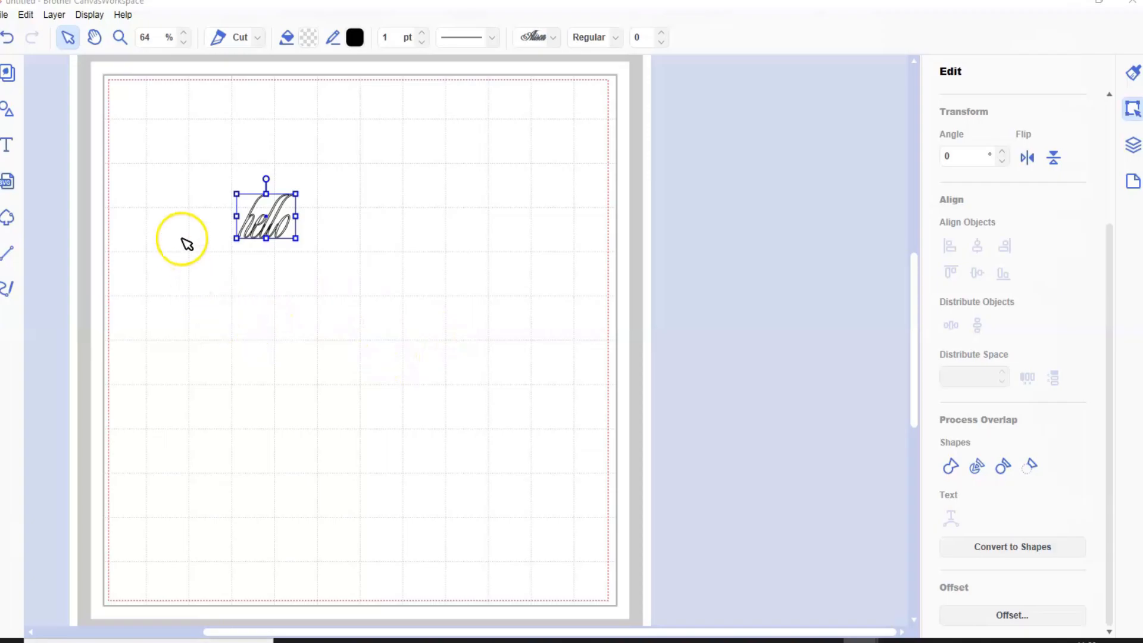
{"action": "left_click", "coordinate": [119, 36]}
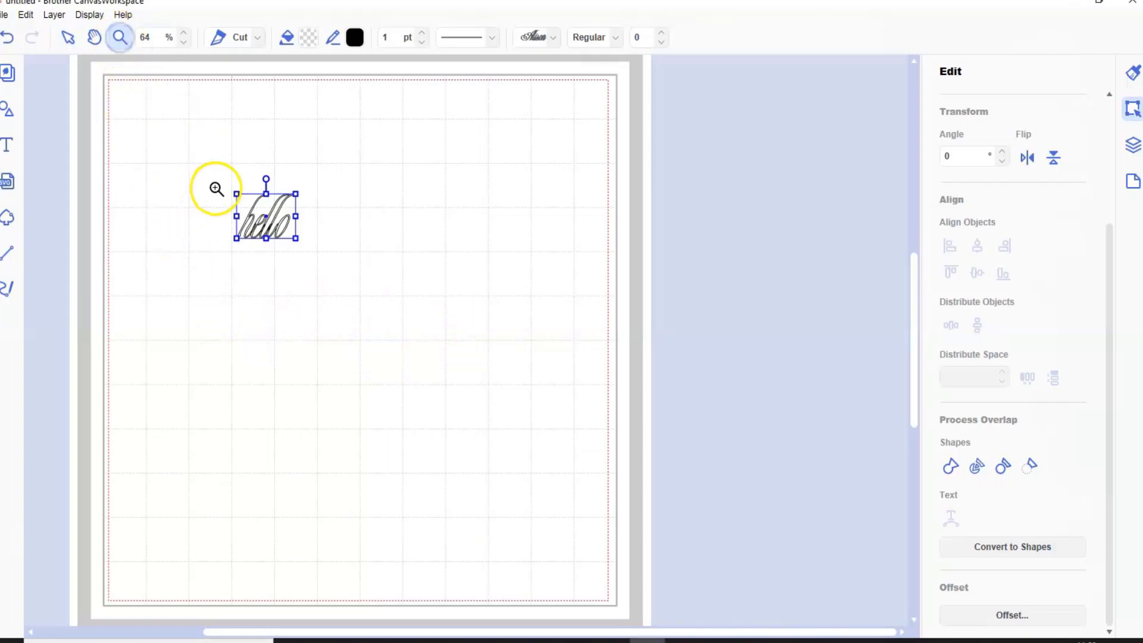
{"action": "left_click_drag", "start_coordinate": [226, 189], "coordinate": [306, 244]}
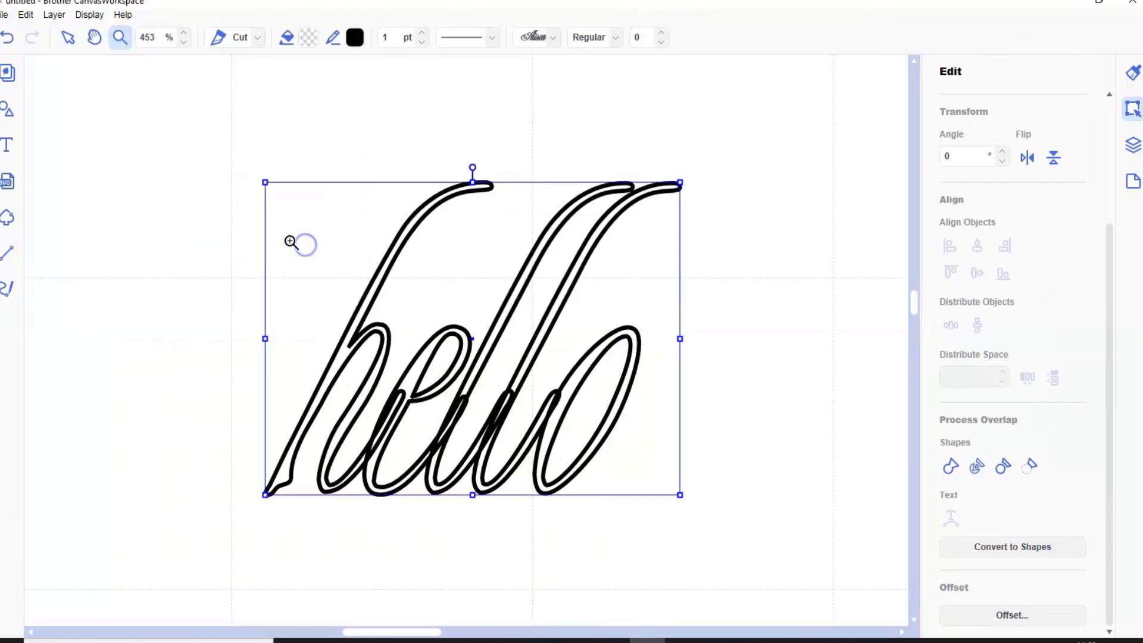
{"action": "left_click", "coordinate": [68, 37]}
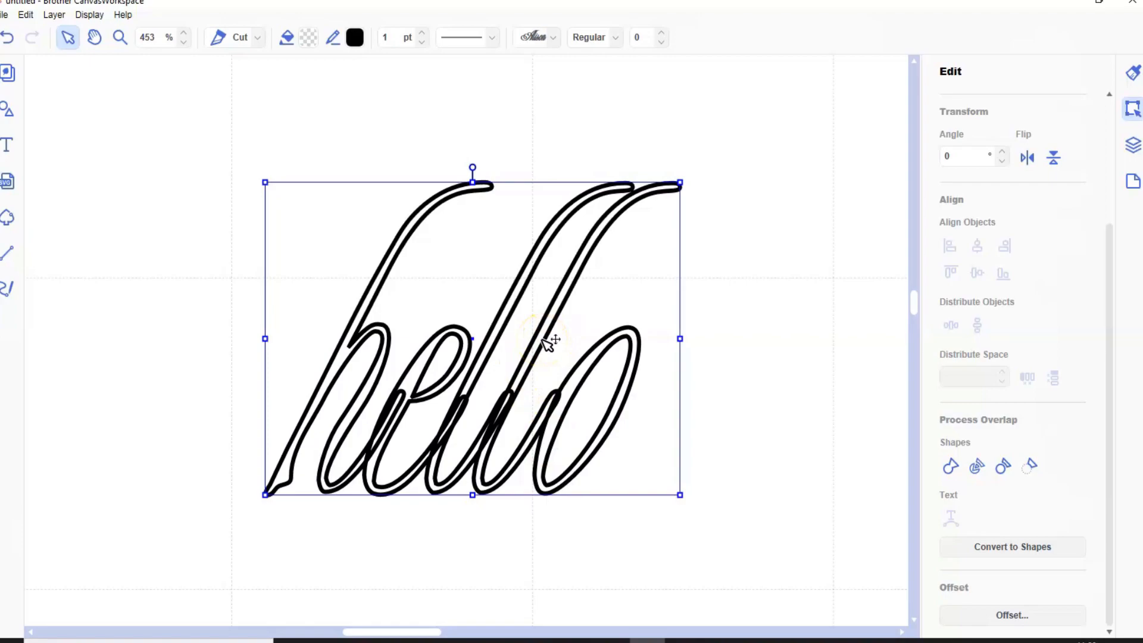
{"action": "scroll", "coordinate": [549, 343], "scroll_direction": "down", "scroll_amount": 1}
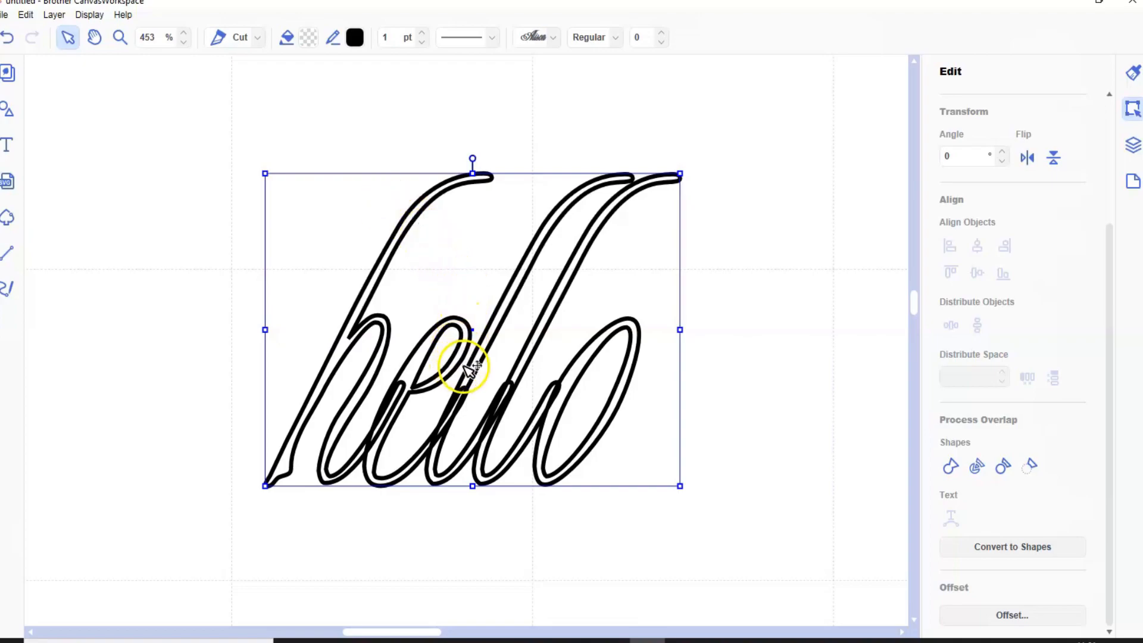
Step: Convert the "hello" text to shapes and open its path for point editing with the control points hidden
{"action": "left_click", "coordinate": [993, 545]}
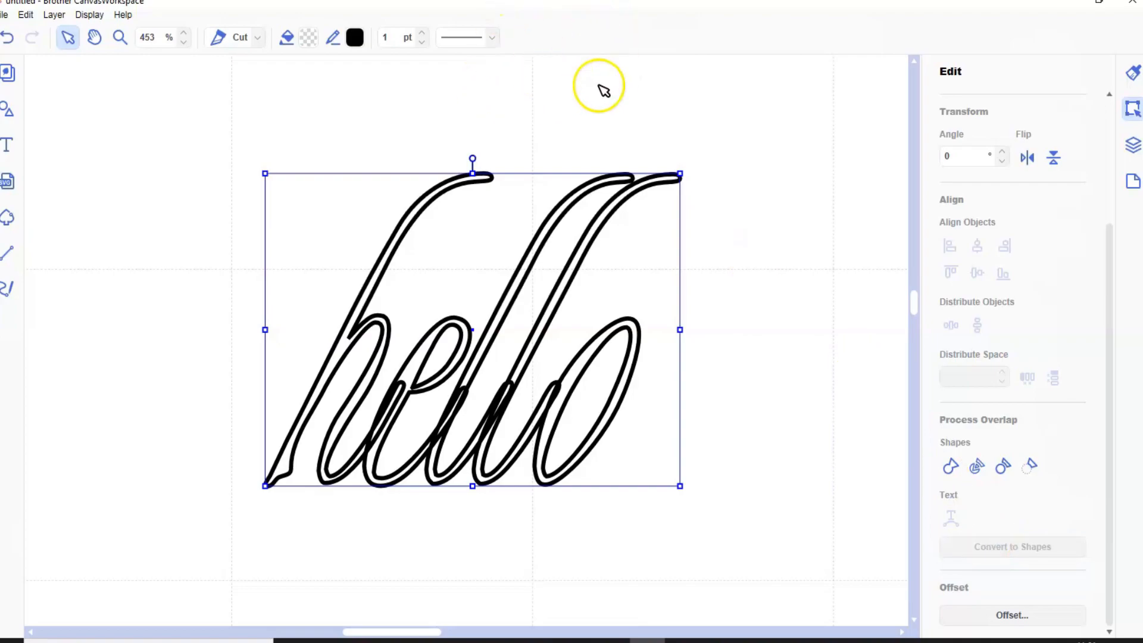
{"action": "double_click", "coordinate": [552, 319]}
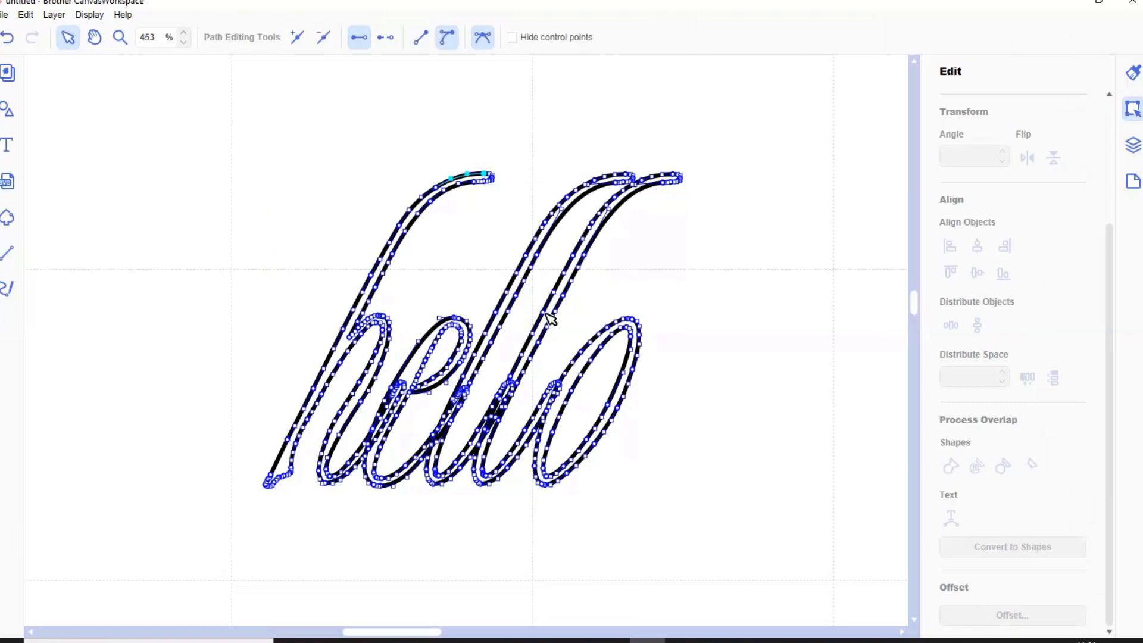
{"action": "left_click", "coordinate": [511, 37]}
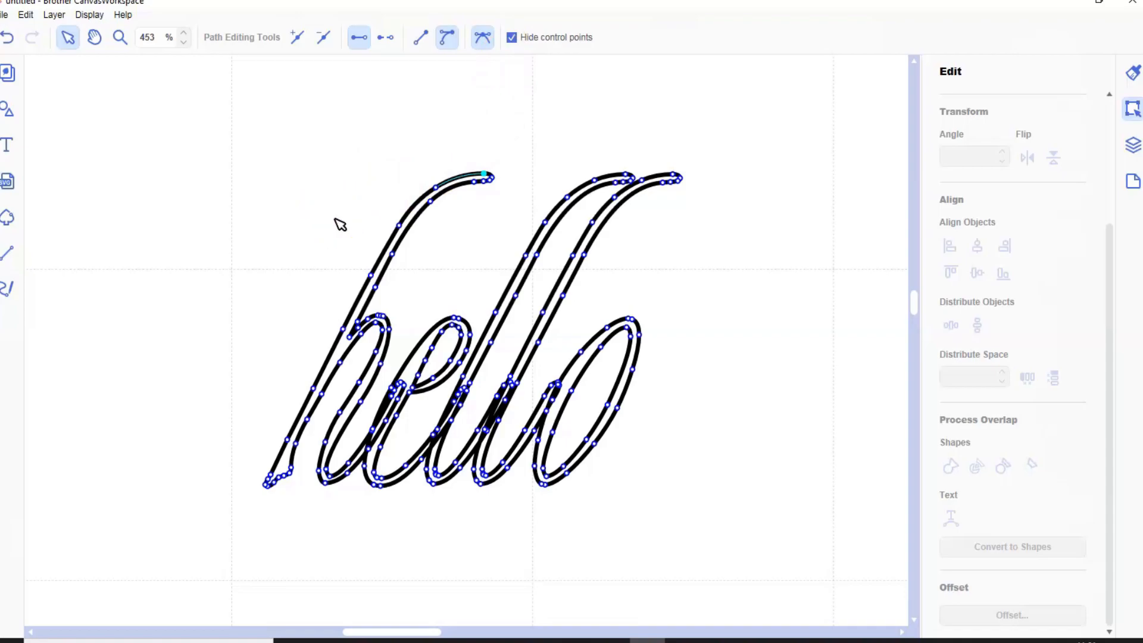
Step: Delete the middle of the three closely spaced path points on top of the h's arch
{"action": "left_click", "coordinate": [120, 37]}
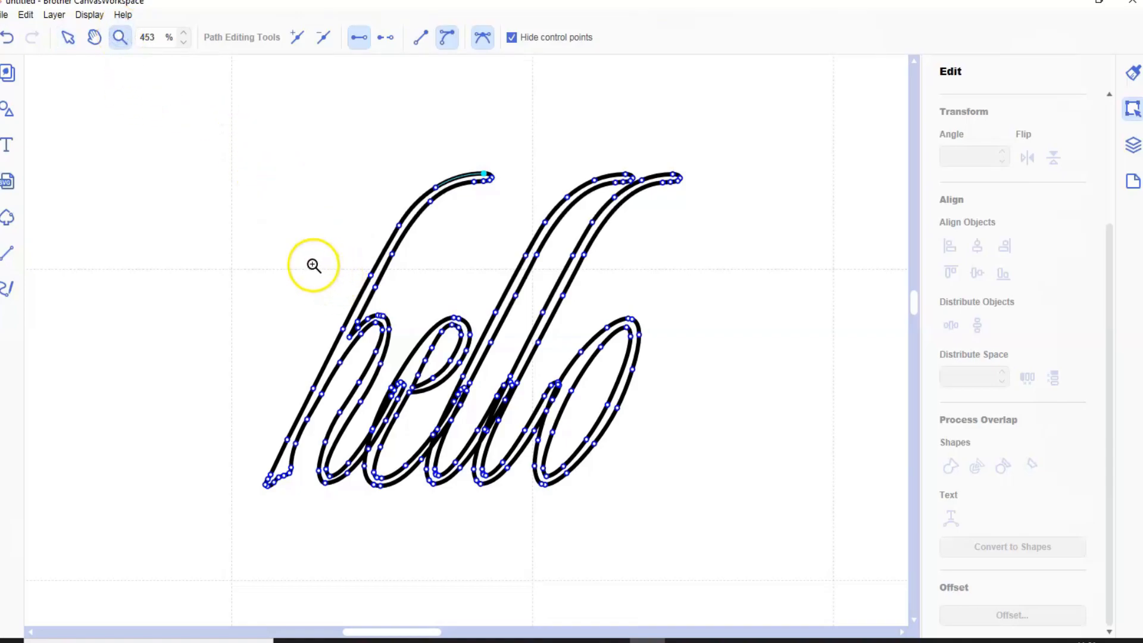
{"action": "left_click_drag", "start_coordinate": [325, 287], "coordinate": [430, 419]}
{"action": "left_click", "coordinate": [68, 40]}
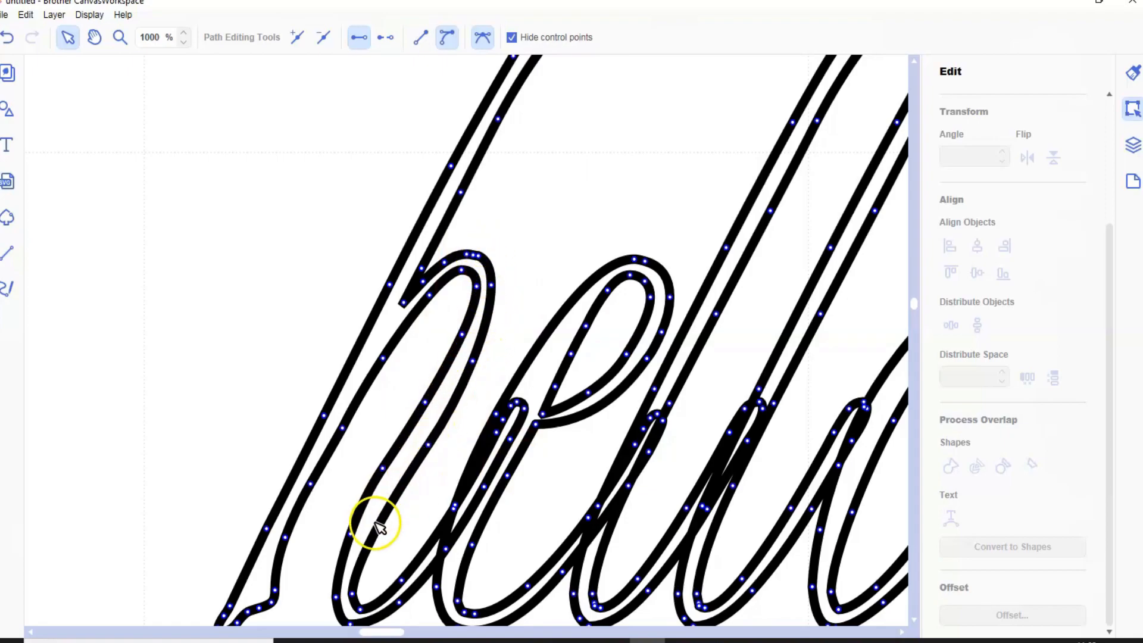
{"action": "left_click", "coordinate": [472, 256]}
{"action": "left_click", "coordinate": [471, 254]}
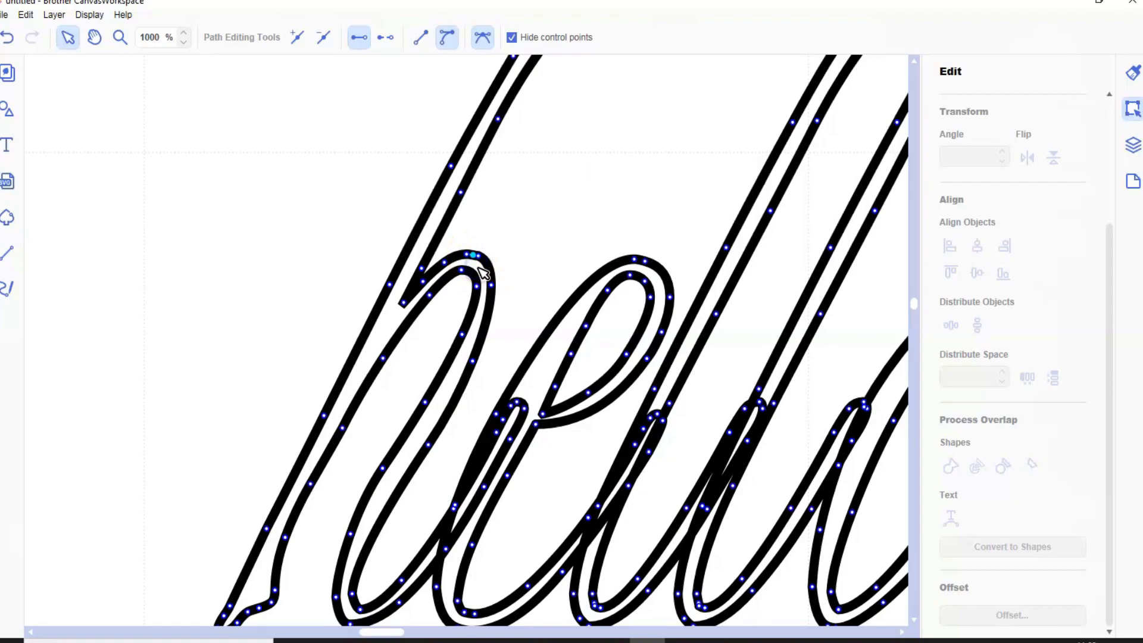
{"action": "left_click", "coordinate": [319, 40]}
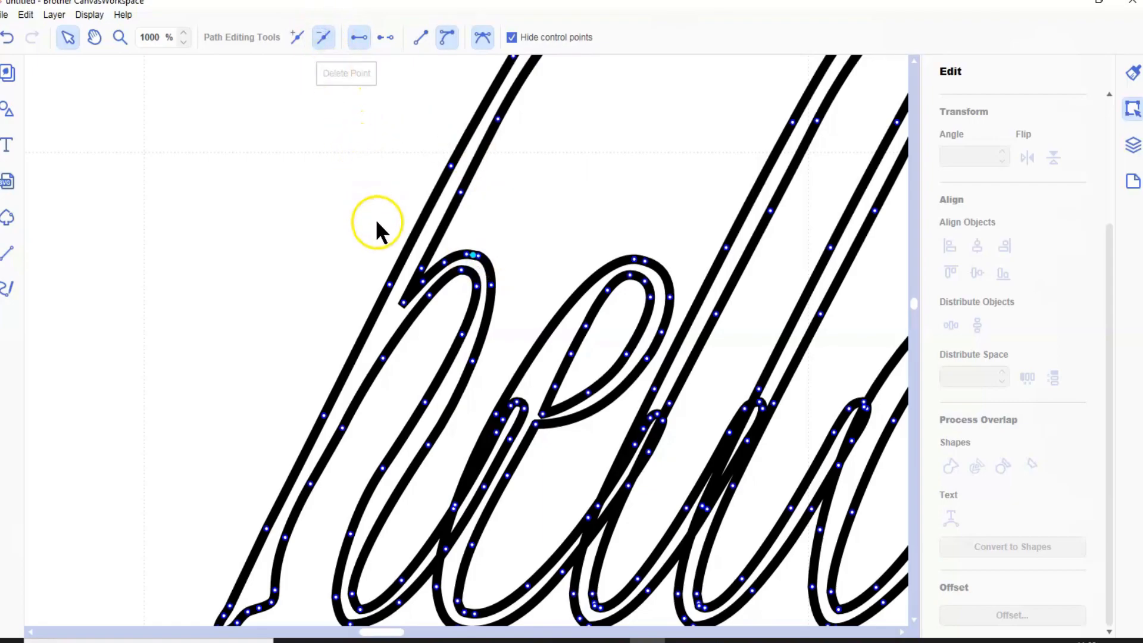
{"action": "left_click", "coordinate": [363, 259]}
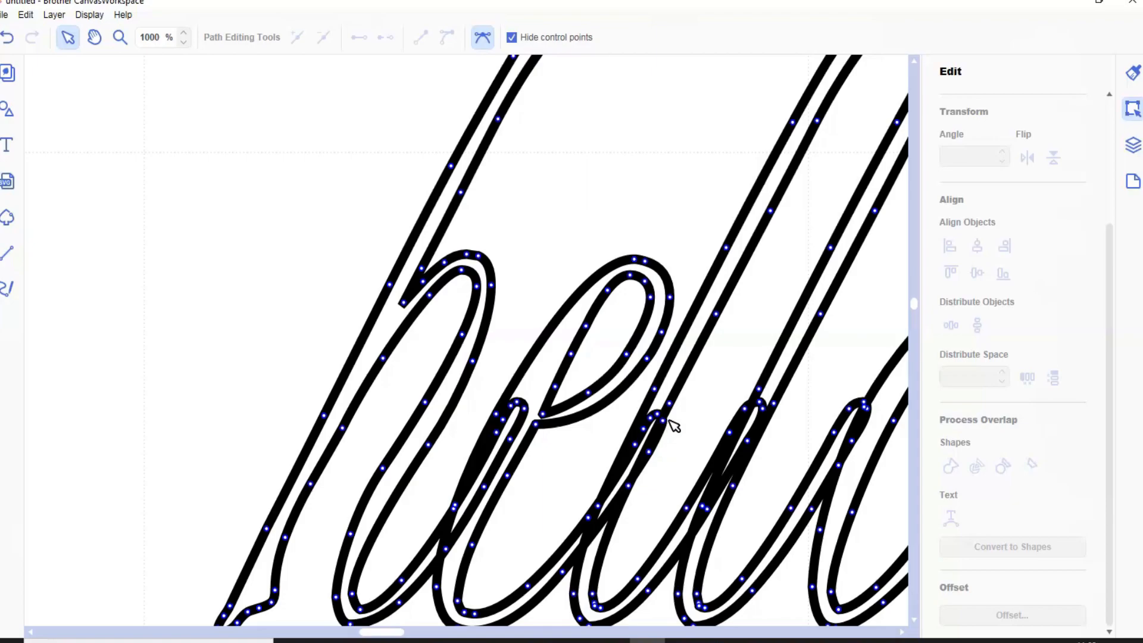
Step: Delete one of the closely spaced path points where the second l's exit stroke meets the o
{"action": "left_click", "coordinate": [864, 405]}
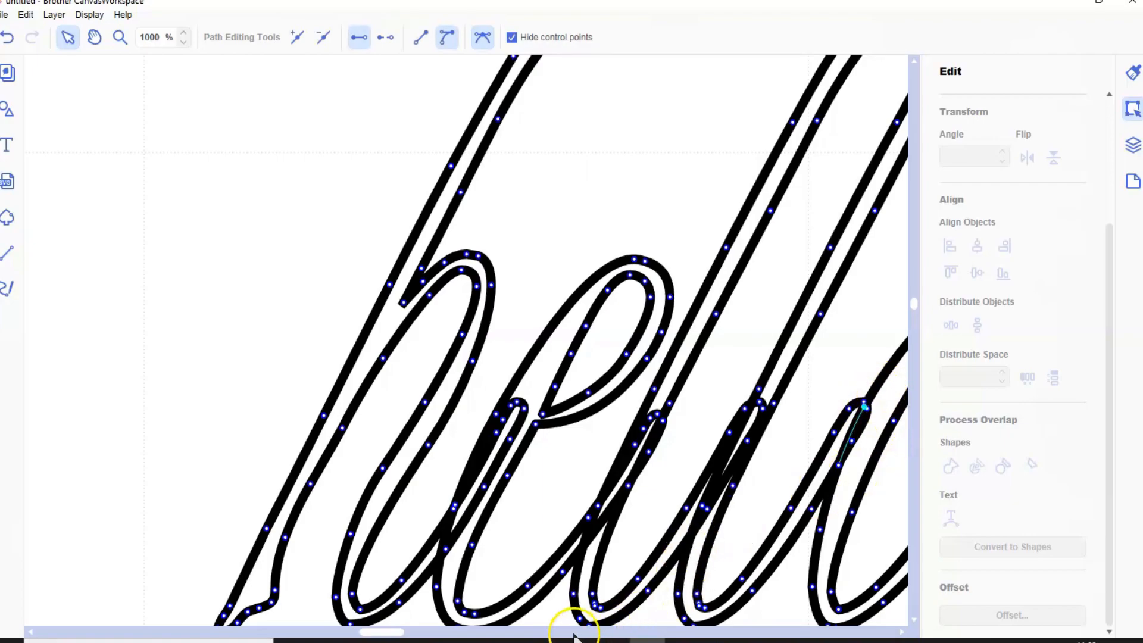
{"action": "mouse_move", "coordinate": [372, 632]}
{"action": "left_mouse_down"}
{"action": "mouse_move", "coordinate": [401, 631]}
{"action": "mouse_move", "coordinate": [386, 633]}
{"action": "left_mouse_up"}
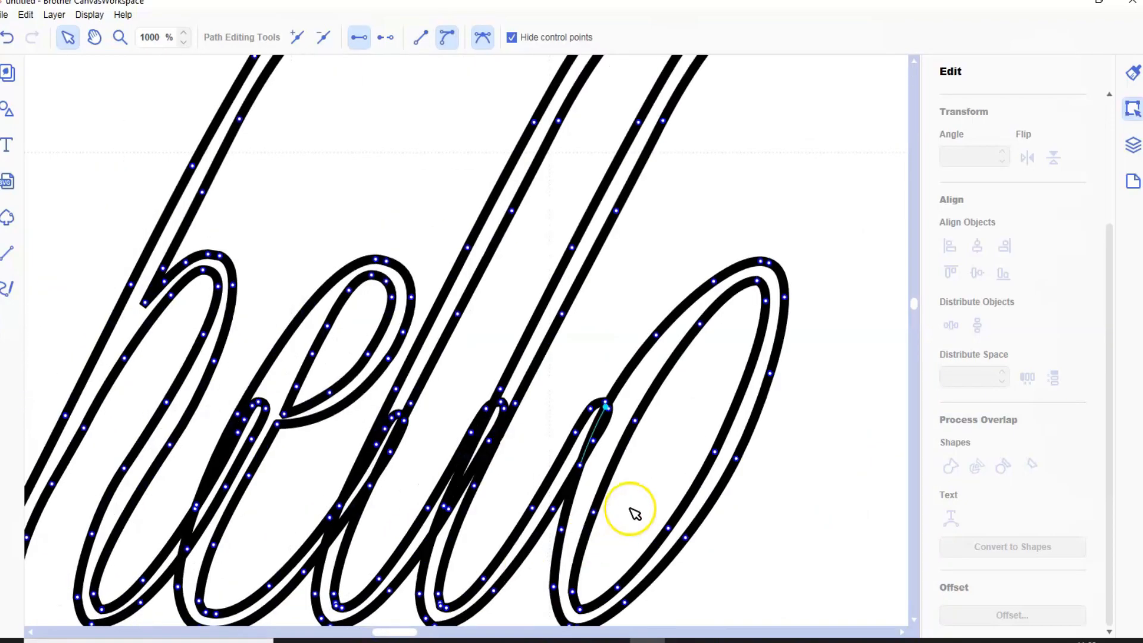
{"action": "left_click", "coordinate": [324, 38]}
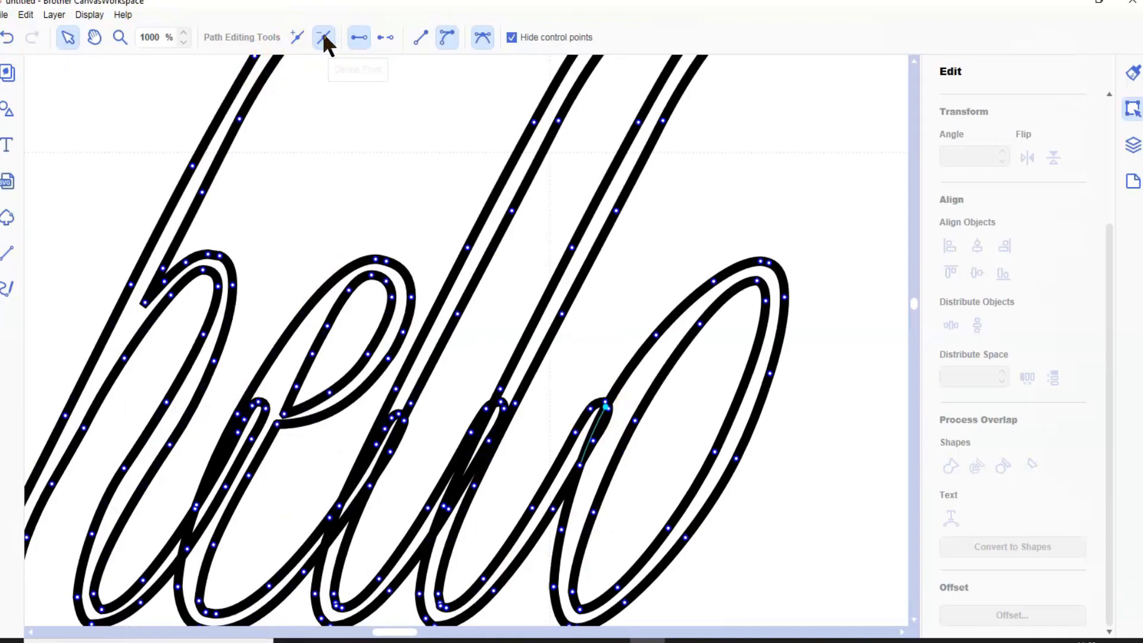
{"action": "left_click", "coordinate": [323, 37]}
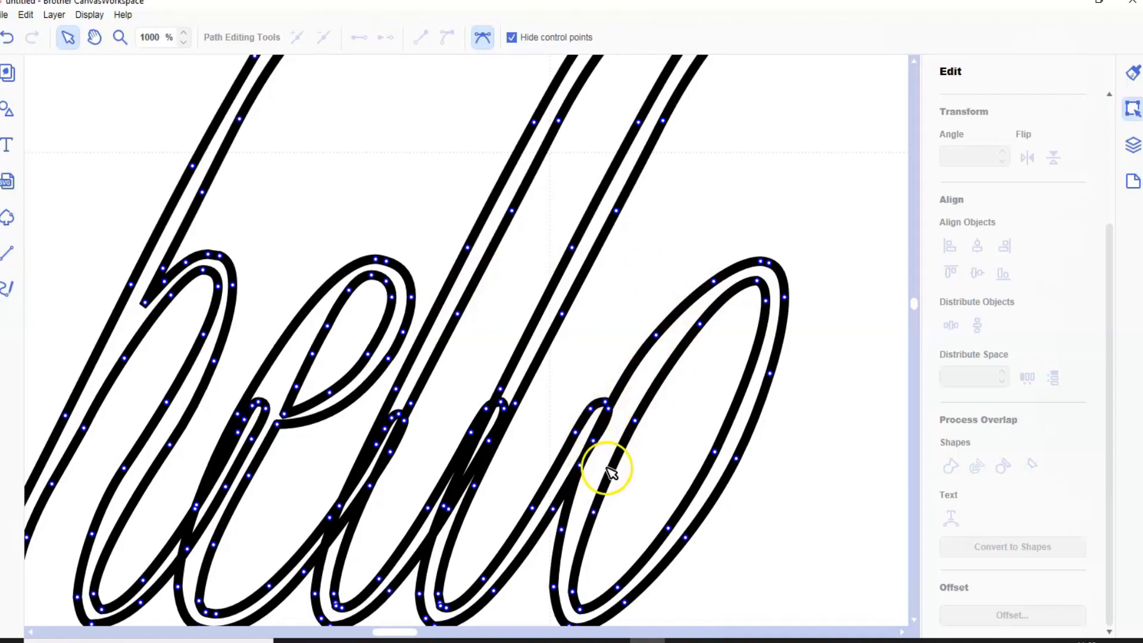
Step: Delete the remaining extra path point just below the tip of the second l's exit stroke beside the o
{"action": "left_click", "coordinate": [607, 402]}
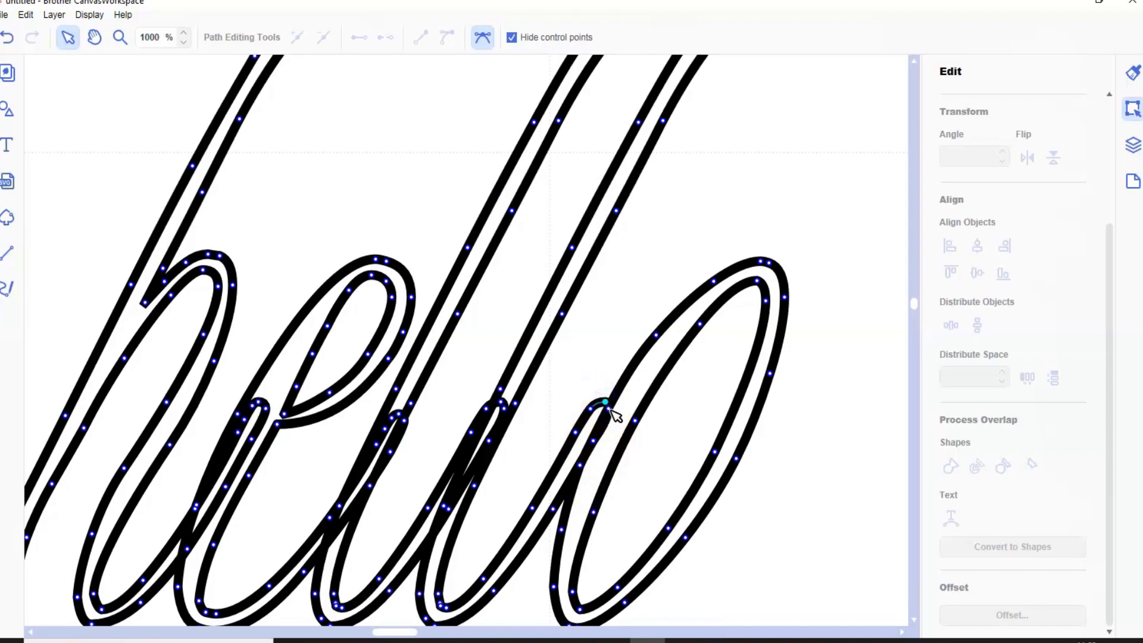
{"action": "left_click", "coordinate": [620, 422]}
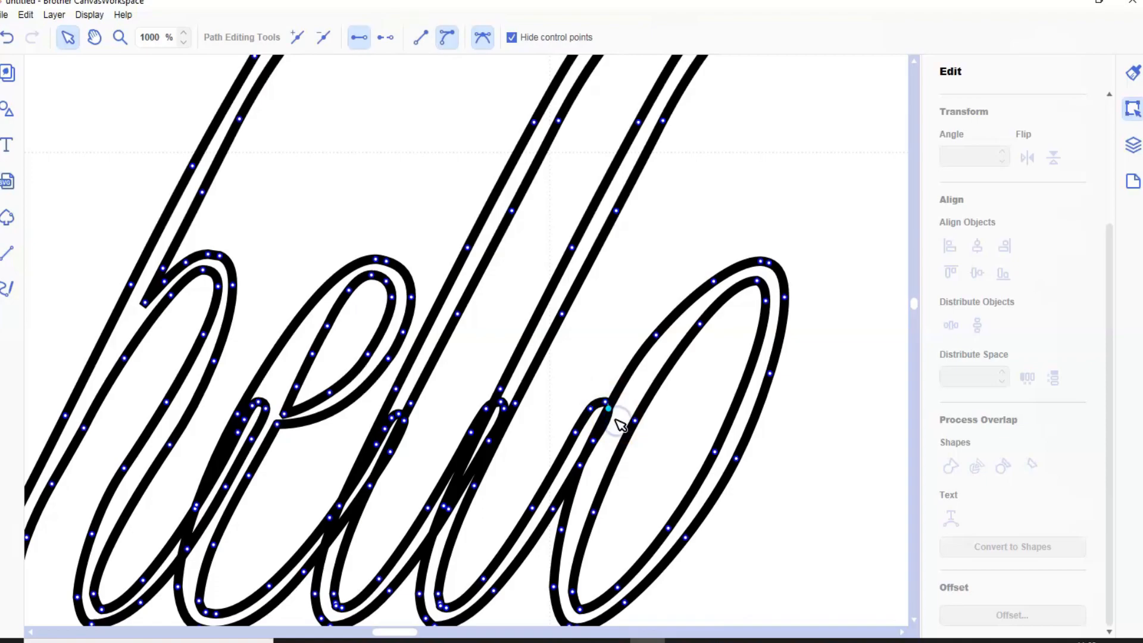
{"action": "left_click", "coordinate": [326, 39]}
{"action": "left_click", "coordinate": [606, 408]}
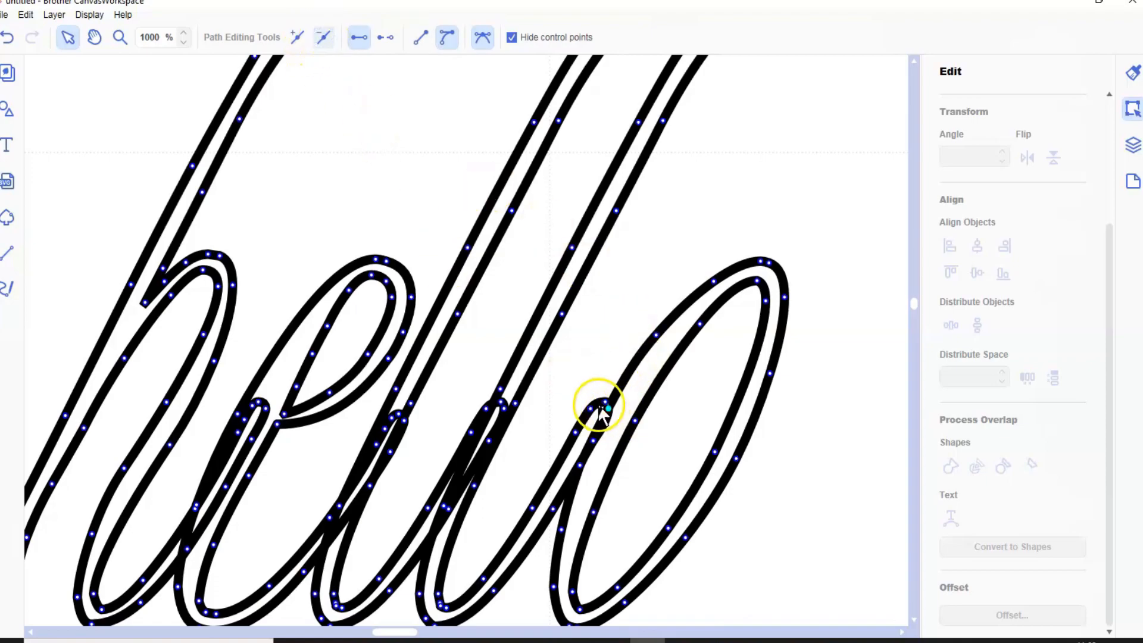
{"action": "left_click", "coordinate": [613, 450]}
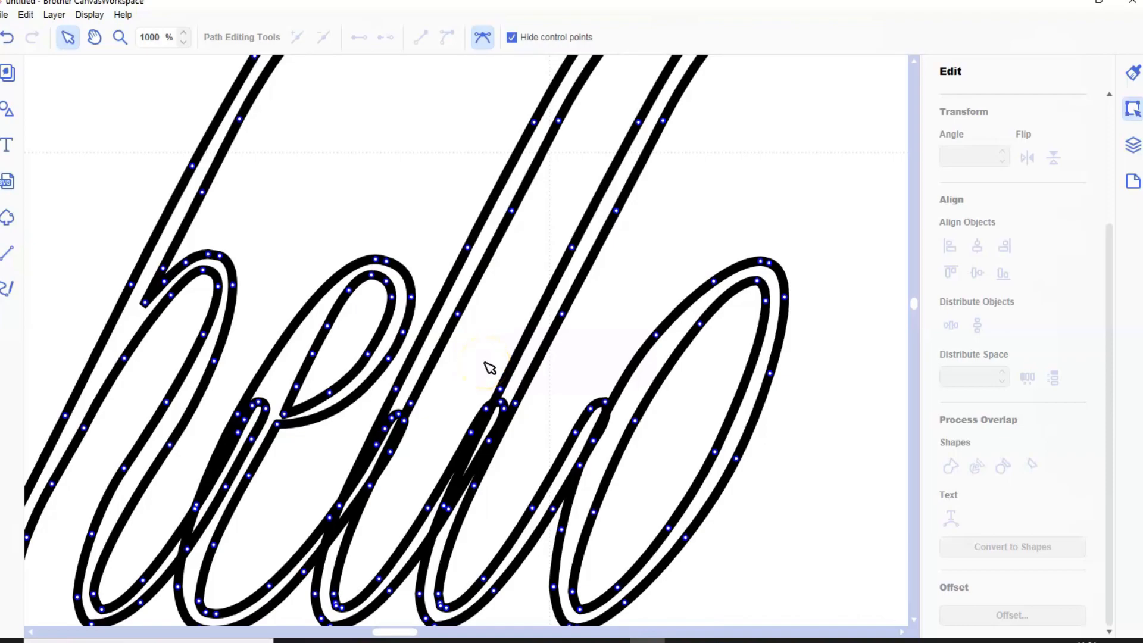
Step: Delete the middle of the three closely spaced path points on the inner bottom curve of each l
{"action": "scroll", "coordinate": [489, 367], "scroll_direction": "down", "scroll_amount": 3}
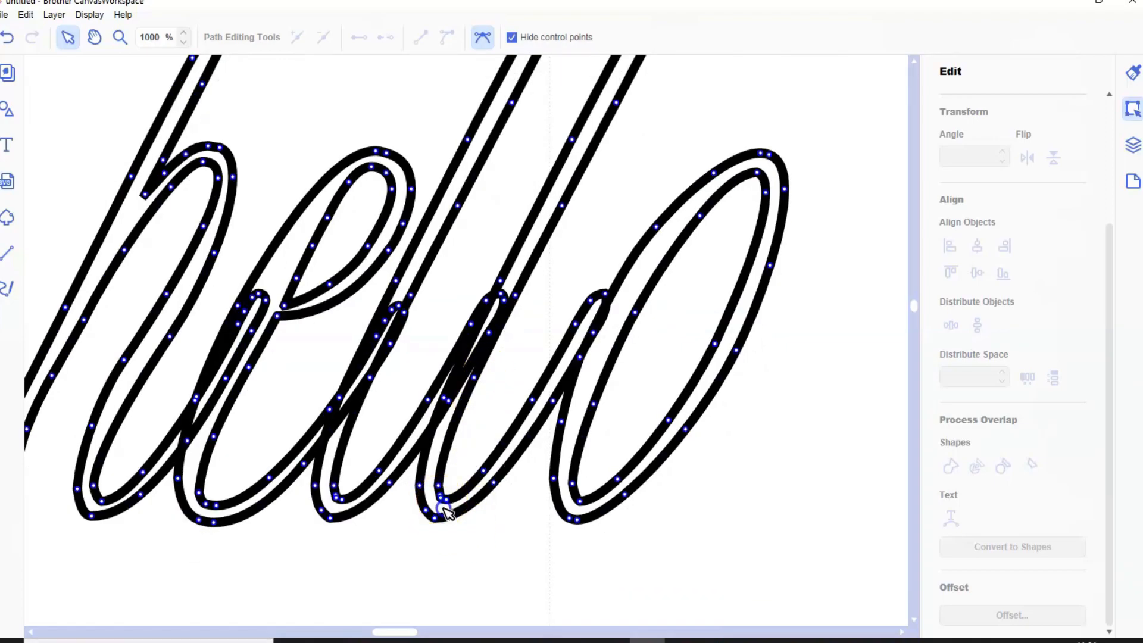
{"action": "left_click", "coordinate": [445, 508]}
{"action": "left_click", "coordinate": [442, 506]}
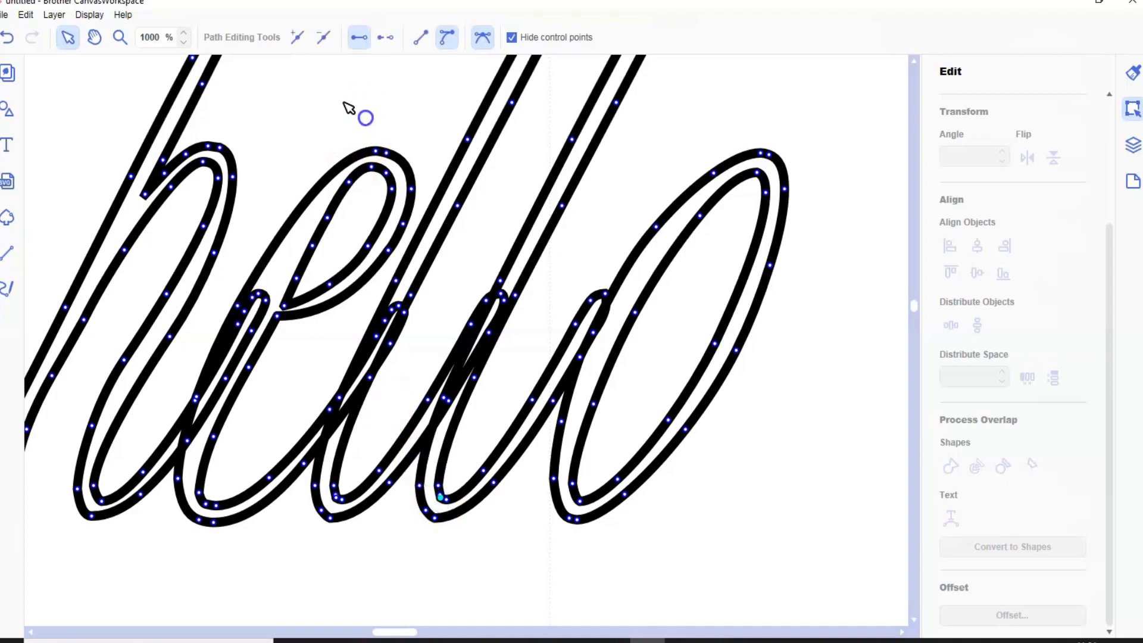
{"action": "left_click", "coordinate": [320, 37]}
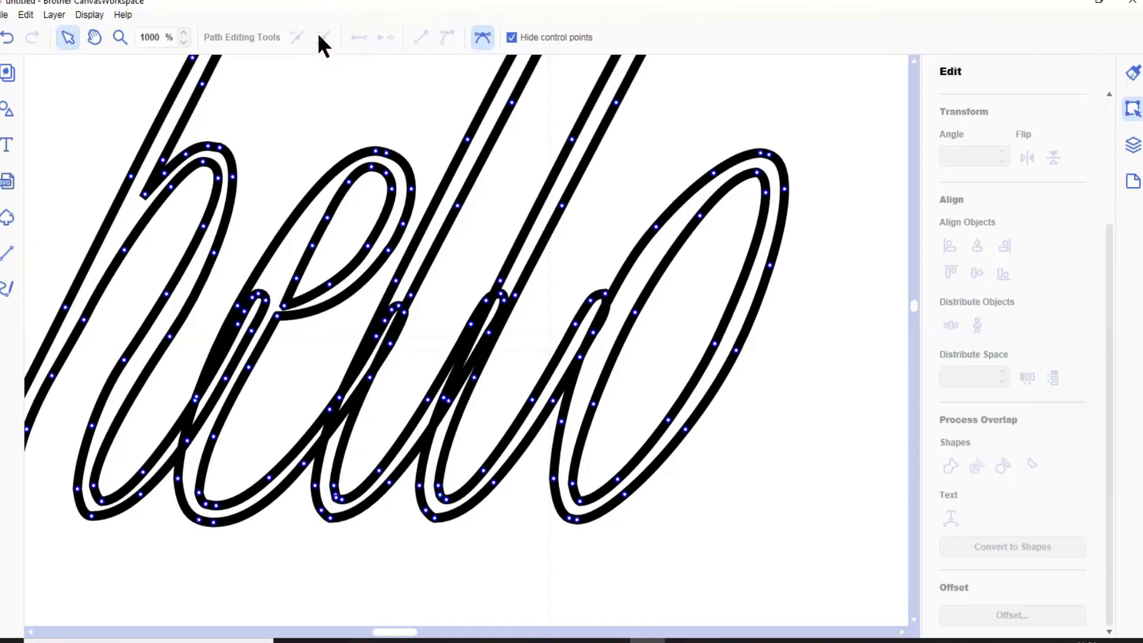
{"action": "left_click", "coordinate": [341, 505]}
{"action": "left_click", "coordinate": [322, 39]}
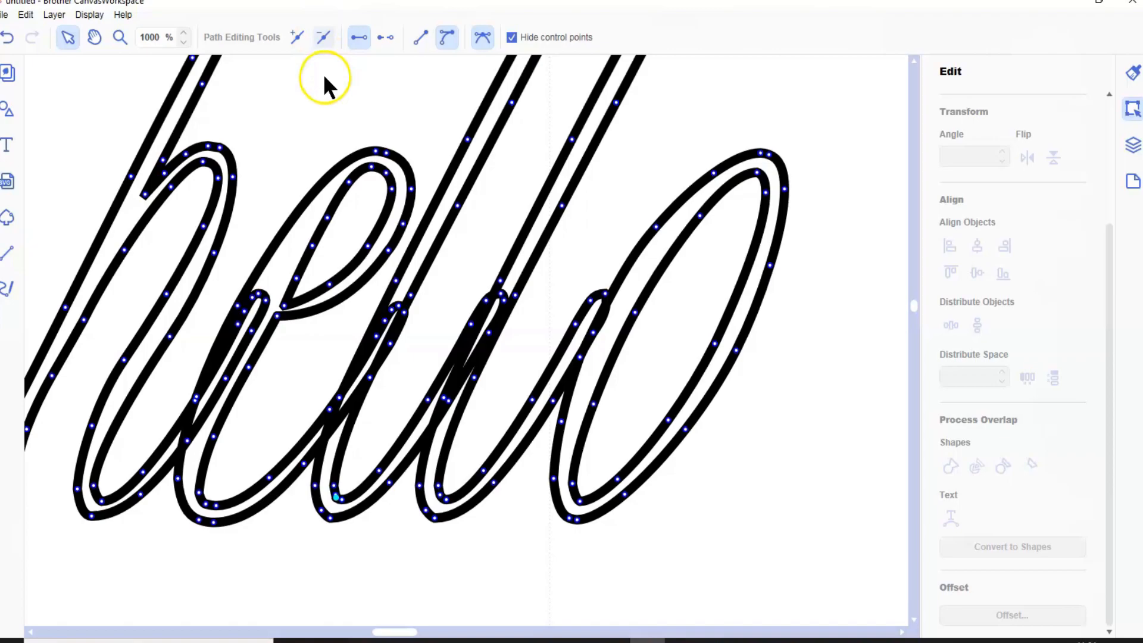
{"action": "left_click", "coordinate": [525, 318]}
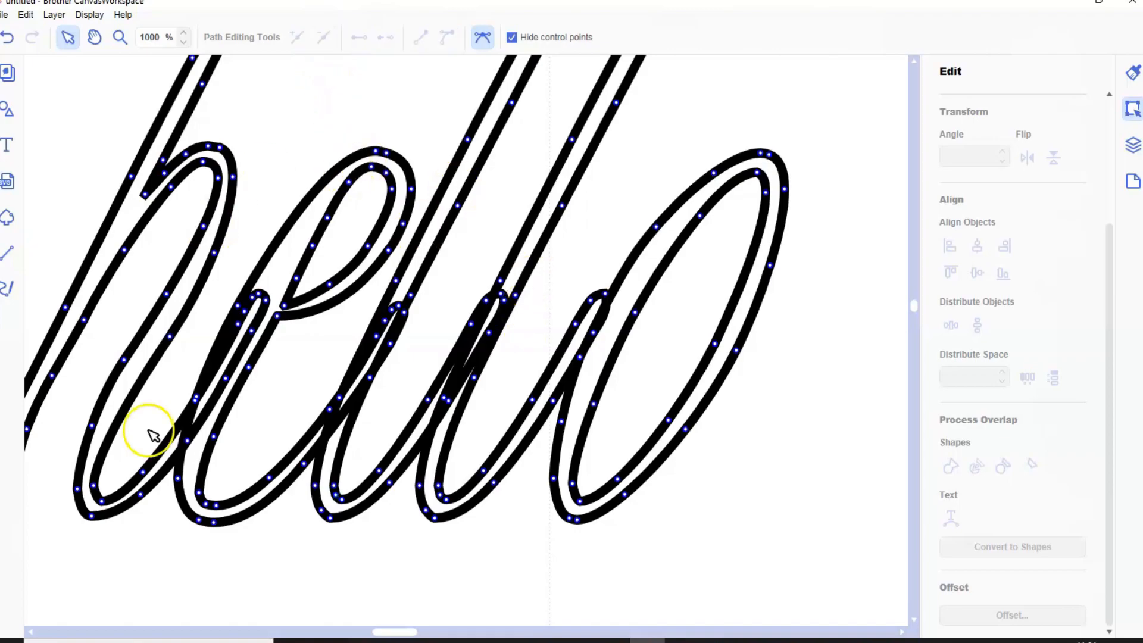
Step: Select each of the two adjacent path points where the h's exit stroke overlaps the e to check their outlines
{"action": "left_click", "coordinate": [199, 402]}
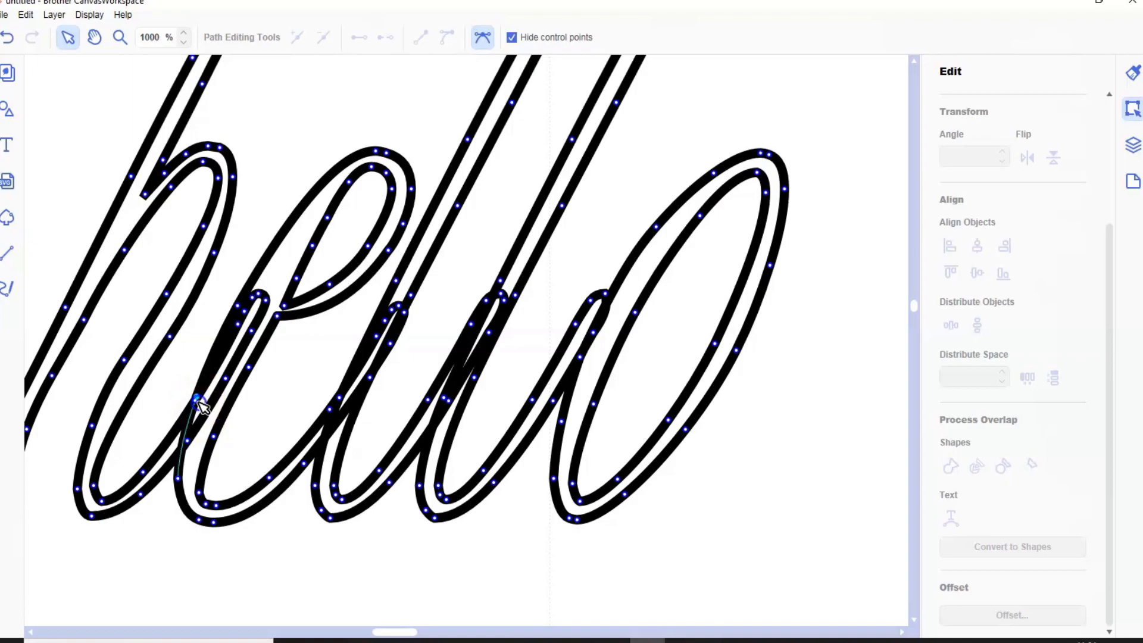
{"action": "left_click", "coordinate": [198, 401]}
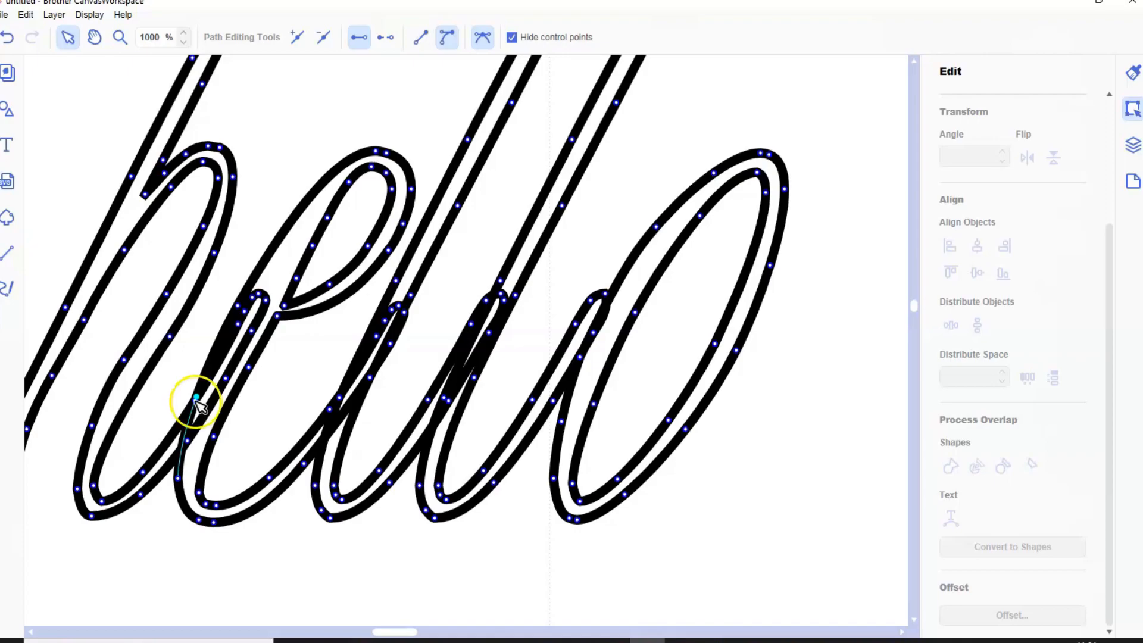
{"action": "left_click", "coordinate": [197, 399]}
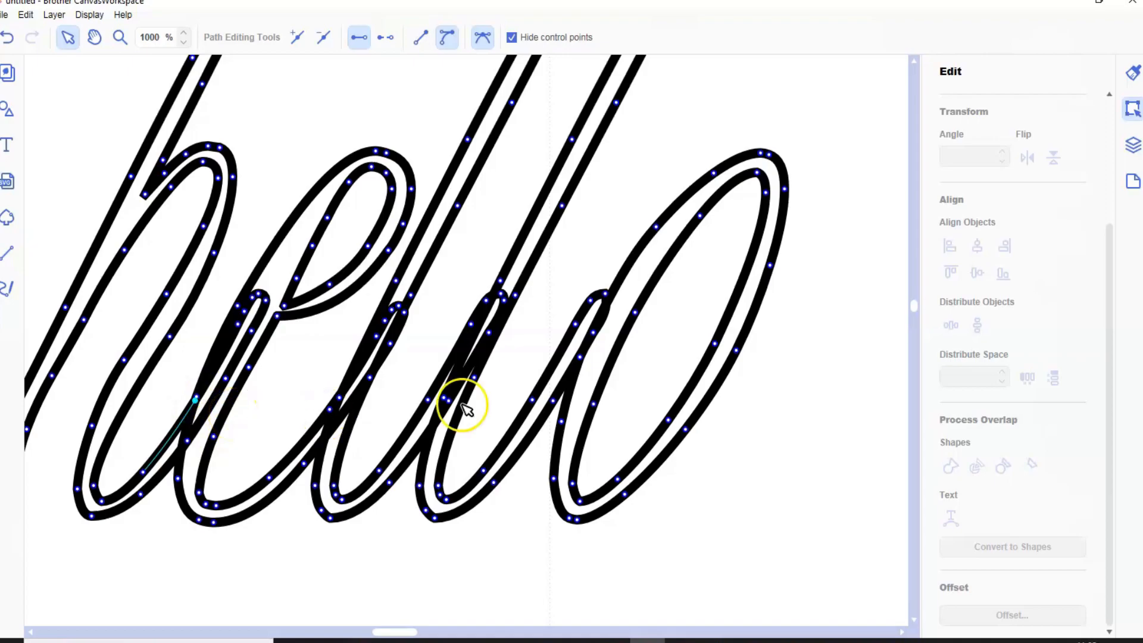
Step: Leave point editing of the "hello" shape and zoom the view to the mat size
{"action": "scroll", "coordinate": [332, 335], "scroll_direction": "up", "scroll_amount": 1}
{"action": "scroll", "coordinate": [332, 335], "scroll_direction": "up", "scroll_amount": 7}
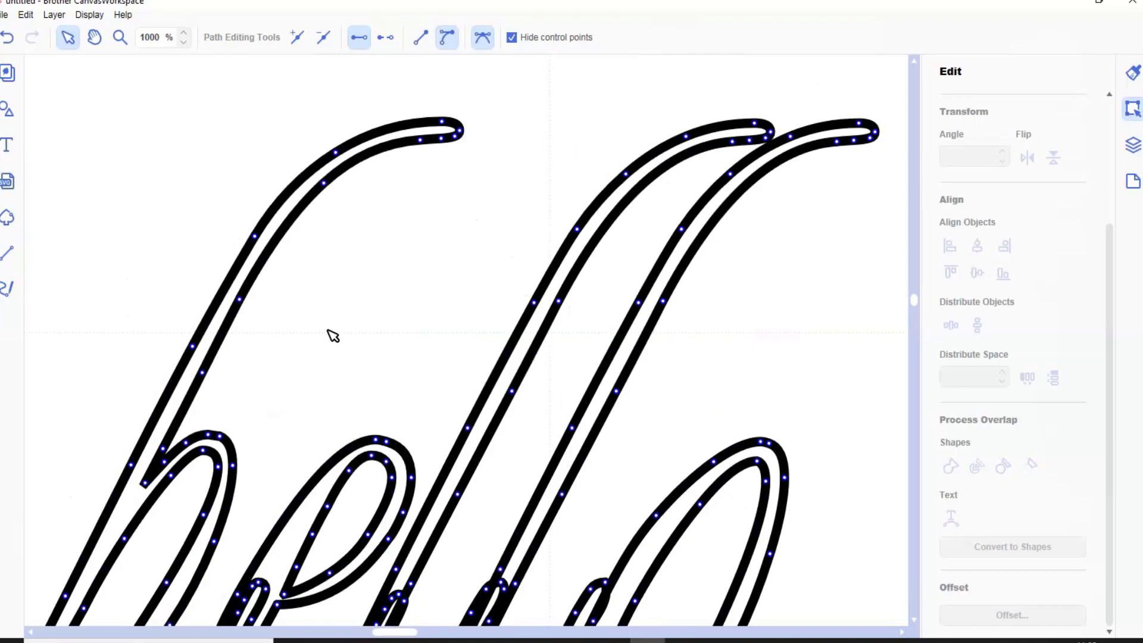
{"action": "scroll", "coordinate": [332, 335], "scroll_direction": "down", "scroll_amount": 12}
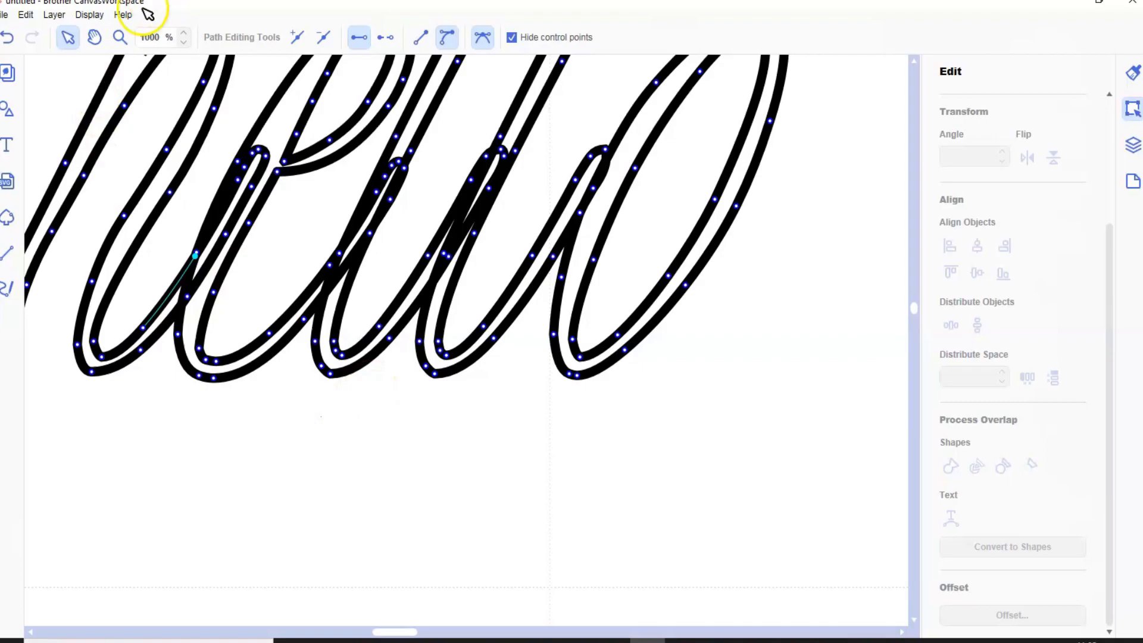
{"action": "left_click", "coordinate": [93, 17]}
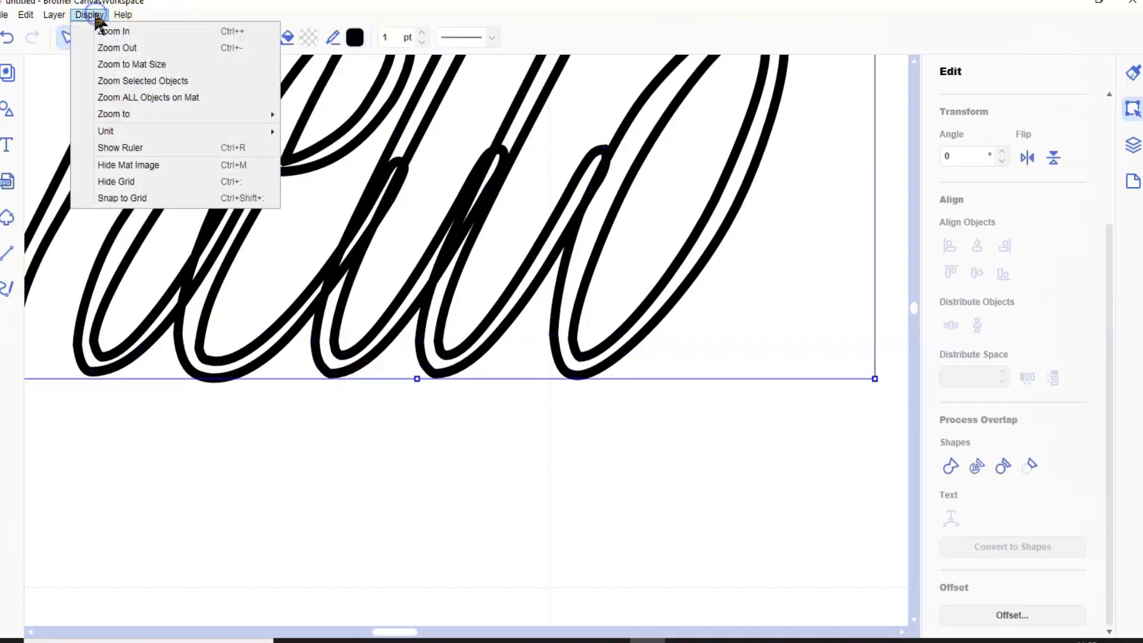
{"action": "left_click", "coordinate": [131, 64]}
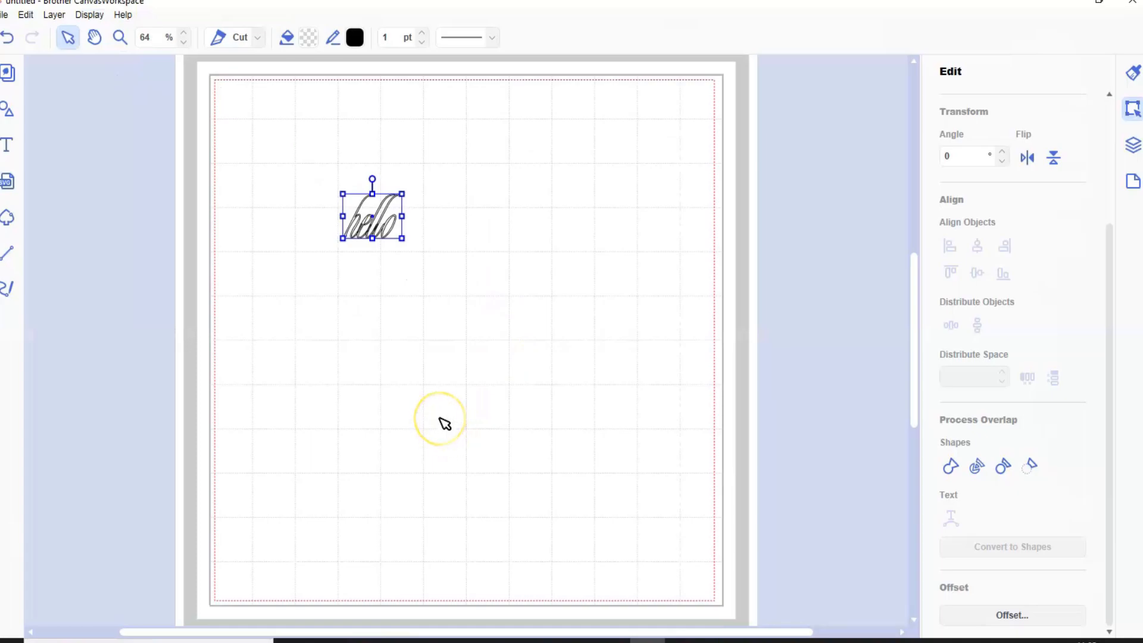